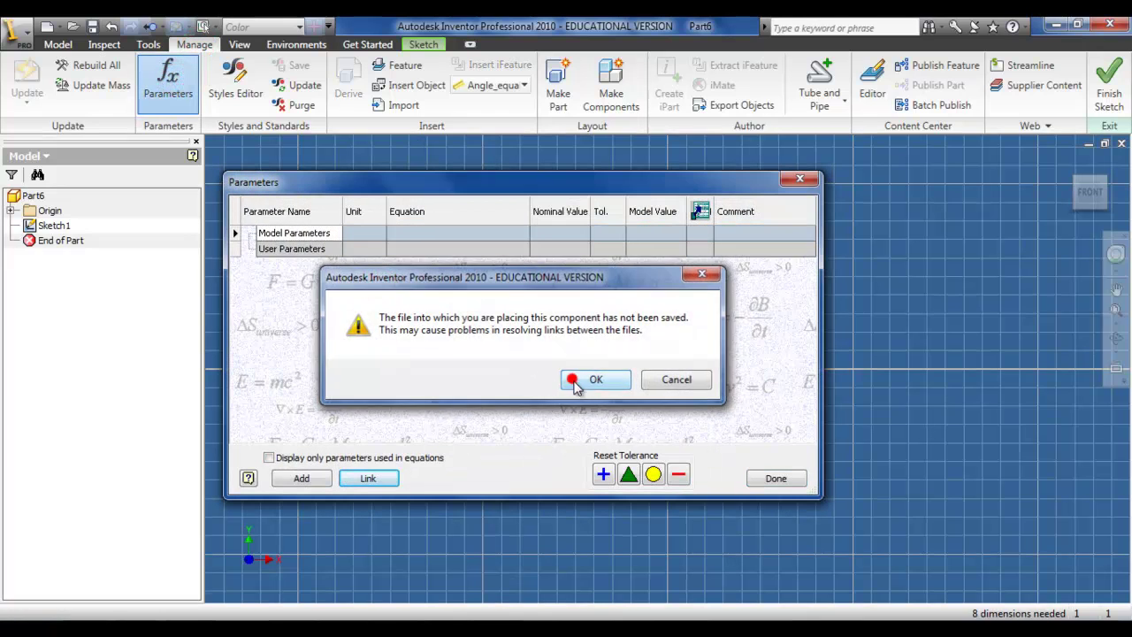
Finish linking the external parameters and dimension the rectangle's height with the Leg_Size parameter.
left_click(787, 483)
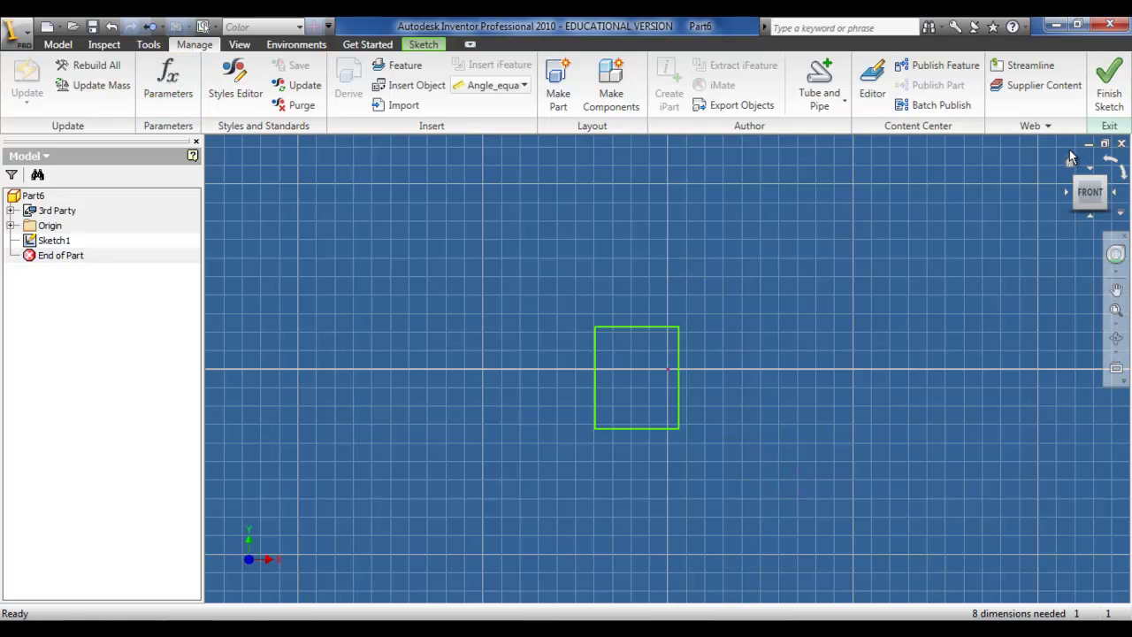
left_click(421, 45)
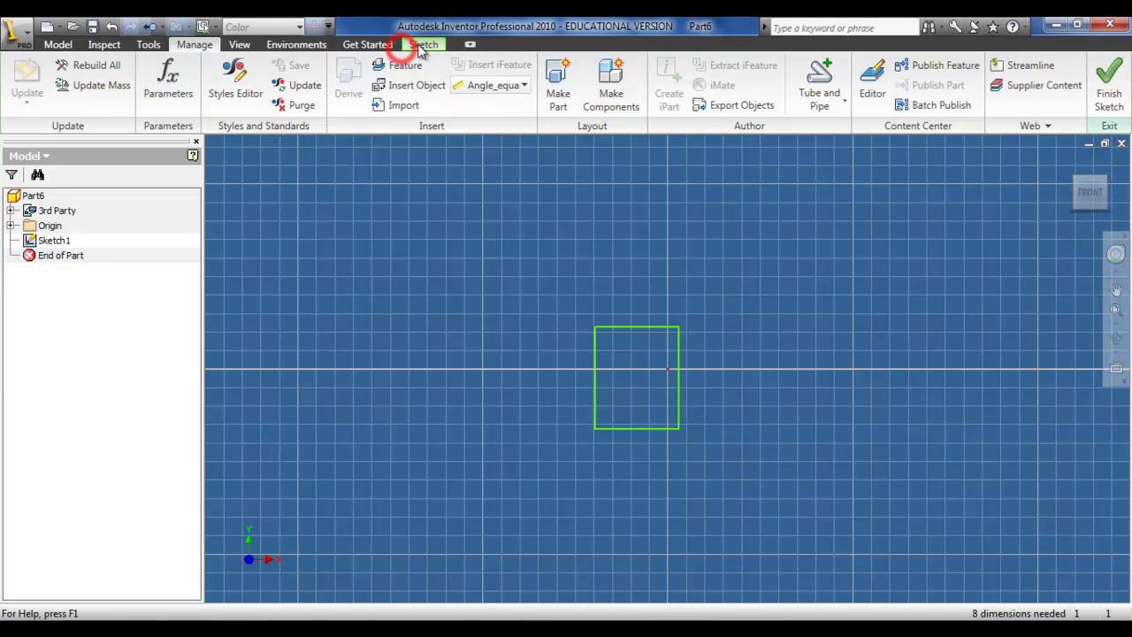
left_click(374, 81)
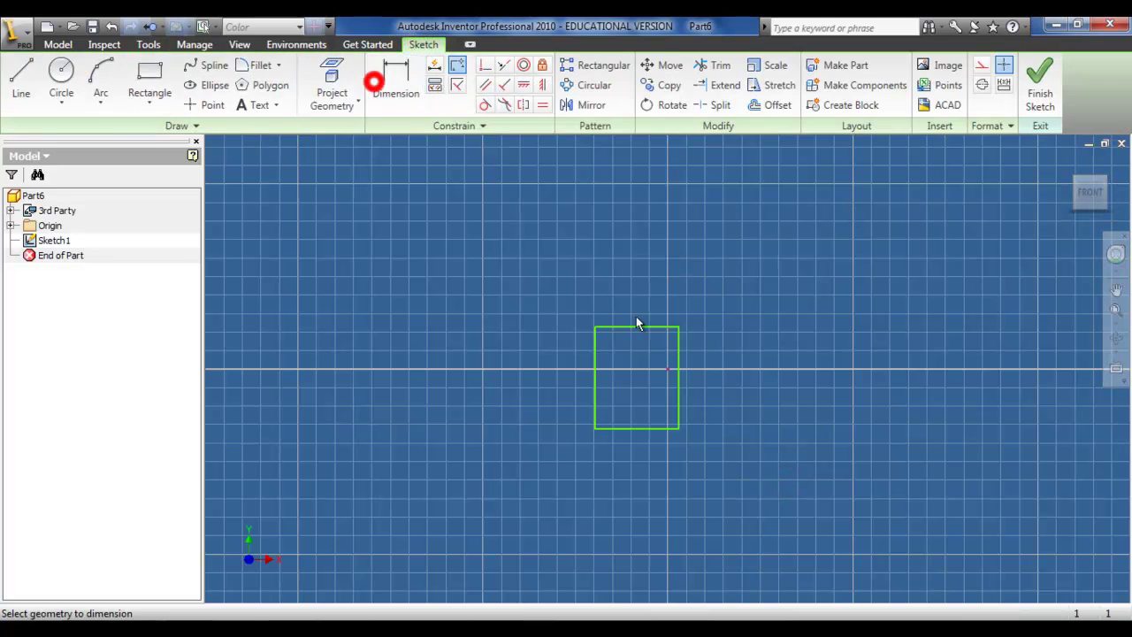
left_click(618, 431)
left_click(616, 412)
left_click(657, 461)
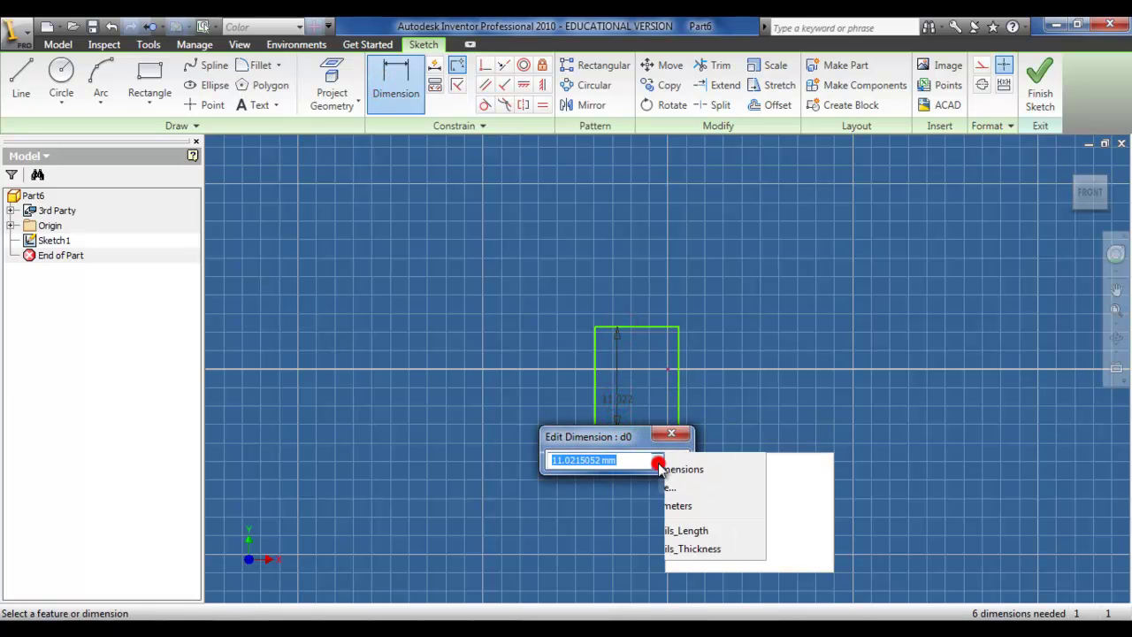
left_click(696, 517)
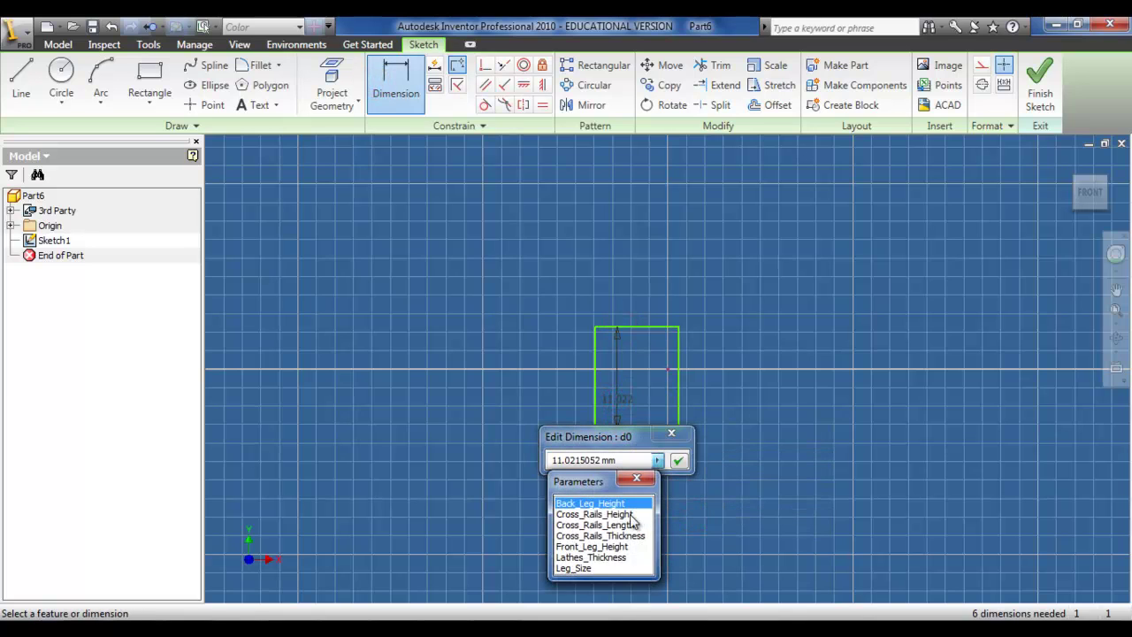
left_click(589, 570)
left_click(679, 462)
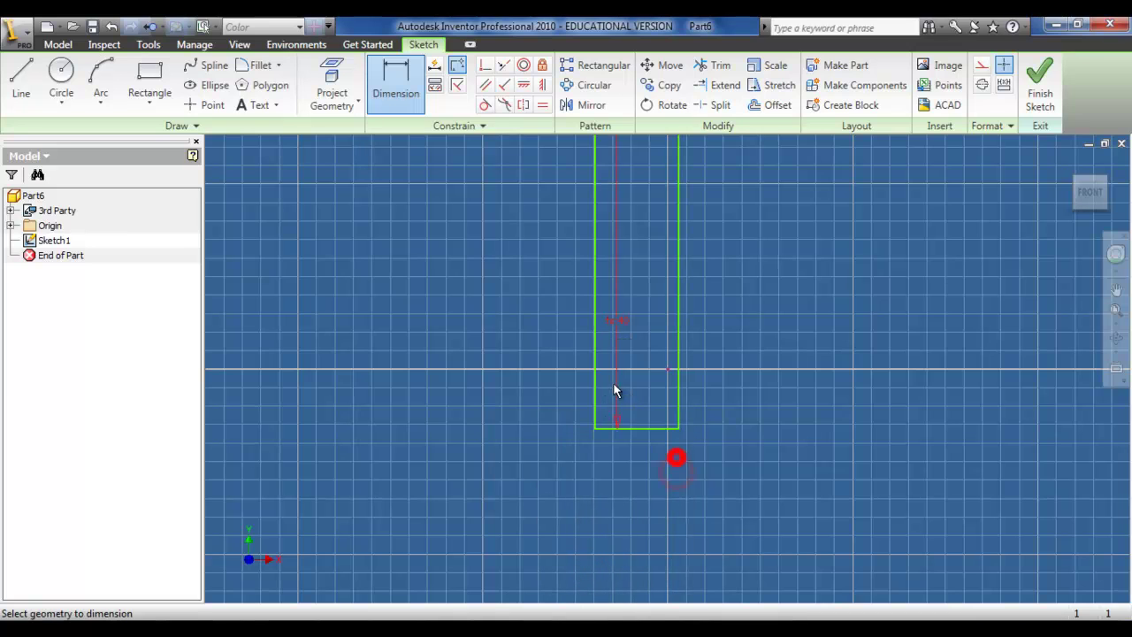
Dimension the rectangle's width with the Leg_Size parameter.
left_click(594, 341)
left_click(679, 337)
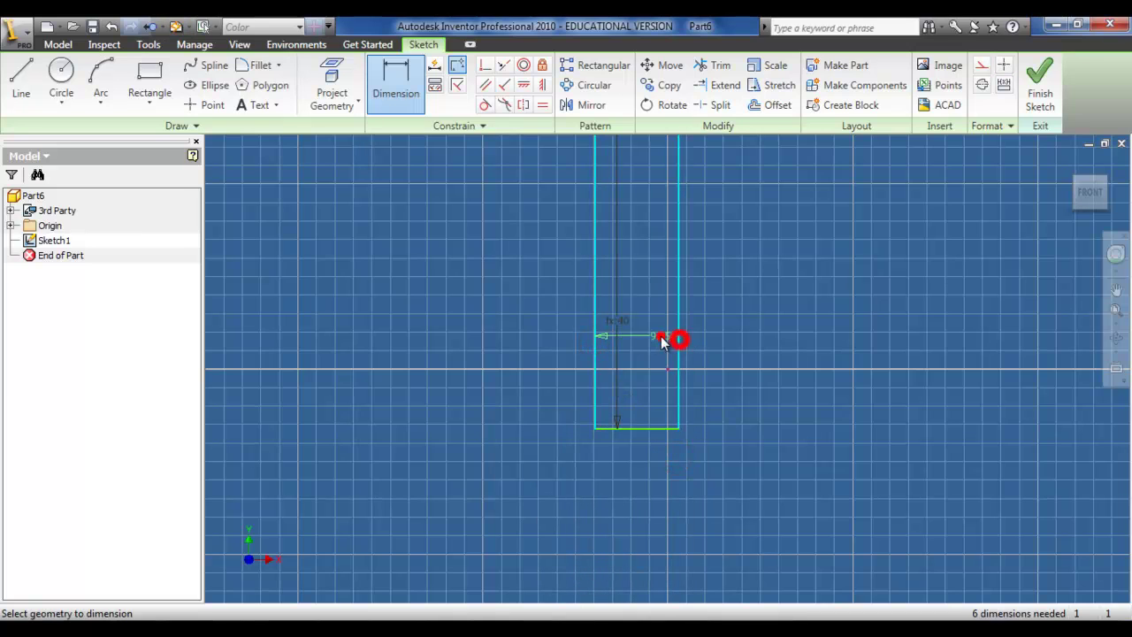
left_click(660, 336)
left_click(702, 397)
left_click(754, 480)
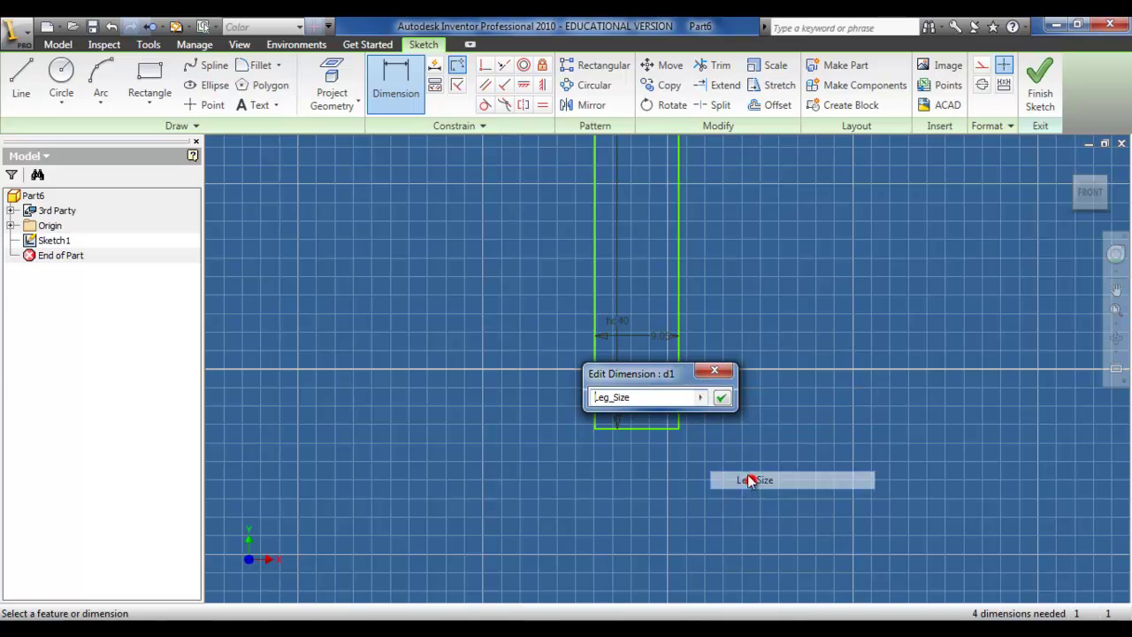
left_click(717, 397)
Finish the sketch and extrude the square profile by the Back_Leg_Height parameter.
key("F6")
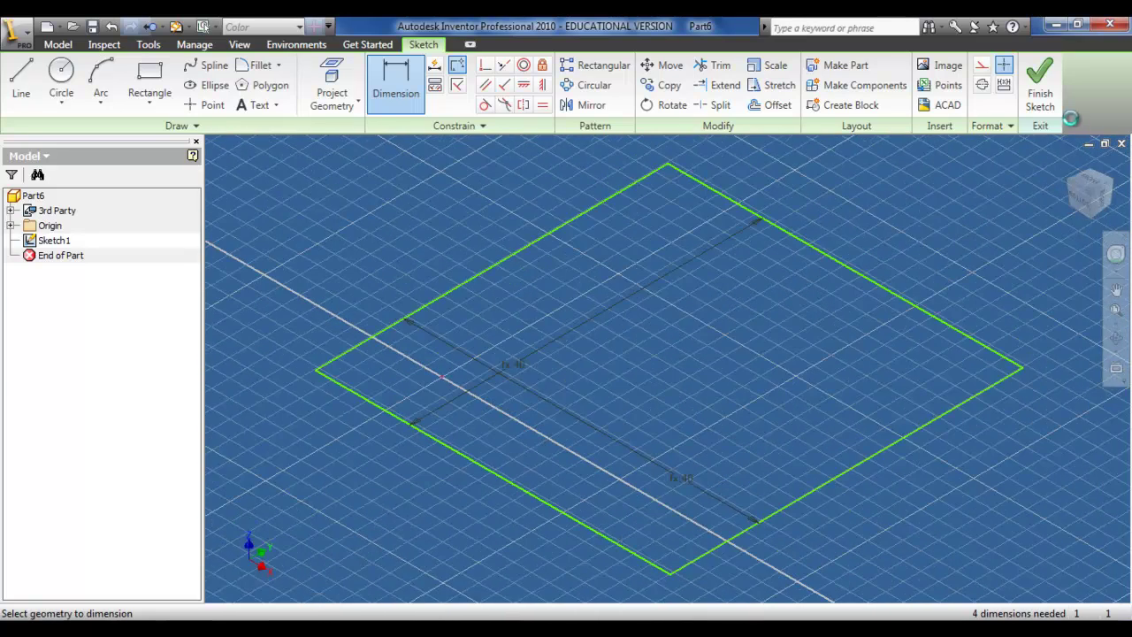
left_click(1036, 92)
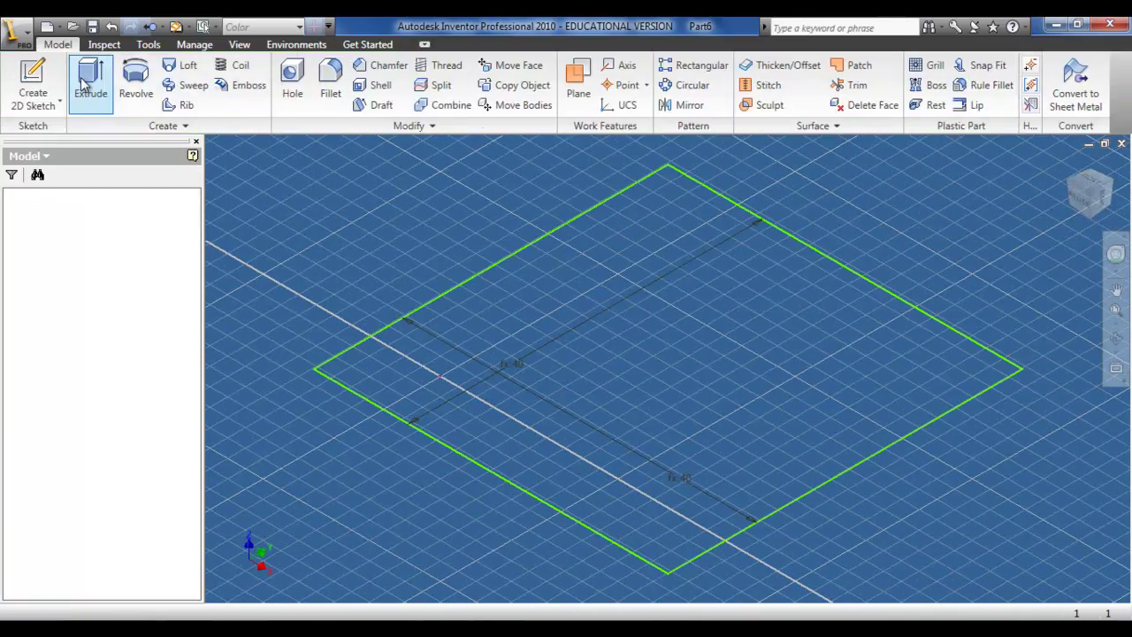
left_click(90, 78)
left_click(565, 386)
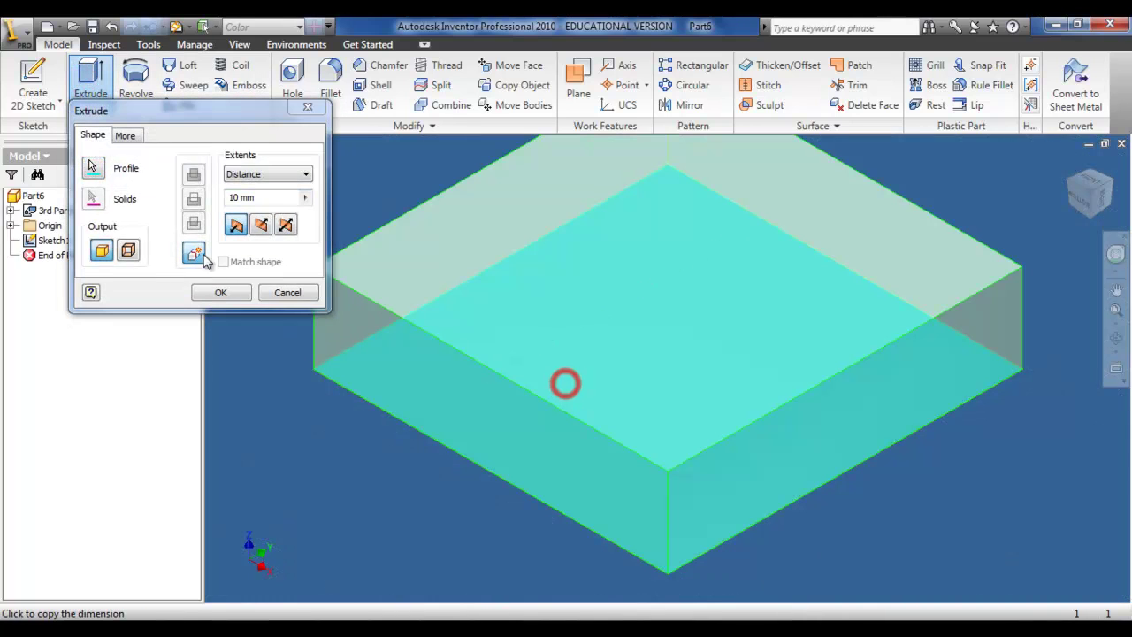
left_click(305, 197)
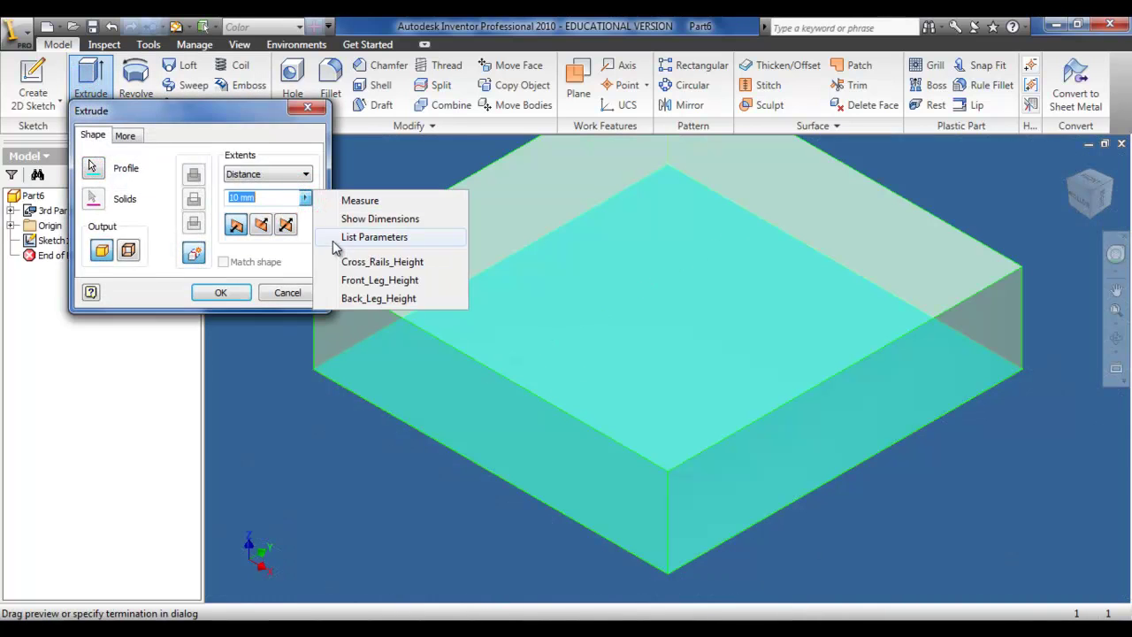
left_click(330, 239)
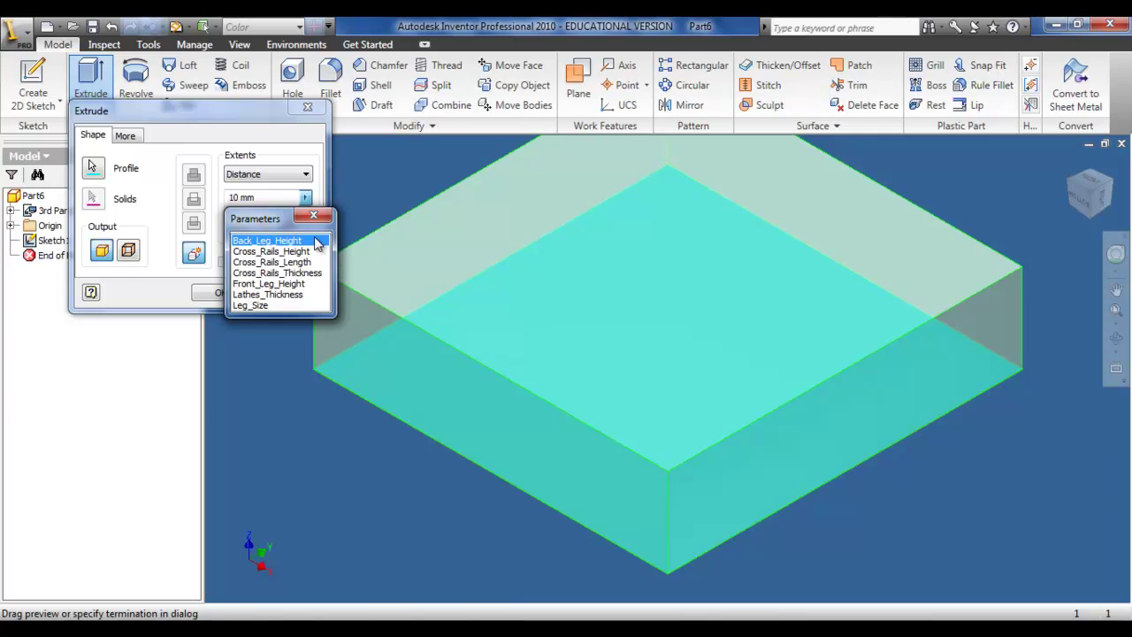
left_click(305, 241)
left_click(220, 293)
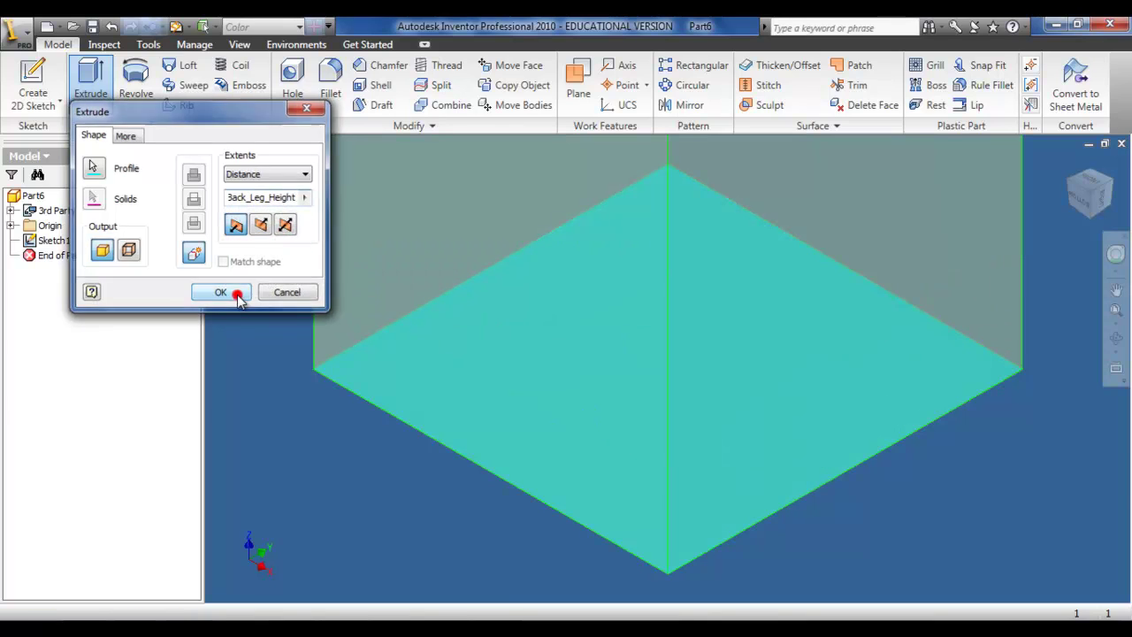
key("Home")
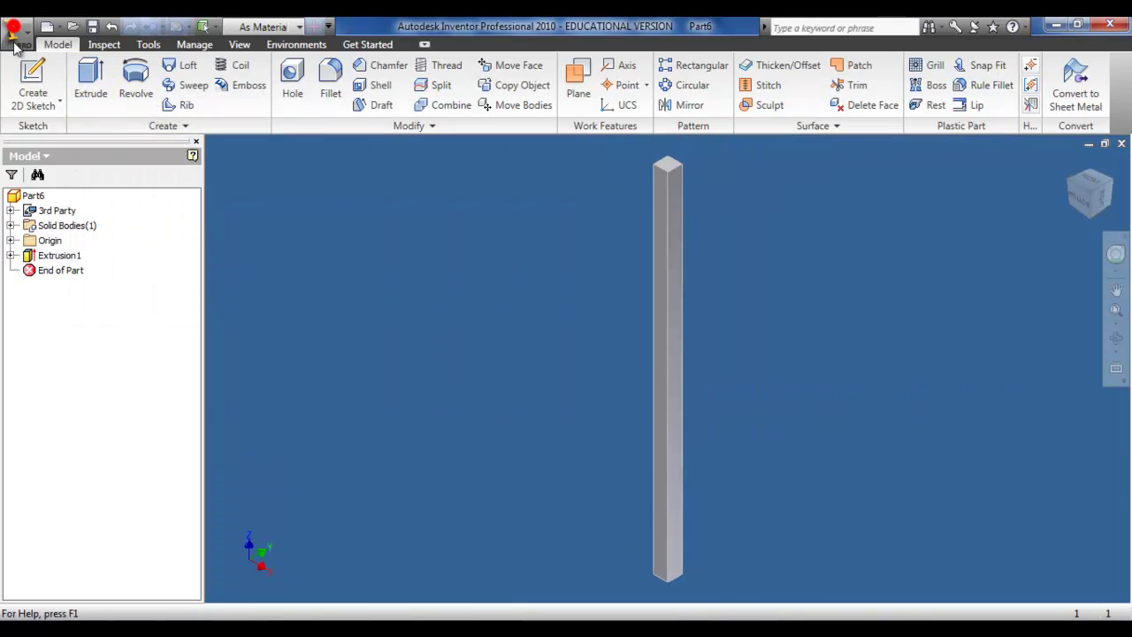
Start saving the part and choose the Camtasia > Stress Analysis folder within All Yr4 College Work as the location.
left_click(16, 29)
left_click(52, 229)
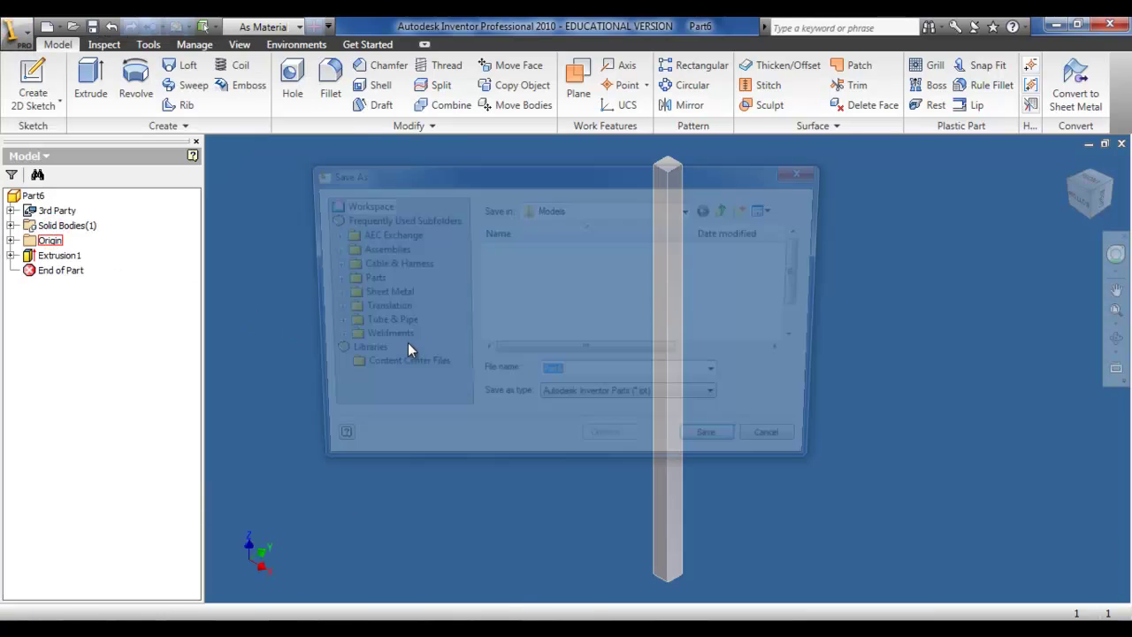
left_click(561, 206)
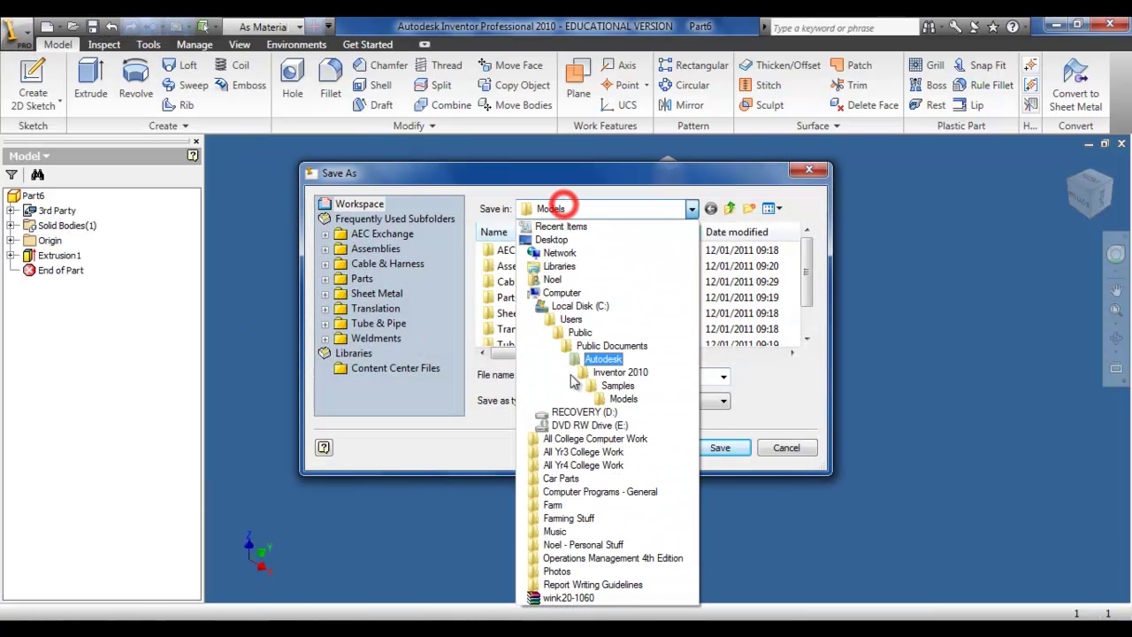
left_click(571, 457)
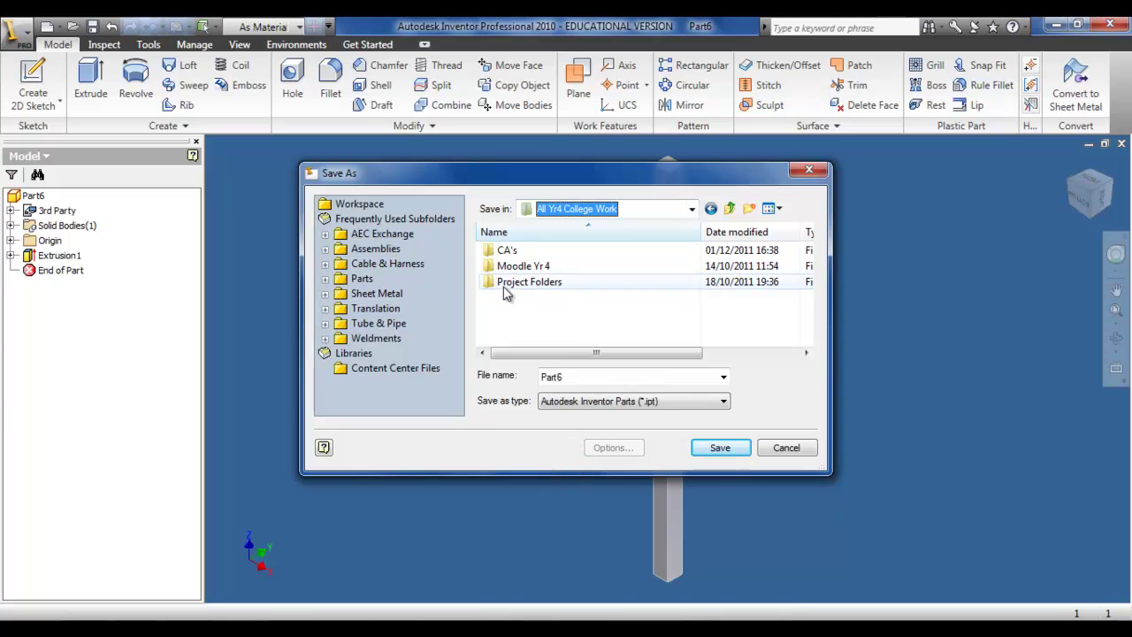
double_click(501, 281)
double_click(493, 250)
double_click(518, 298)
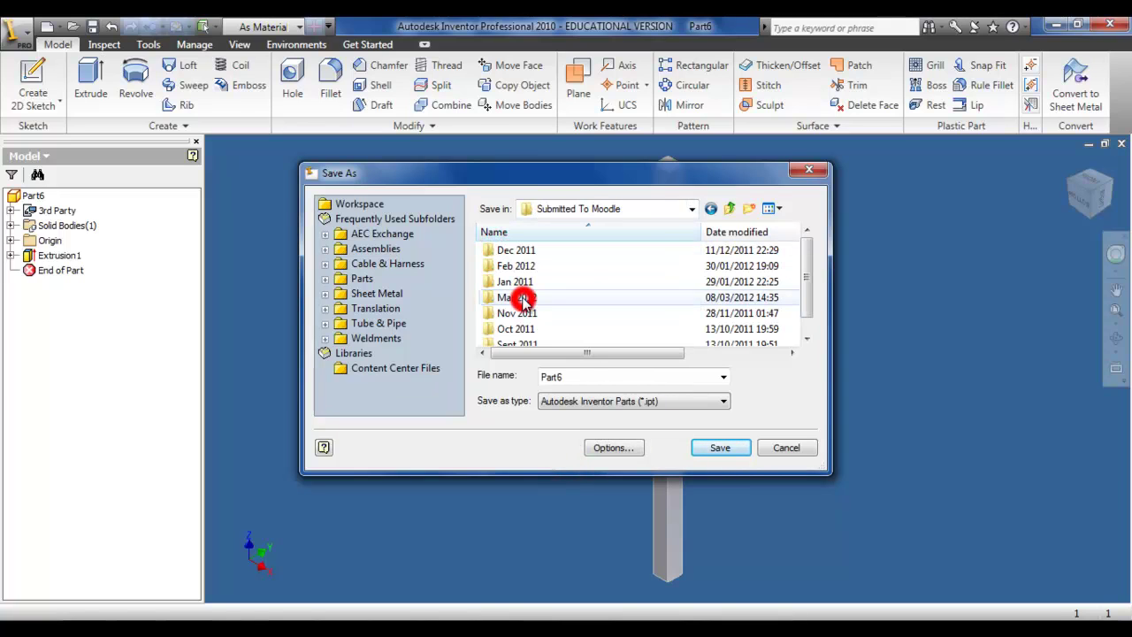
double_click(522, 295)
double_click(505, 252)
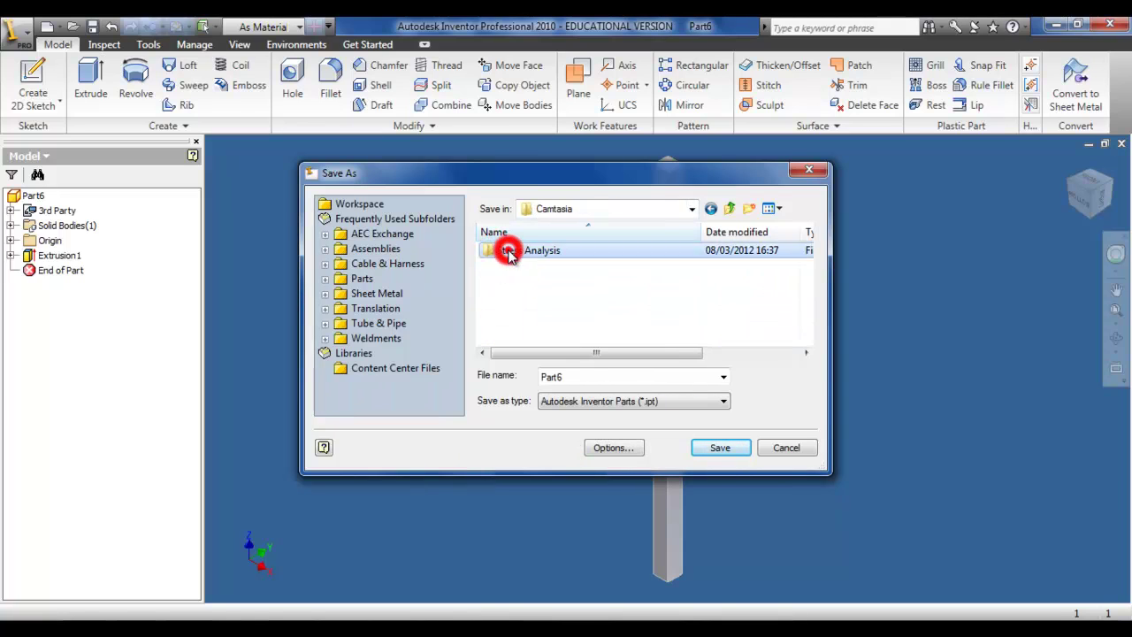
double_click(506, 249)
Save the part file under the name Back Leg, accepting a location outside the active project.
double_click(566, 376)
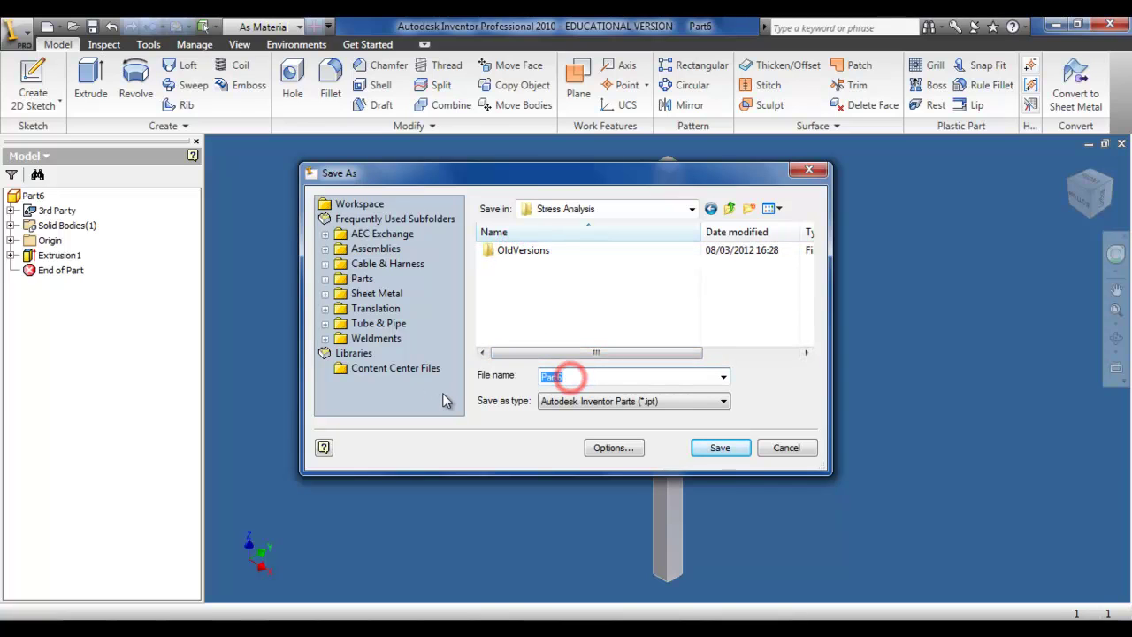
type("Back Leg")
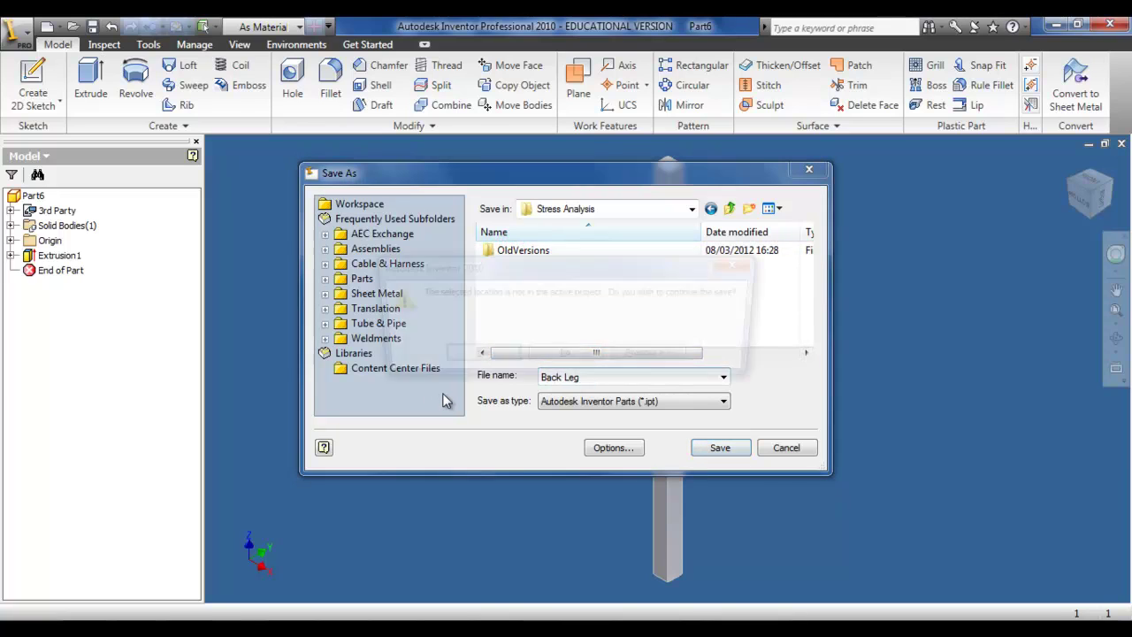
key("Return")
left_click(458, 357)
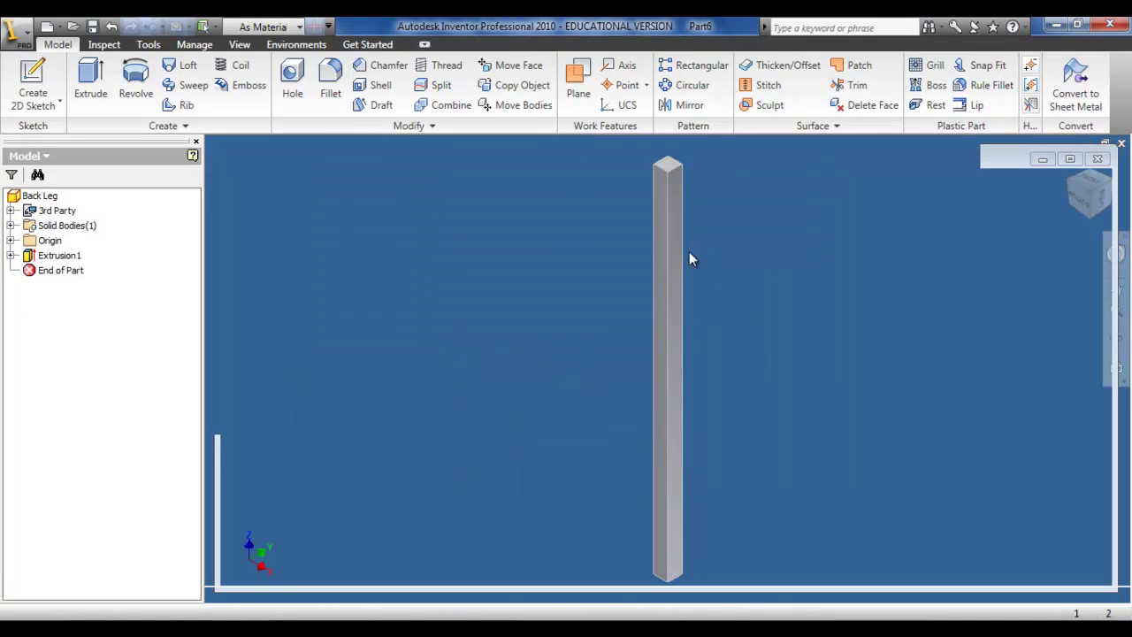
Save the leg as a separate part file named Front Leg in the Stress Analysis folder.
left_click(19, 32)
left_click(352, 394)
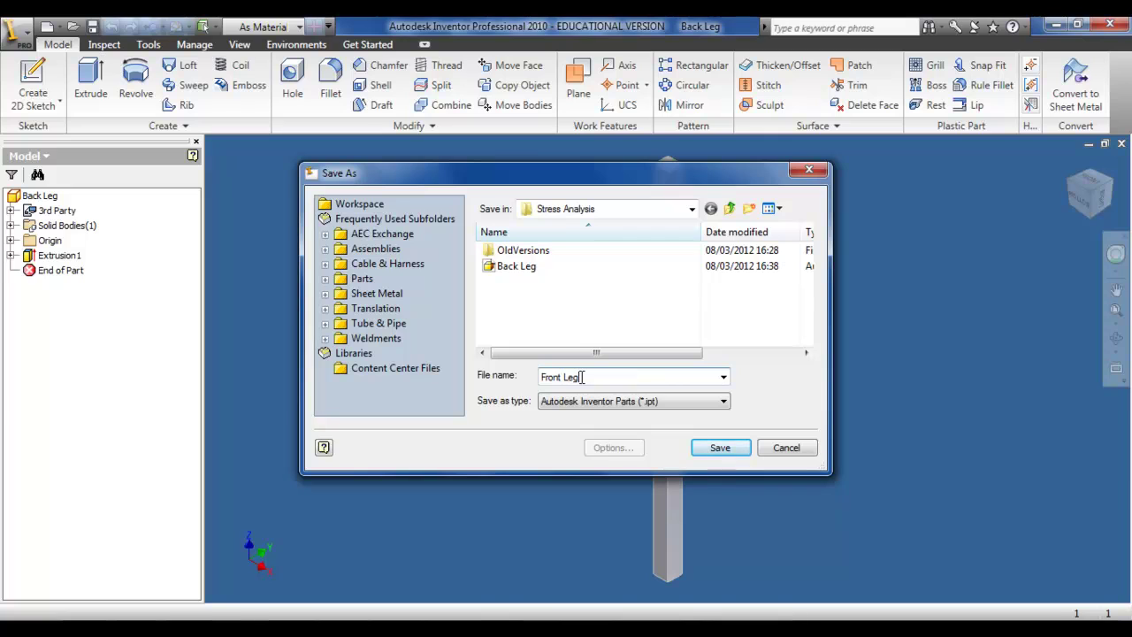
key("Return")
left_click(494, 356)
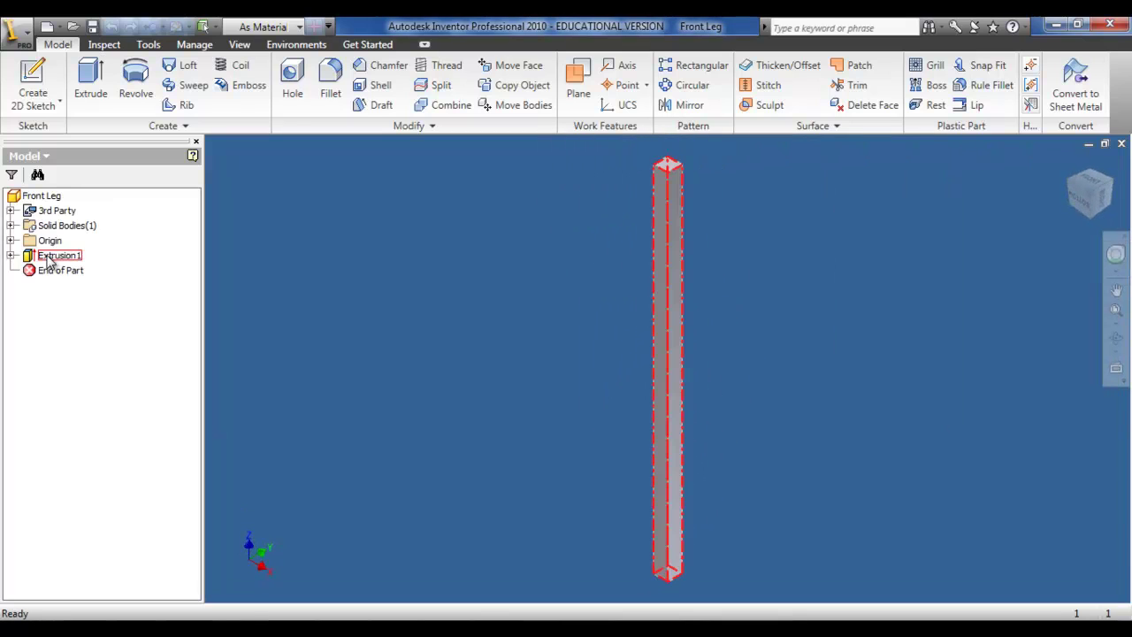
Edit the leg's extrusion to use the Front_Leg_Height parameter as its distance, and save the Front Leg part.
right_click(44, 255)
left_click(93, 403)
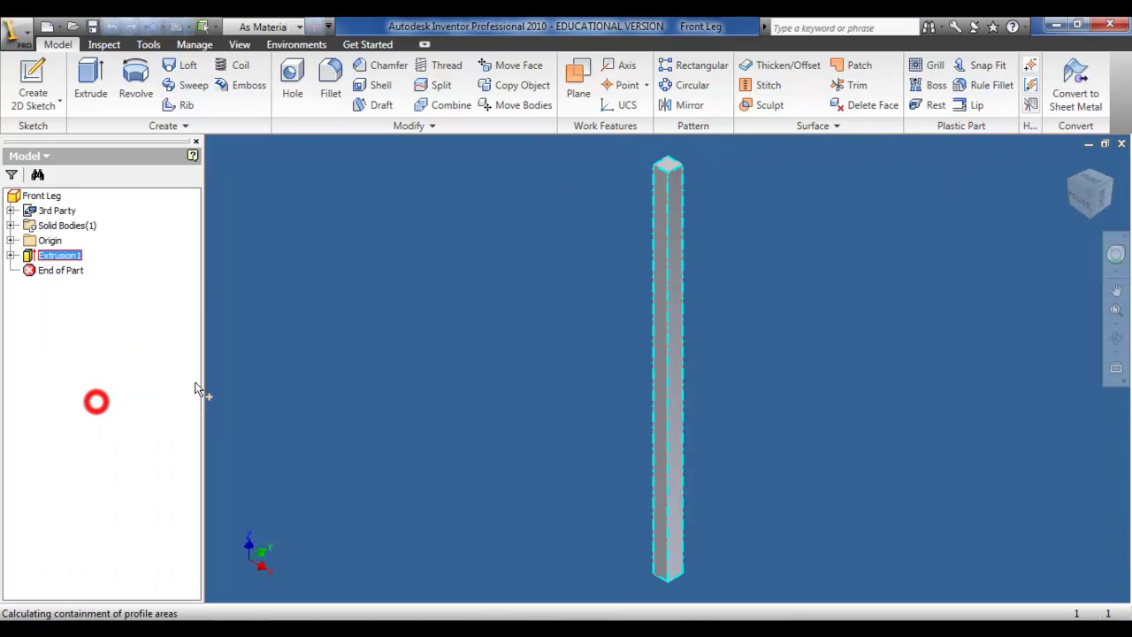
left_click(303, 199)
left_click(334, 243)
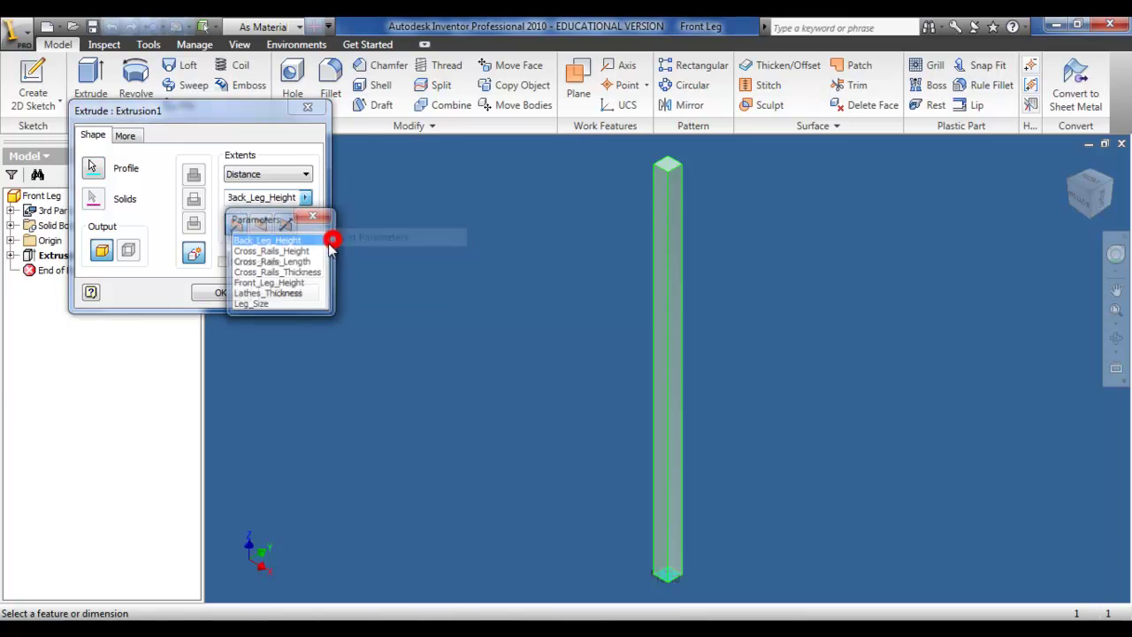
left_click(287, 284)
left_click(222, 292)
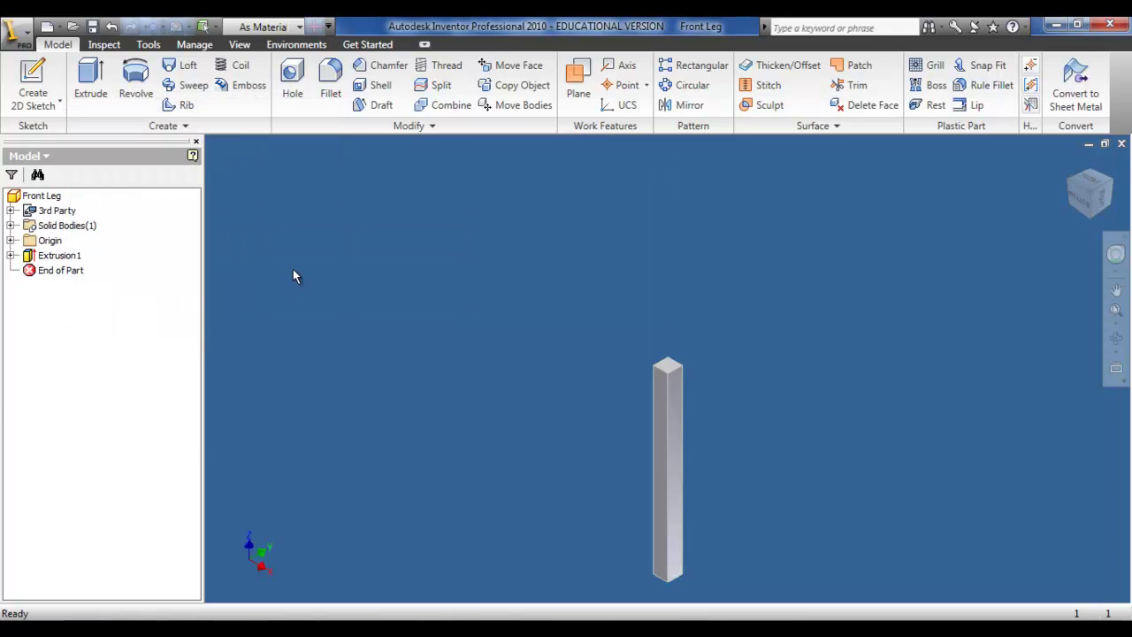
left_click(90, 26)
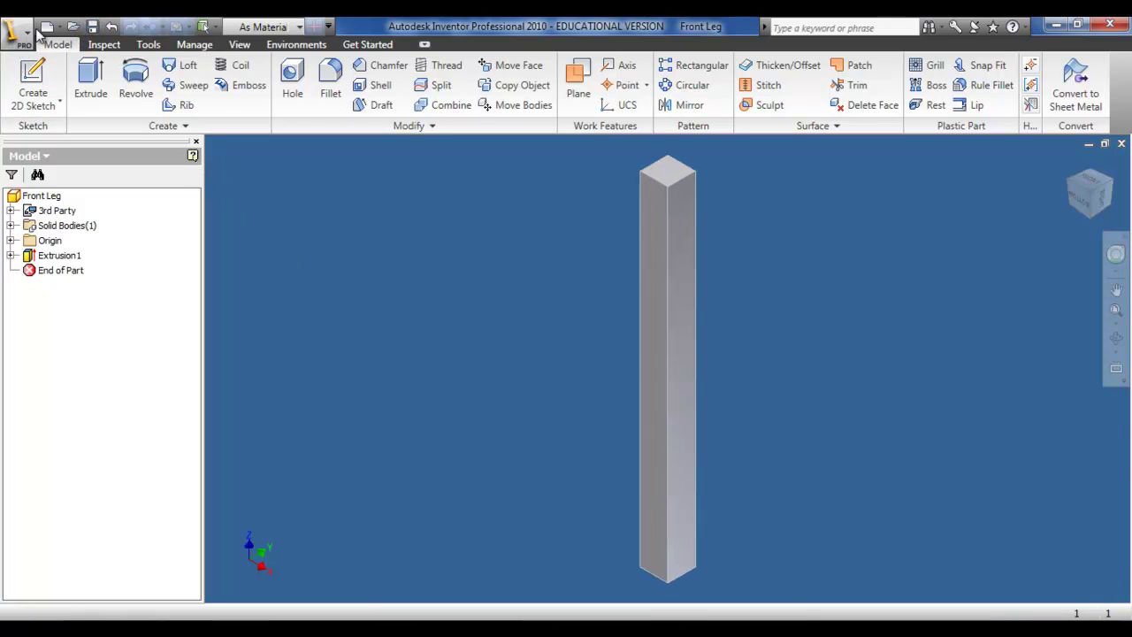
Create a new part and sketch a tall, narrow two-point rectangle beside the sketch origin, on its negative X side.
left_click(47, 26)
double_click(516, 297)
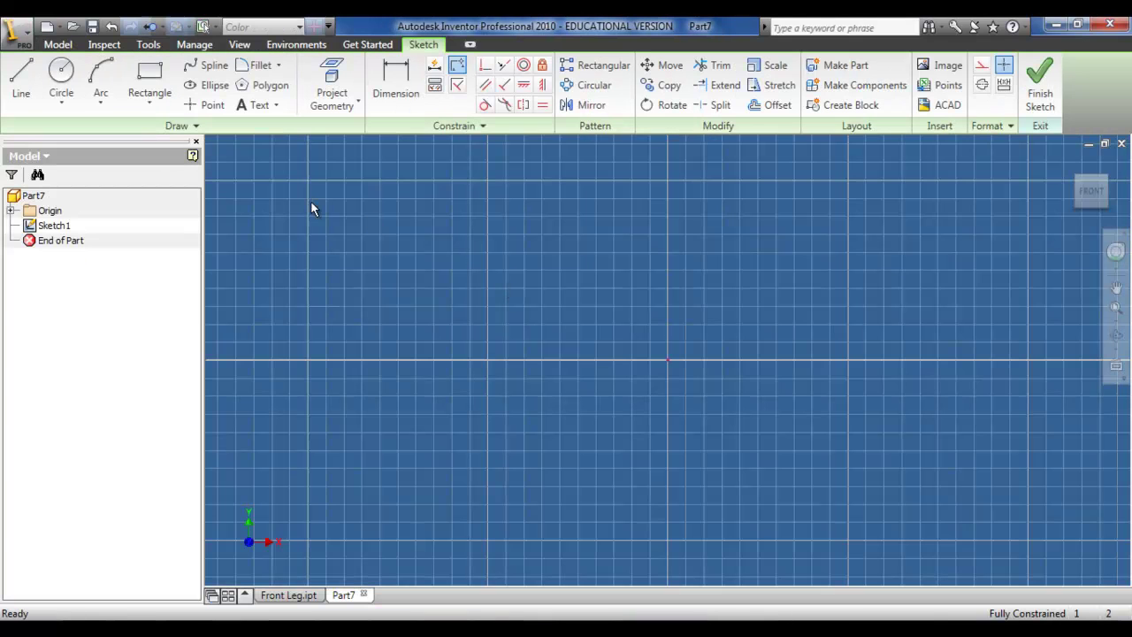
left_click(148, 98)
left_click(157, 132)
left_click(520, 269)
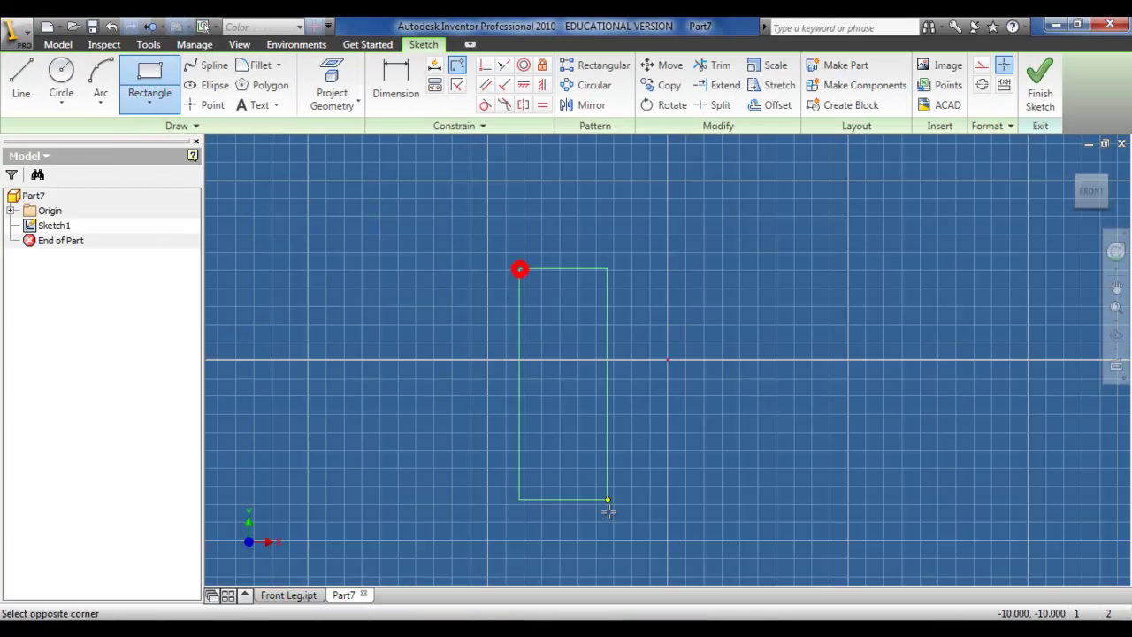
left_click(609, 523)
Link the external parameter file to the new part, accepting that the part is unsaved.
left_click(194, 44)
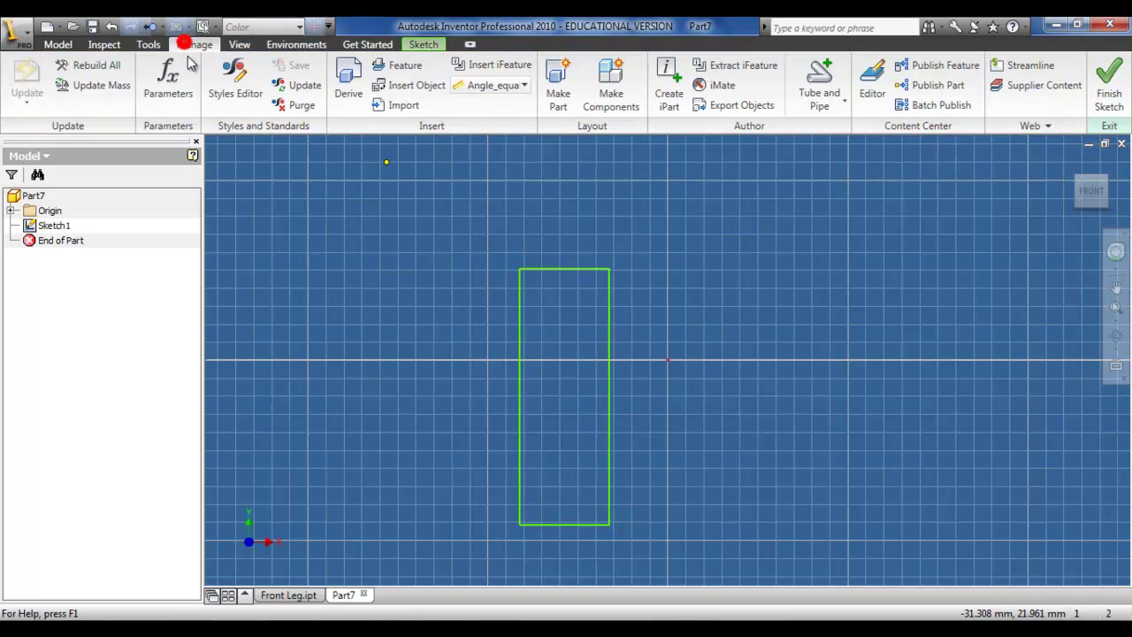
left_click(168, 81)
left_click(369, 476)
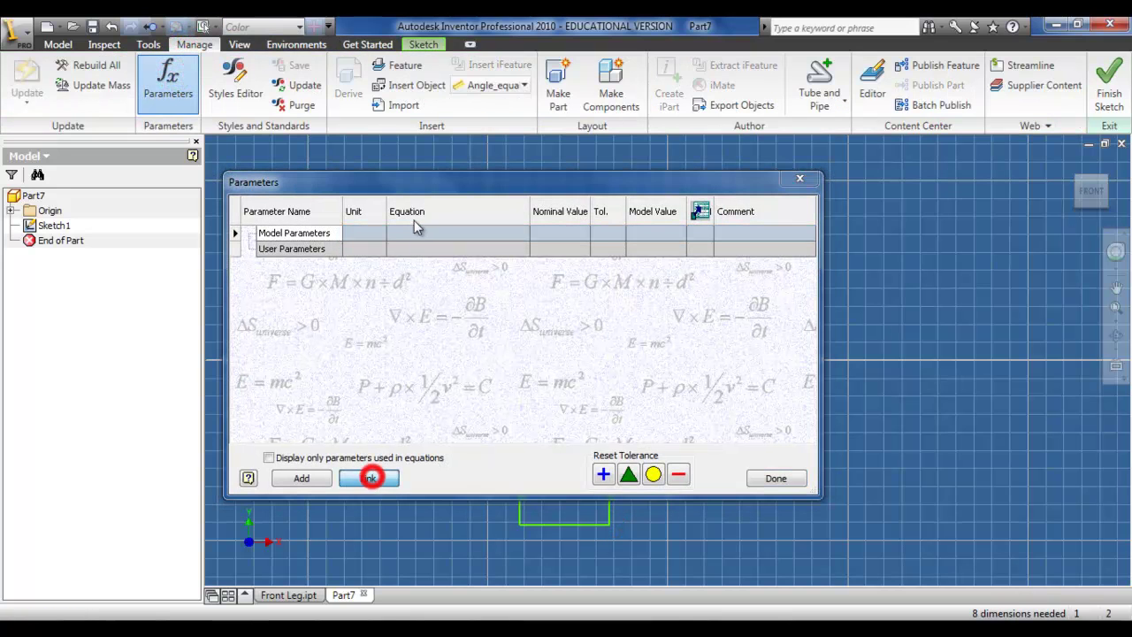
double_click(382, 287)
left_click(600, 380)
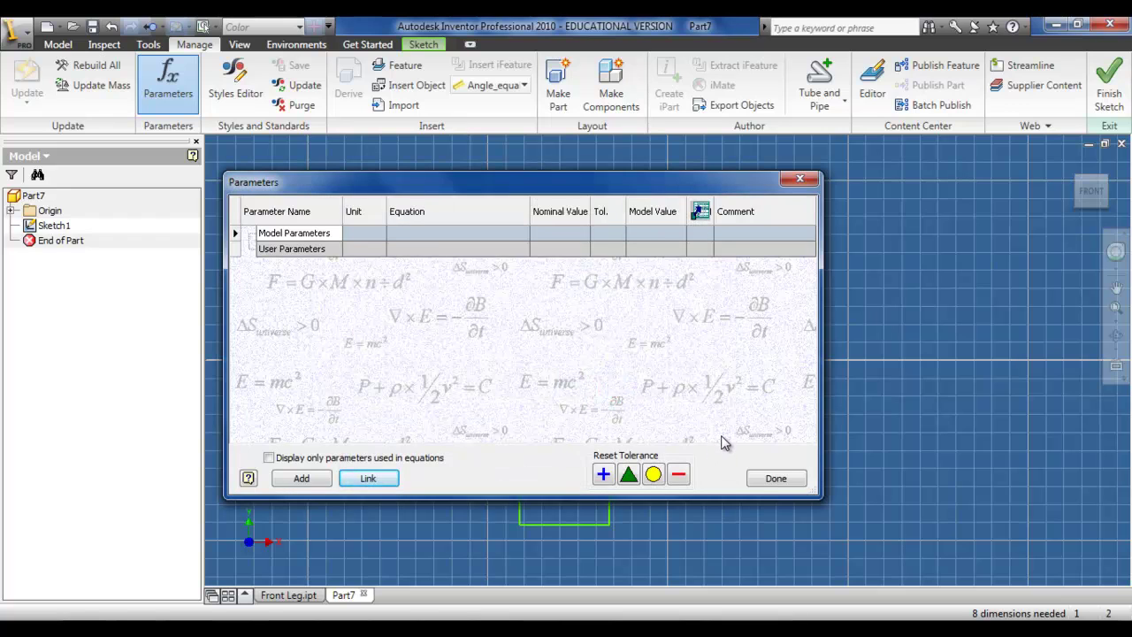
left_click(775, 478)
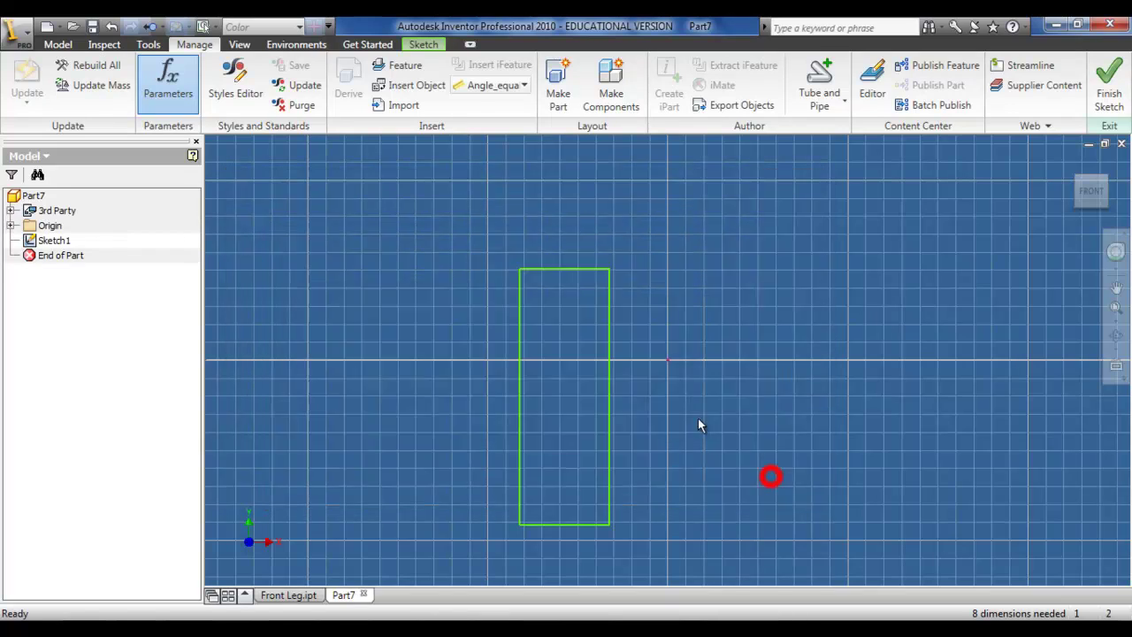
Dimension the distance between the rectangle's two short edges and set it to the Cross_Rails_Length parameter.
left_click(424, 44)
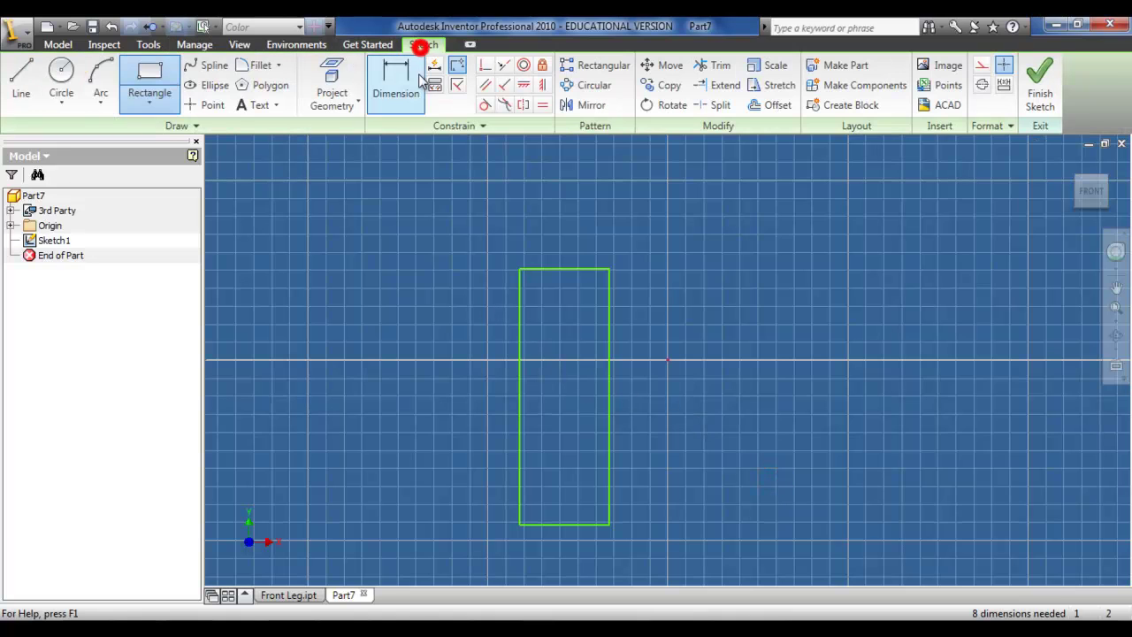
left_click(396, 78)
left_click(564, 269)
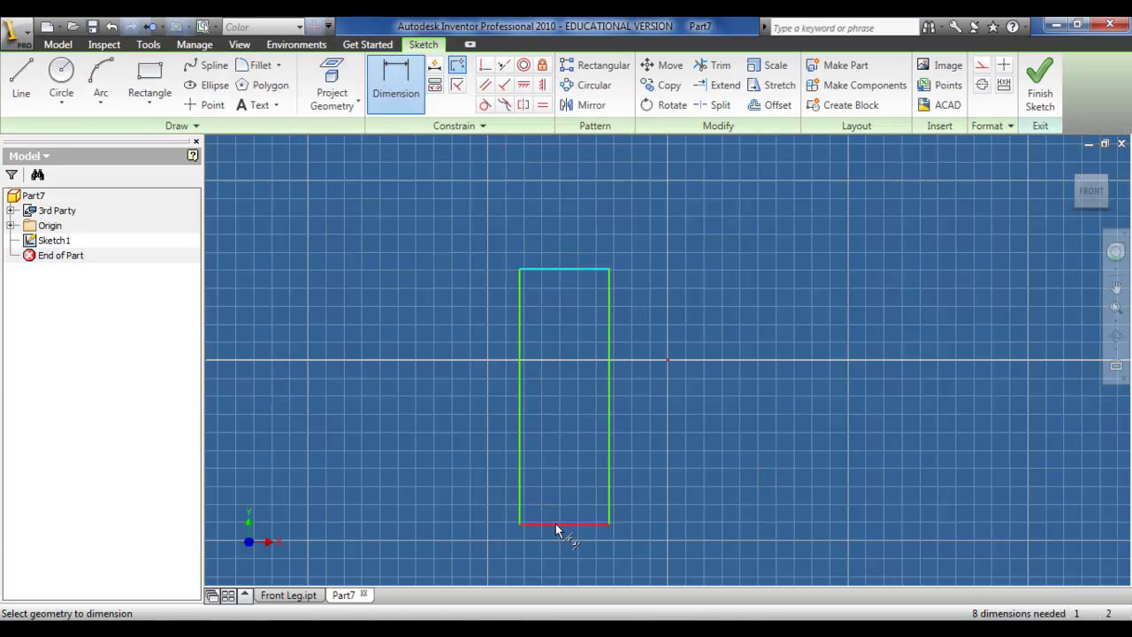
left_click(556, 525)
left_click(556, 460)
left_click(597, 521)
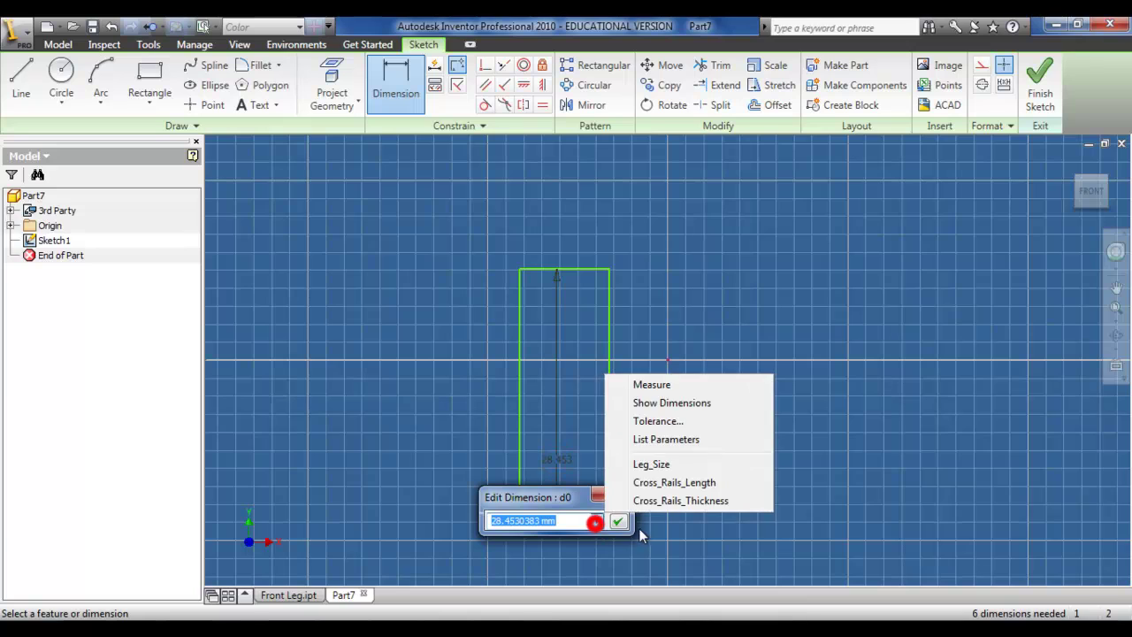
left_click(653, 443)
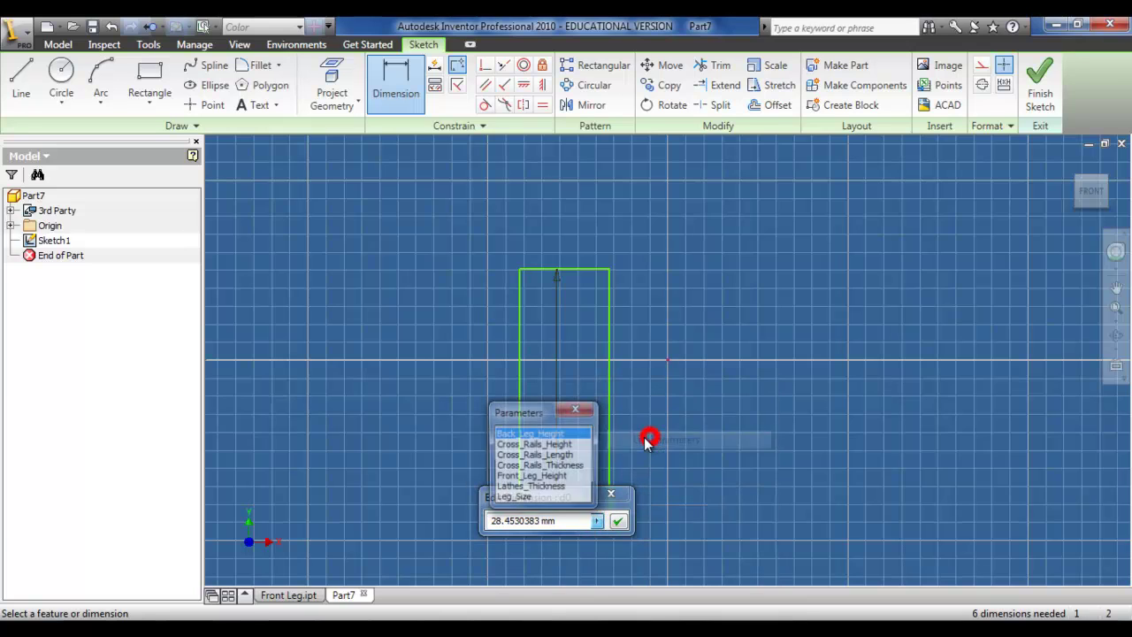
left_click(557, 454)
left_click(617, 521)
left_click(520, 412)
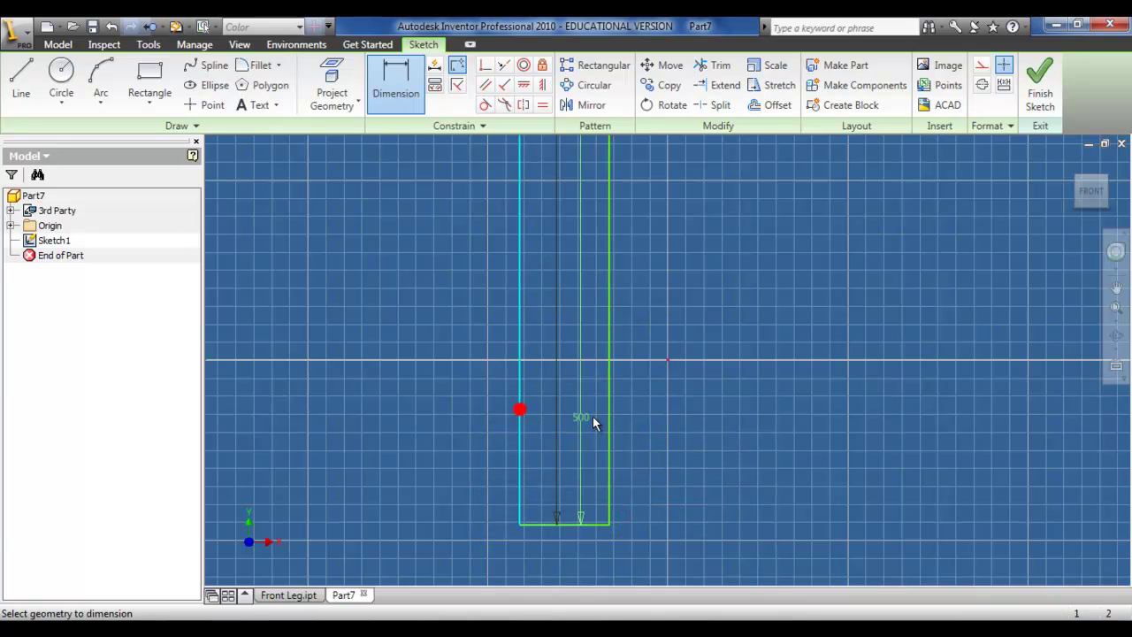
left_click(601, 408)
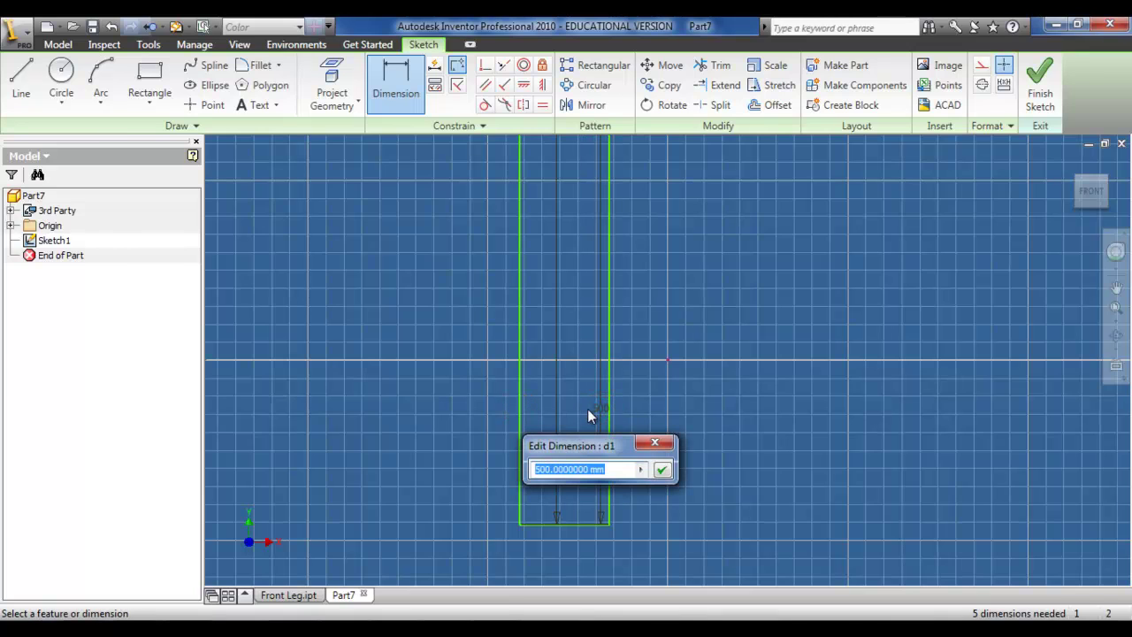
key("Escape")
key("Escape")
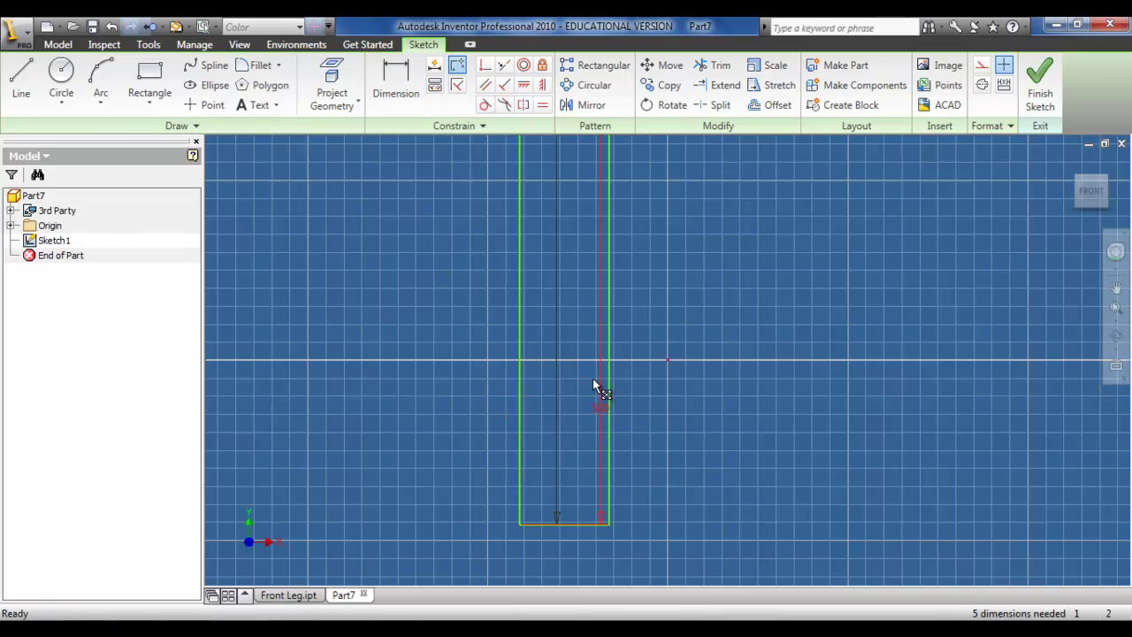
left_click(111, 27)
left_click(608, 369)
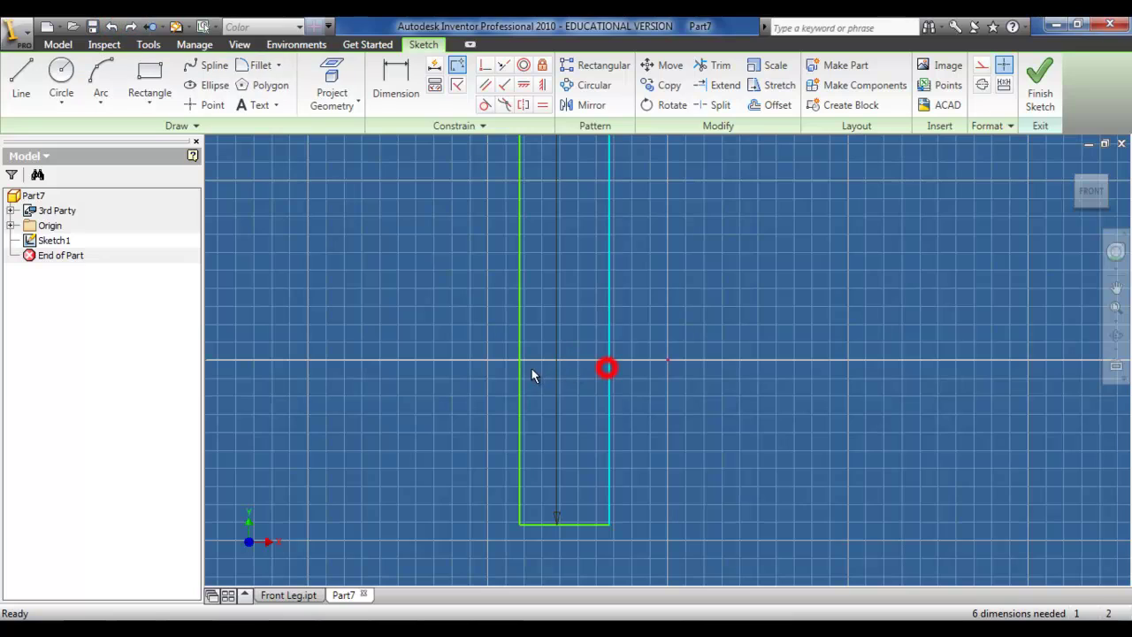
Dimension the distance between the rectangle's two long edges and set it to the Cross_Rails_Thickness parameter.
left_click(396, 95)
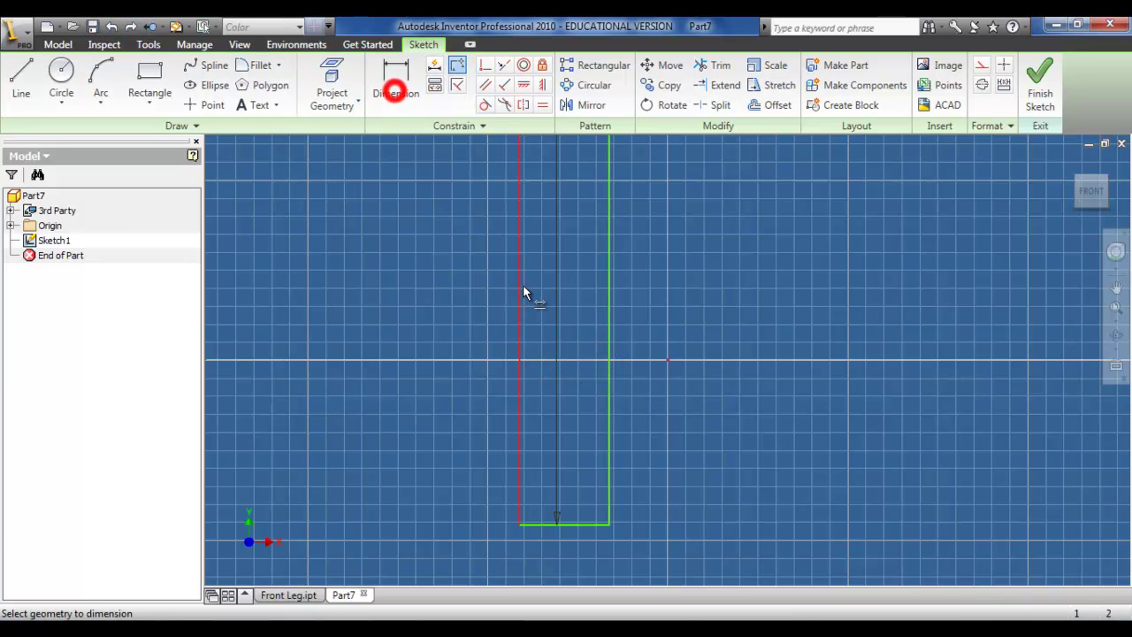
left_click(520, 285)
left_click(609, 294)
left_click(607, 299)
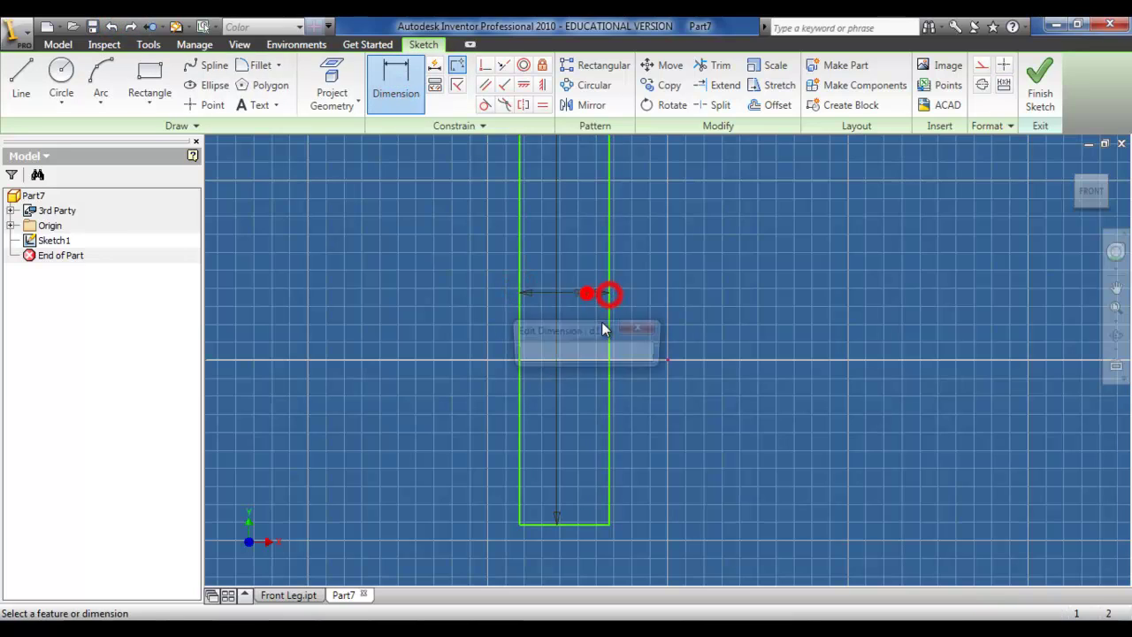
left_click(626, 354)
left_click(672, 412)
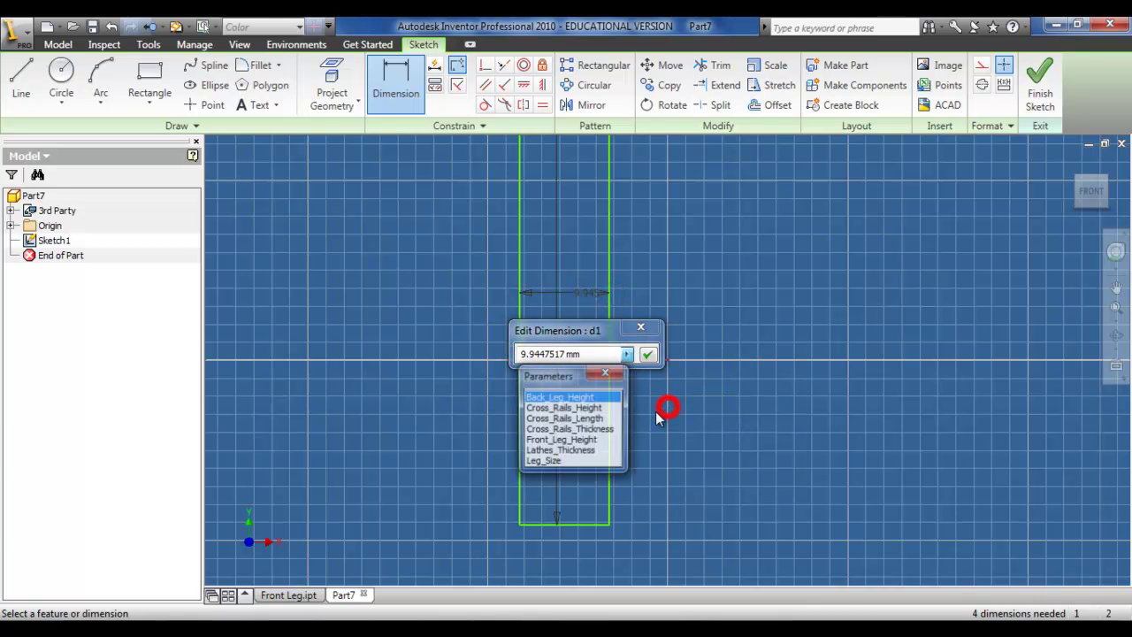
left_click(608, 425)
left_click(645, 357)
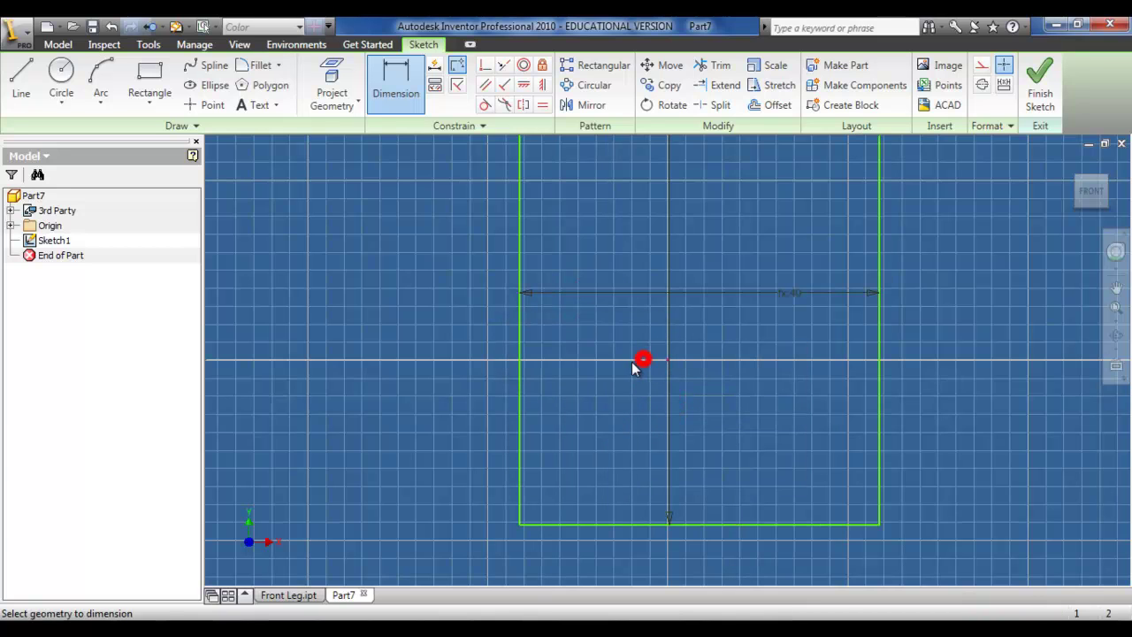
Finish the sketch and extrude the rectangle by the Cross_Rails_Height parameter.
key("F6")
left_click(1033, 99)
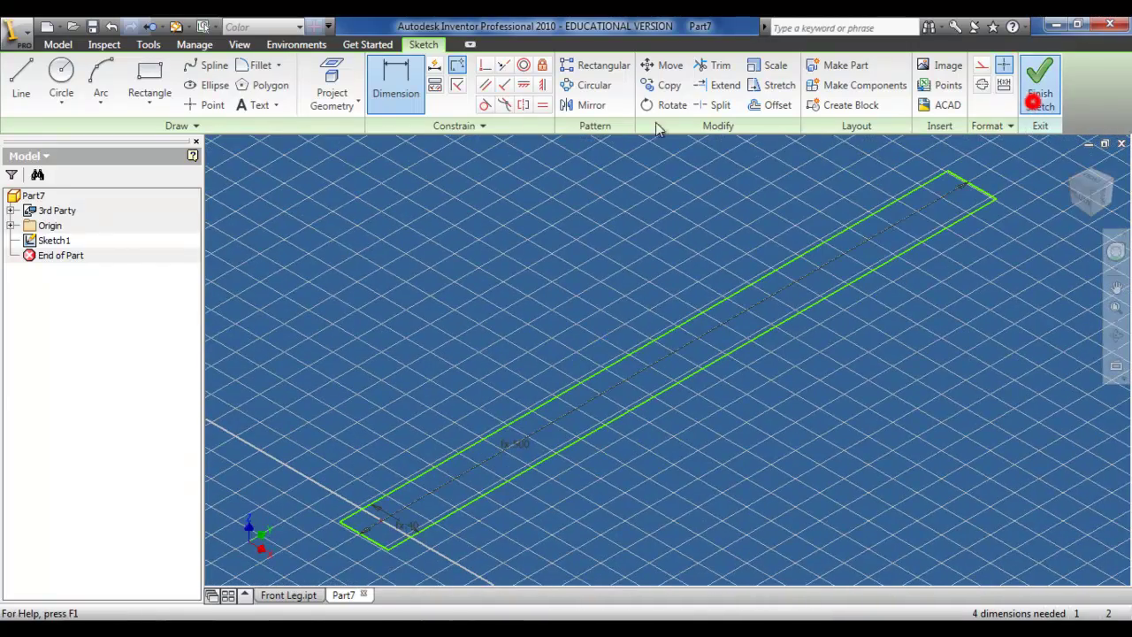
left_click(88, 78)
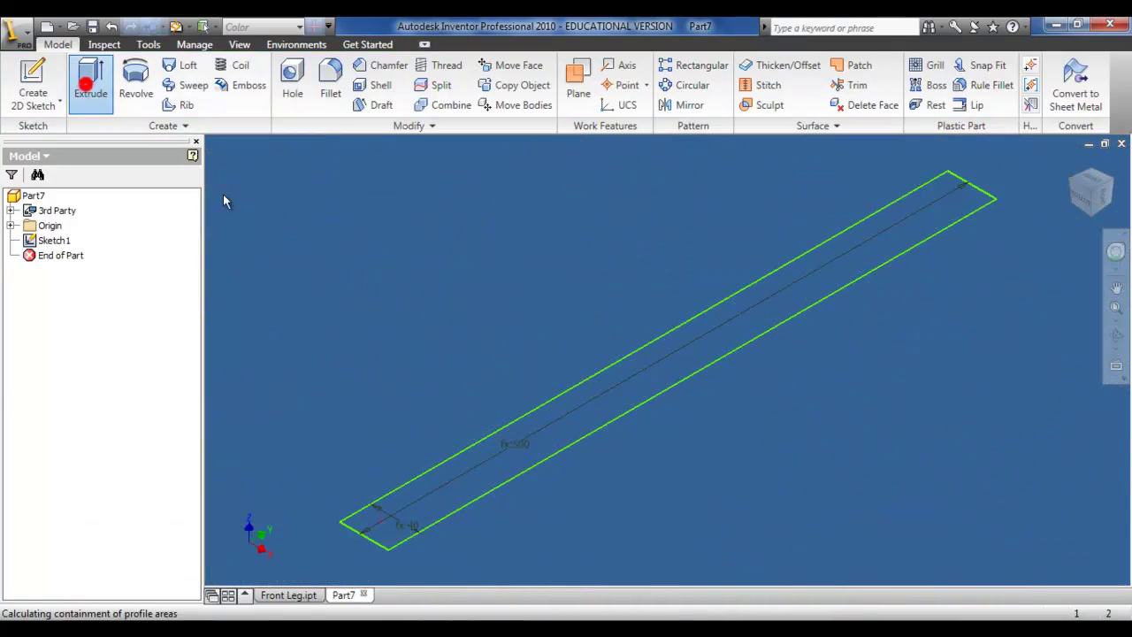
left_click(305, 197)
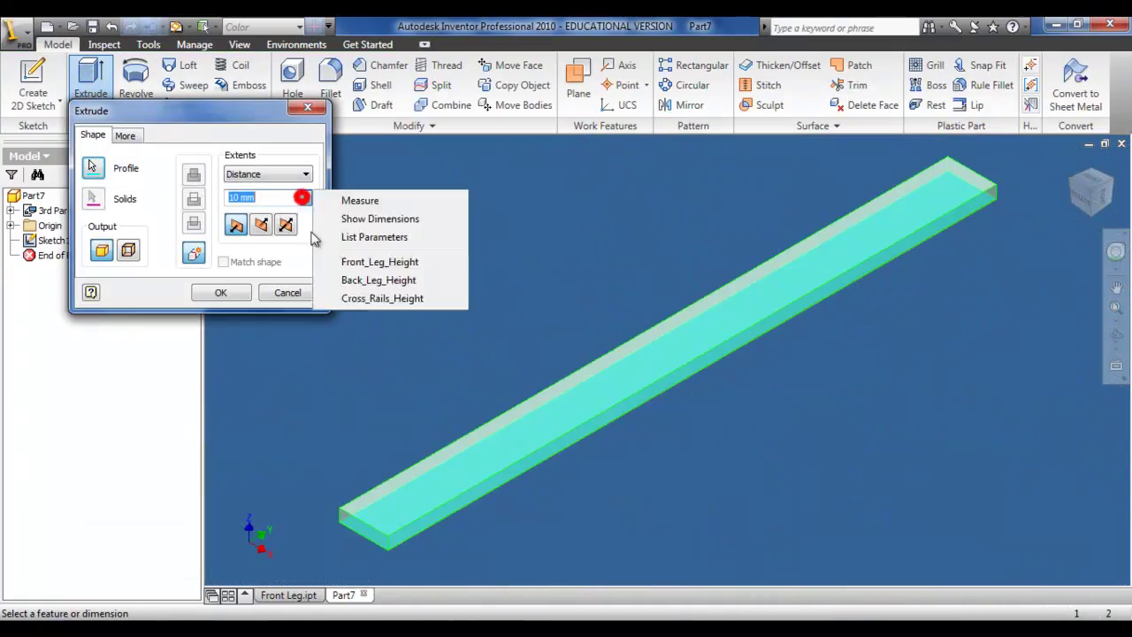
left_click(342, 239)
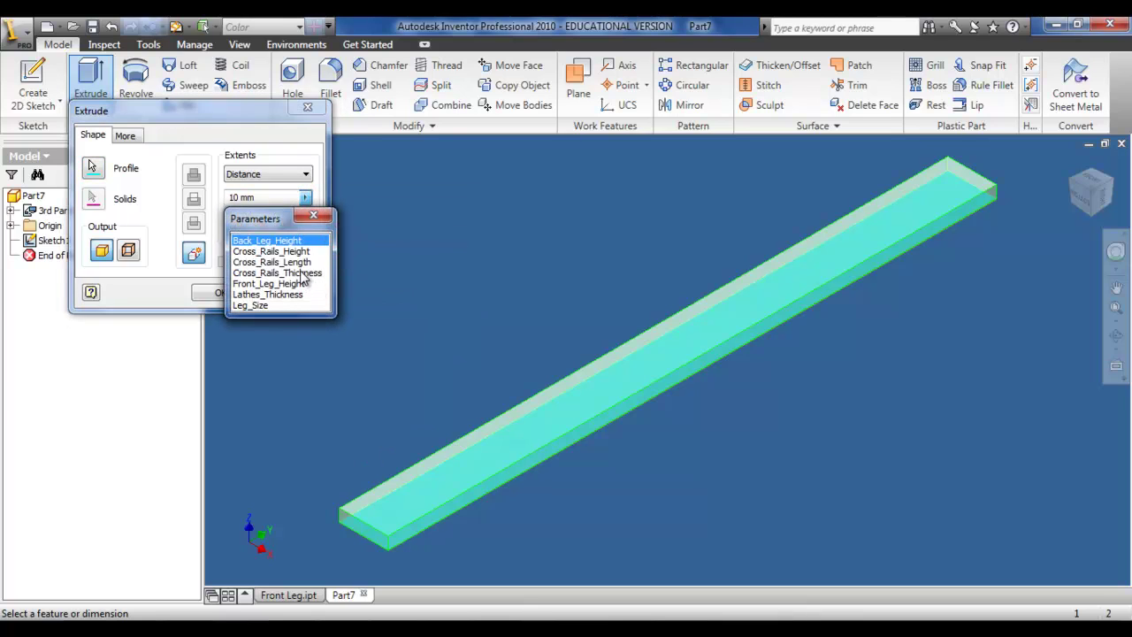
left_click(292, 253)
left_click(232, 293)
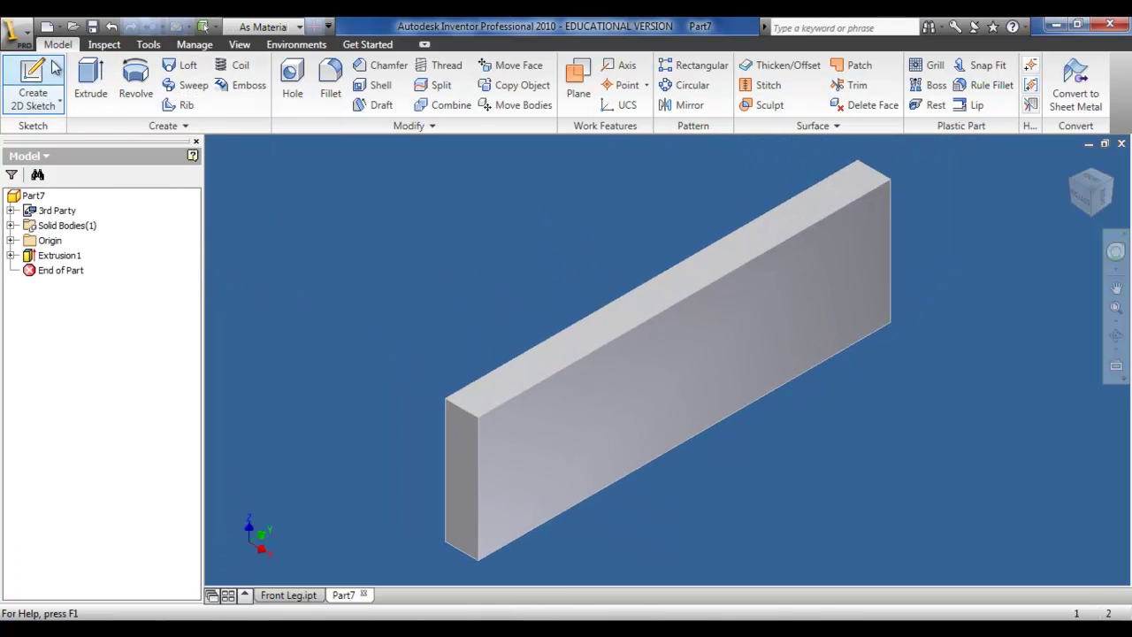
Start saving the part as a new file and browse to Project Folders inside All Yr4 College Work.
left_click(18, 32)
left_click(48, 227)
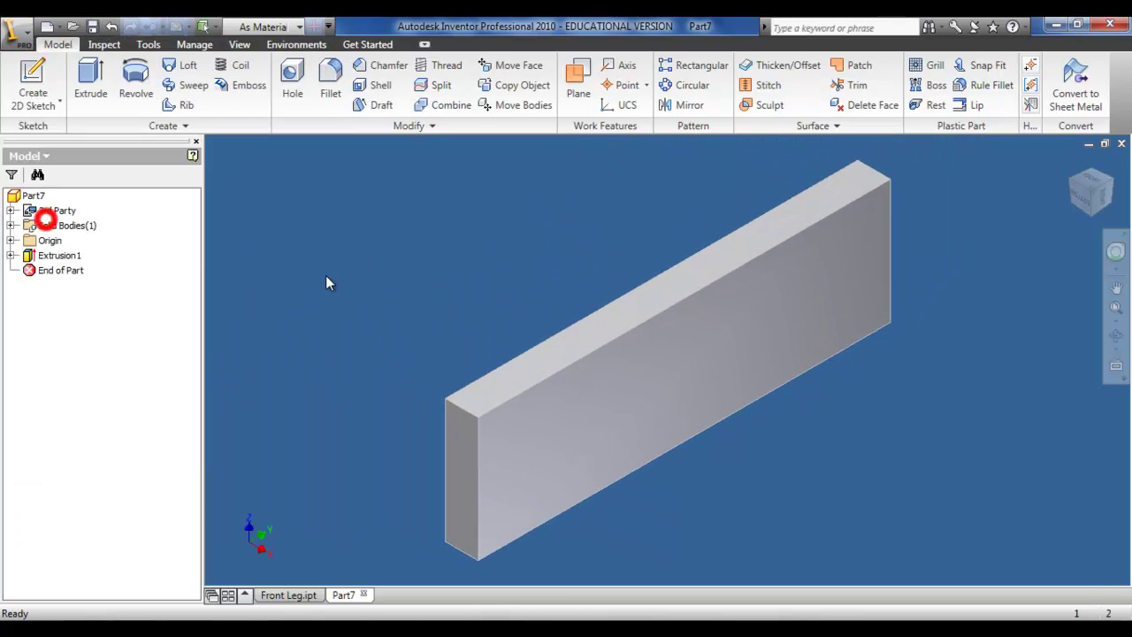
left_click(549, 213)
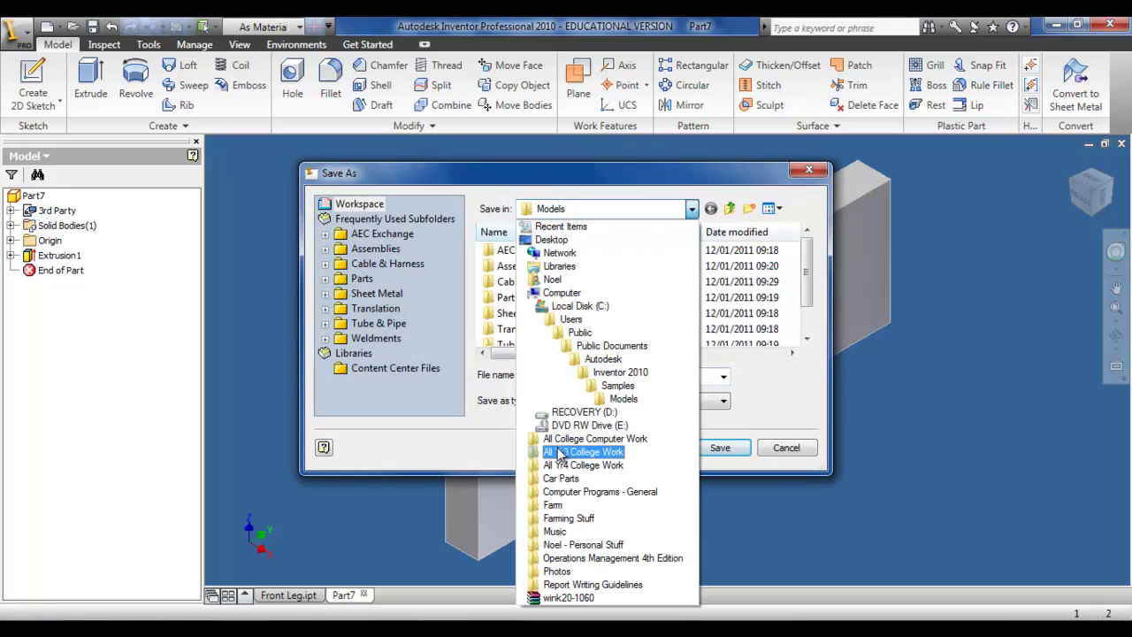
left_click(559, 463)
double_click(510, 252)
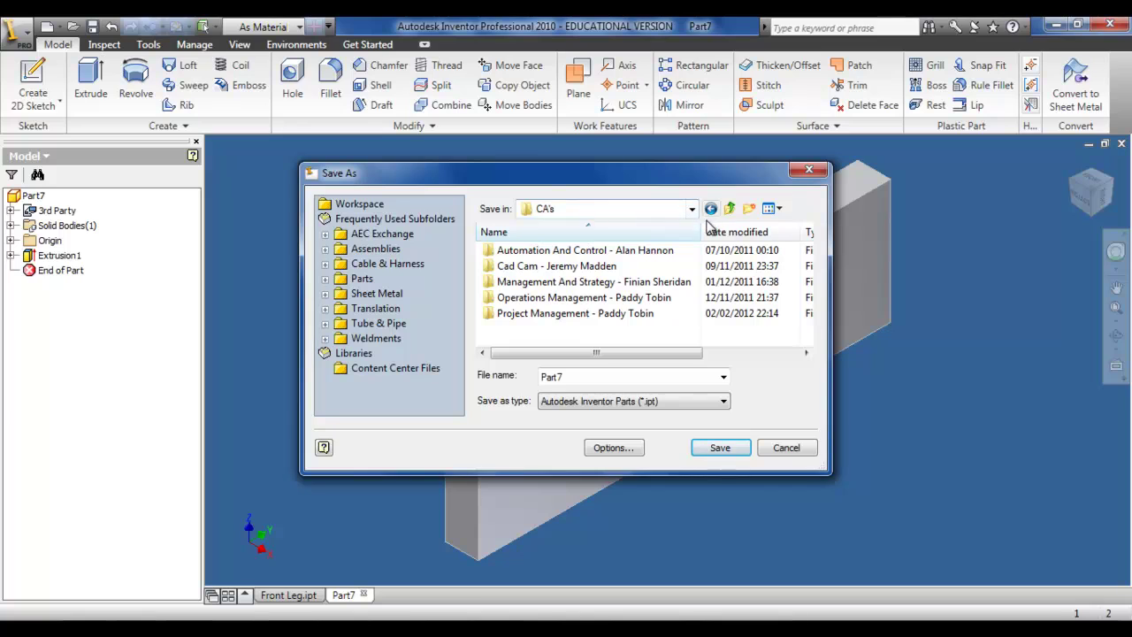
left_click(731, 208)
double_click(513, 283)
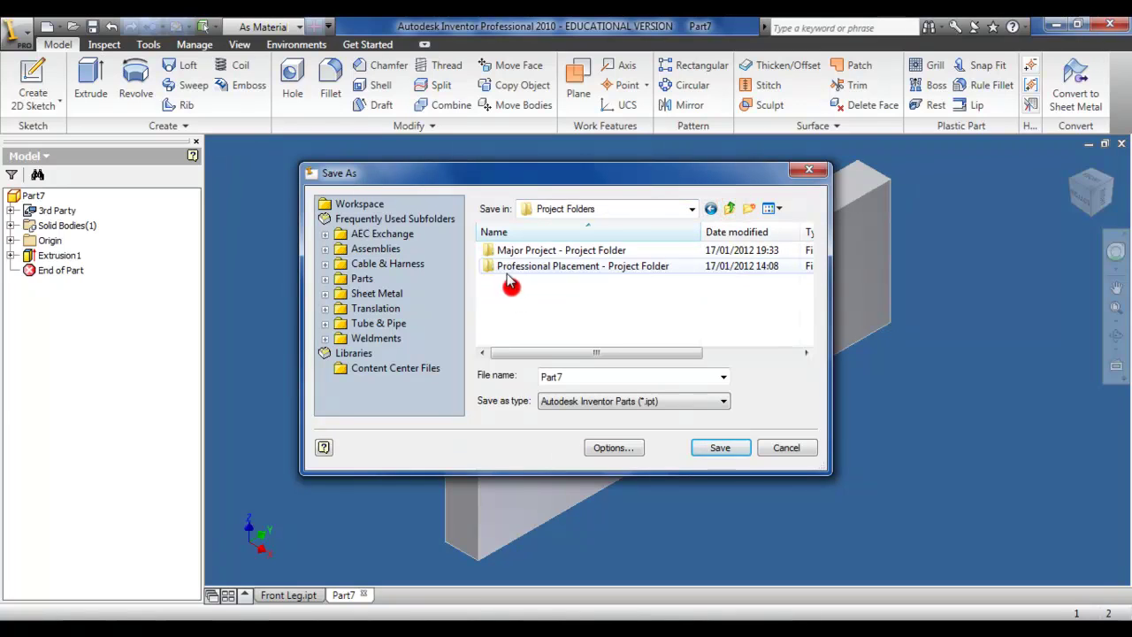
Browse through Major Project, Submitted To Moodle, Mar 2012 and Camtasia to the Stress Analysis folder, and name the part file Cross Rails.
left_click(506, 251)
double_click(506, 251)
double_click(502, 297)
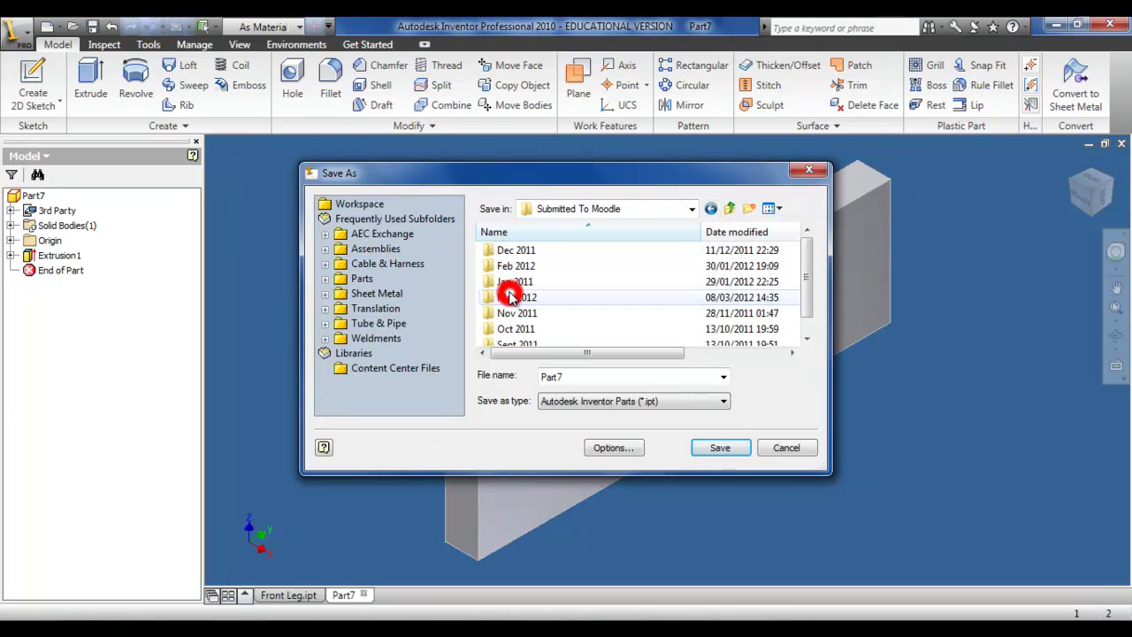
left_click(508, 298)
double_click(507, 297)
left_click(506, 252)
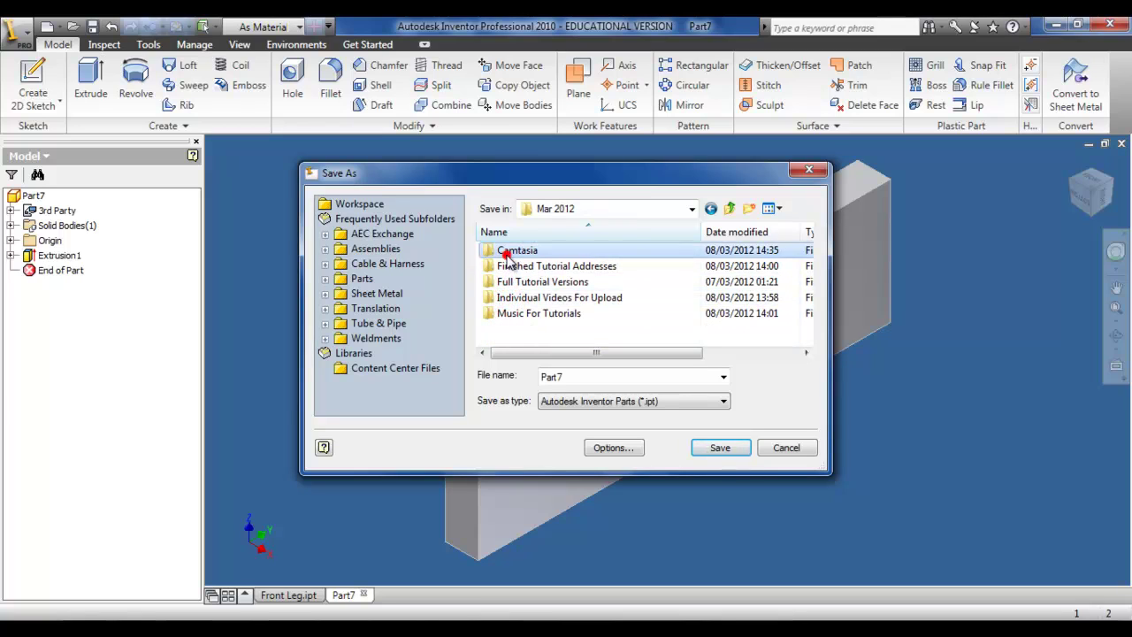
double_click(506, 252)
double_click(507, 252)
double_click(571, 377)
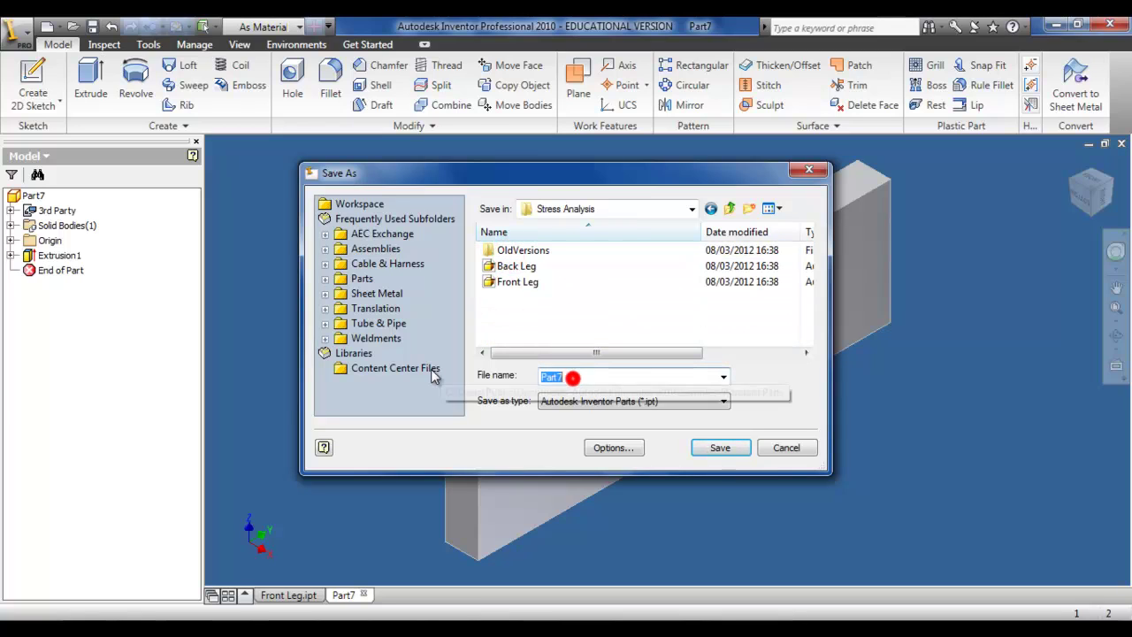
type("Cross")
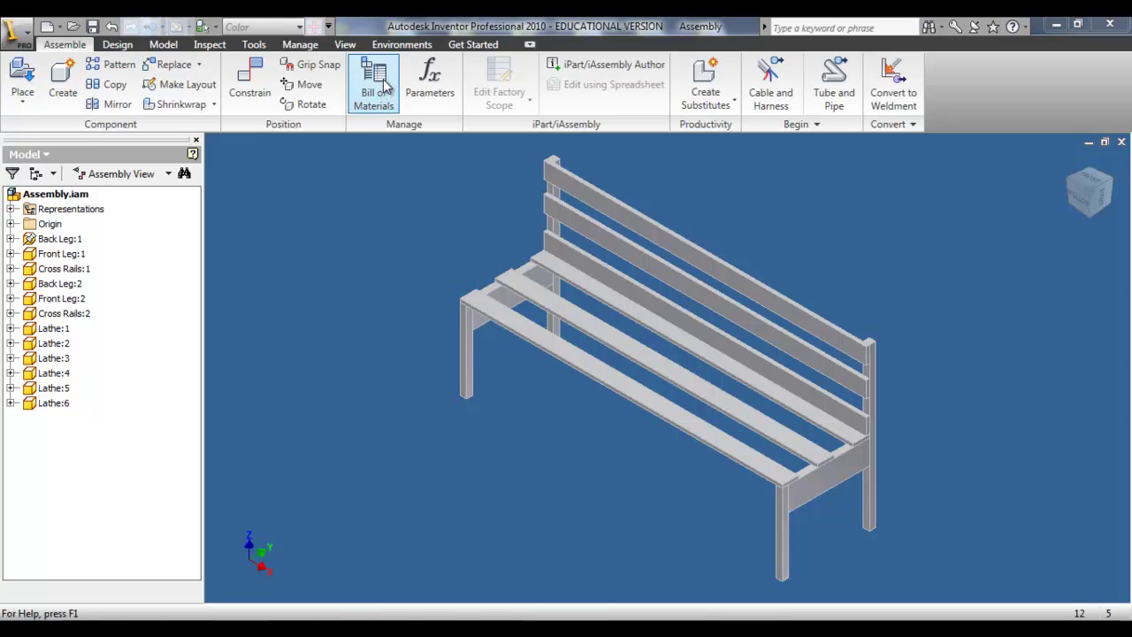
Enter the Stress Analysis environment for the bench assembly and create a Single Point static simulation with Bonded contacts and 0.100 mm tolerance.
left_click(400, 46)
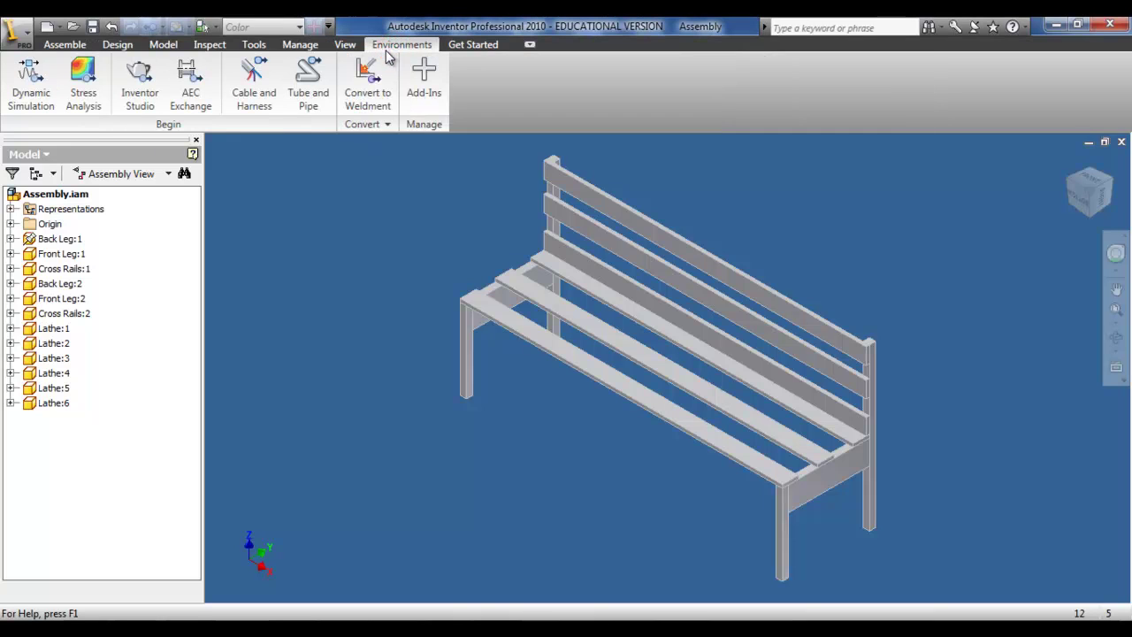
left_click(92, 65)
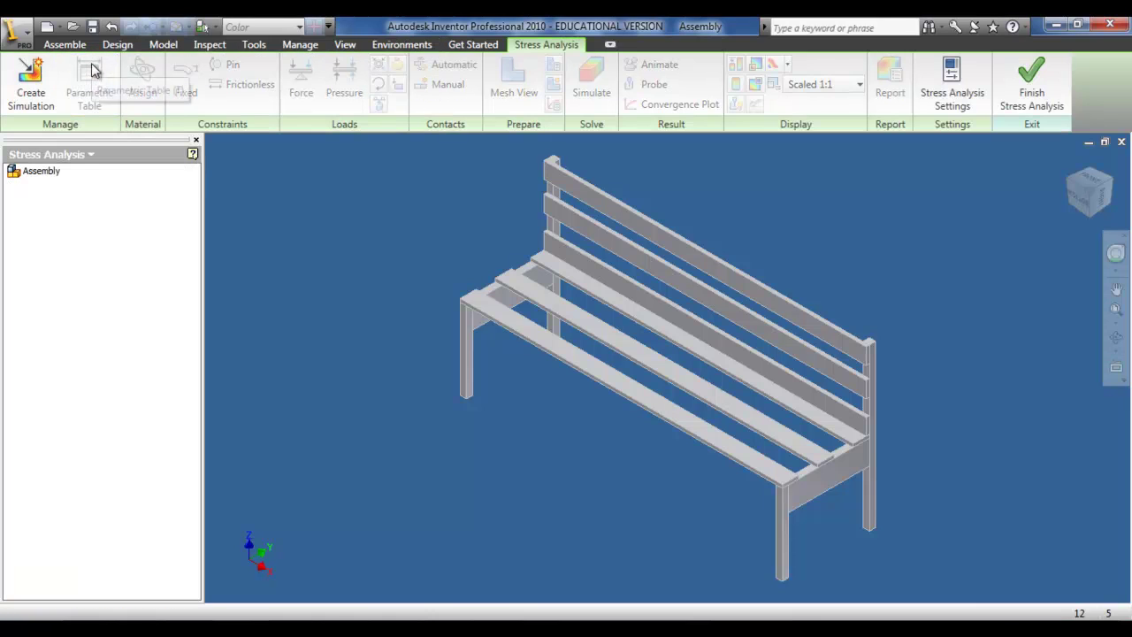
left_click(31, 76)
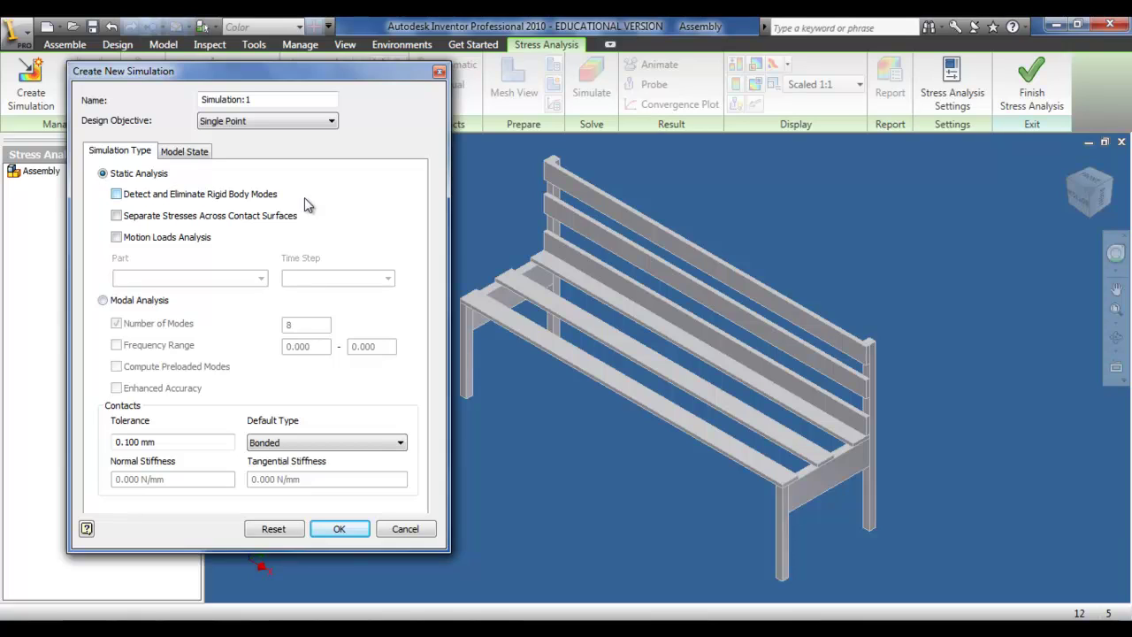
left_click(330, 125)
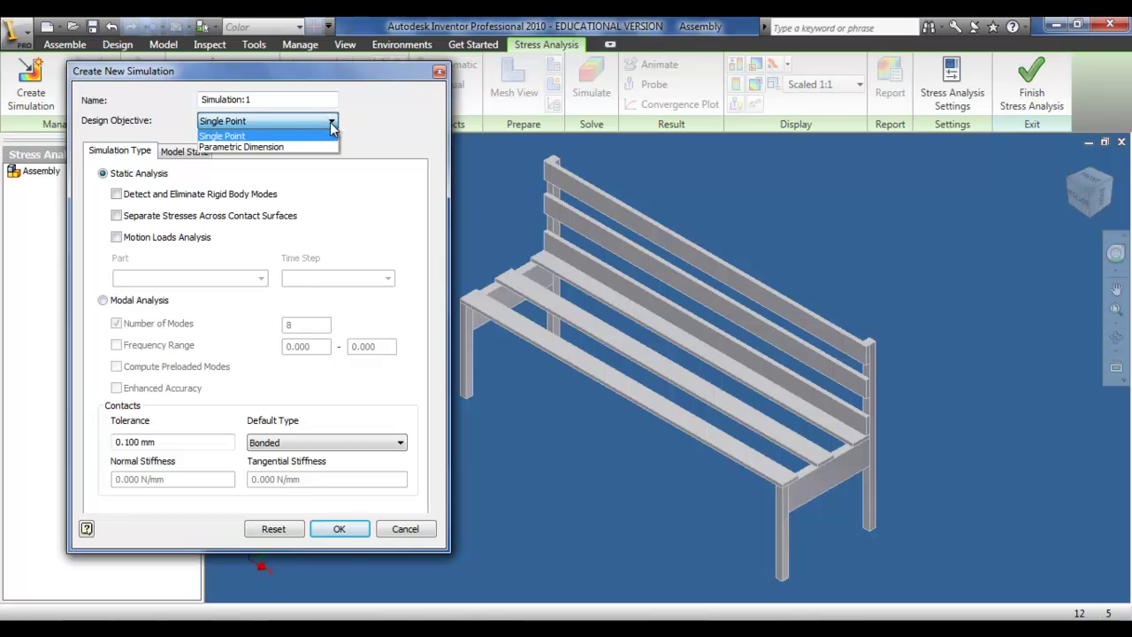
left_click(331, 125)
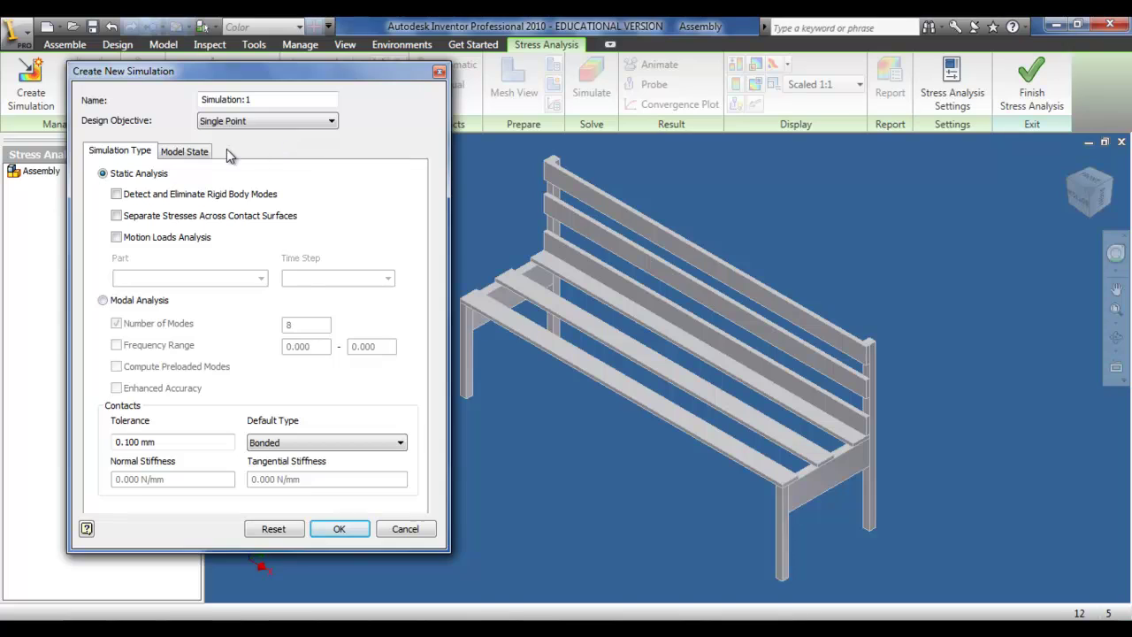
left_click(188, 150)
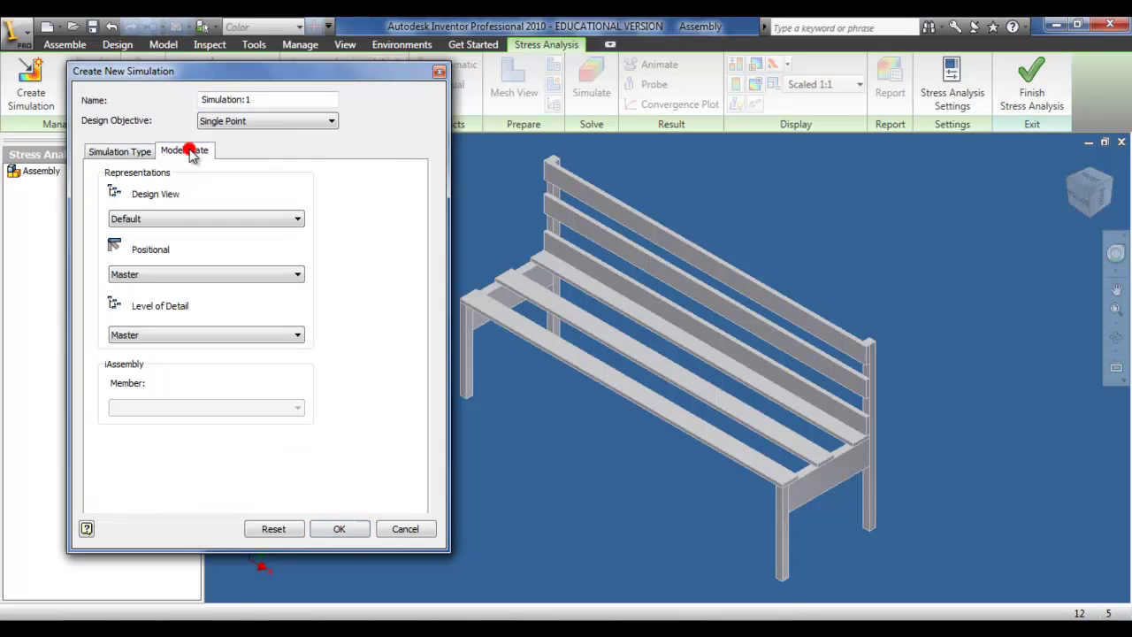
left_click(132, 152)
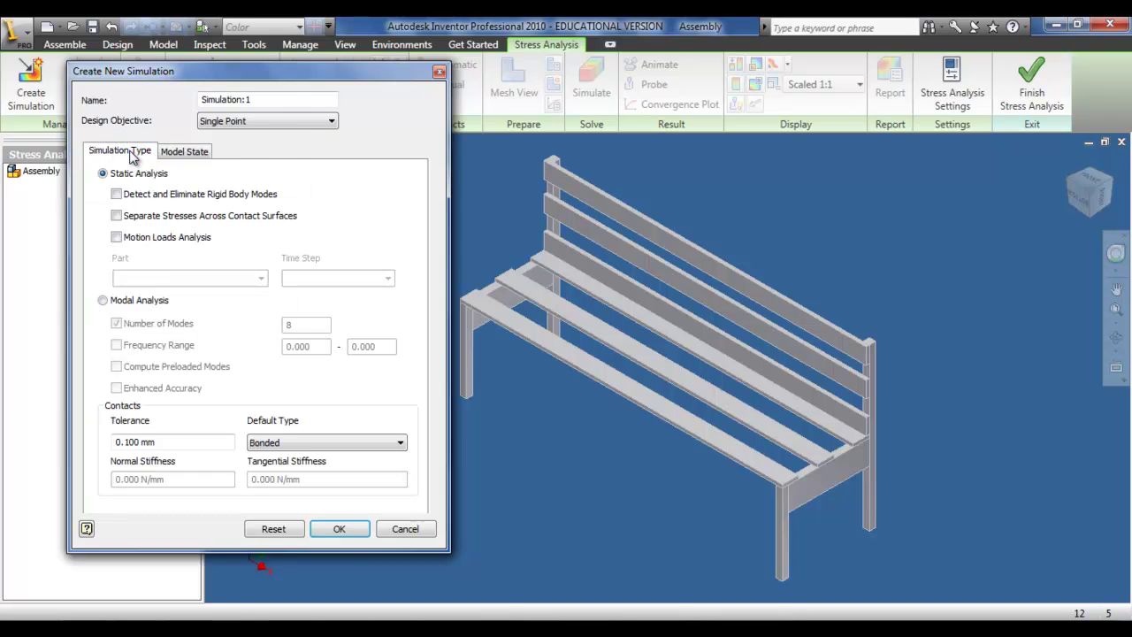
left_click(273, 444)
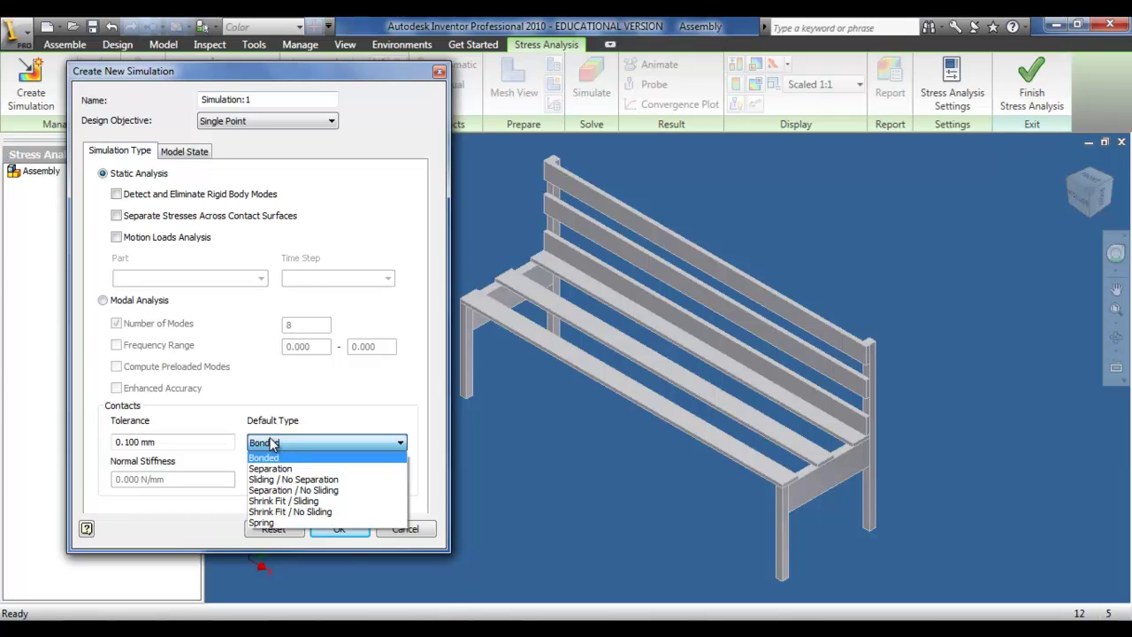
left_click(272, 445)
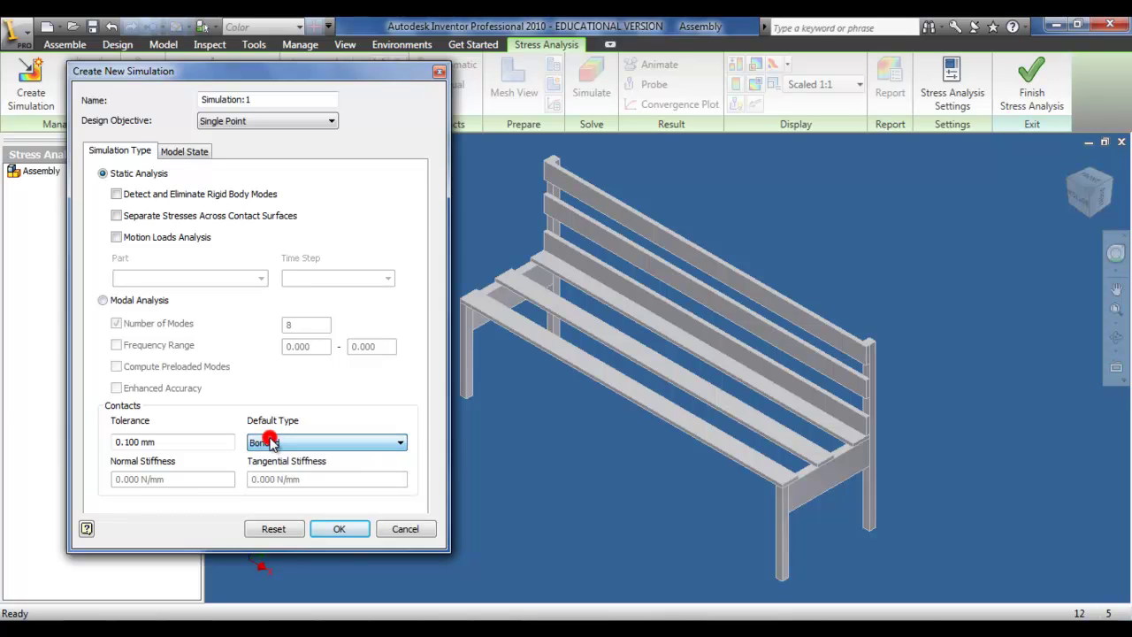
left_click(339, 537)
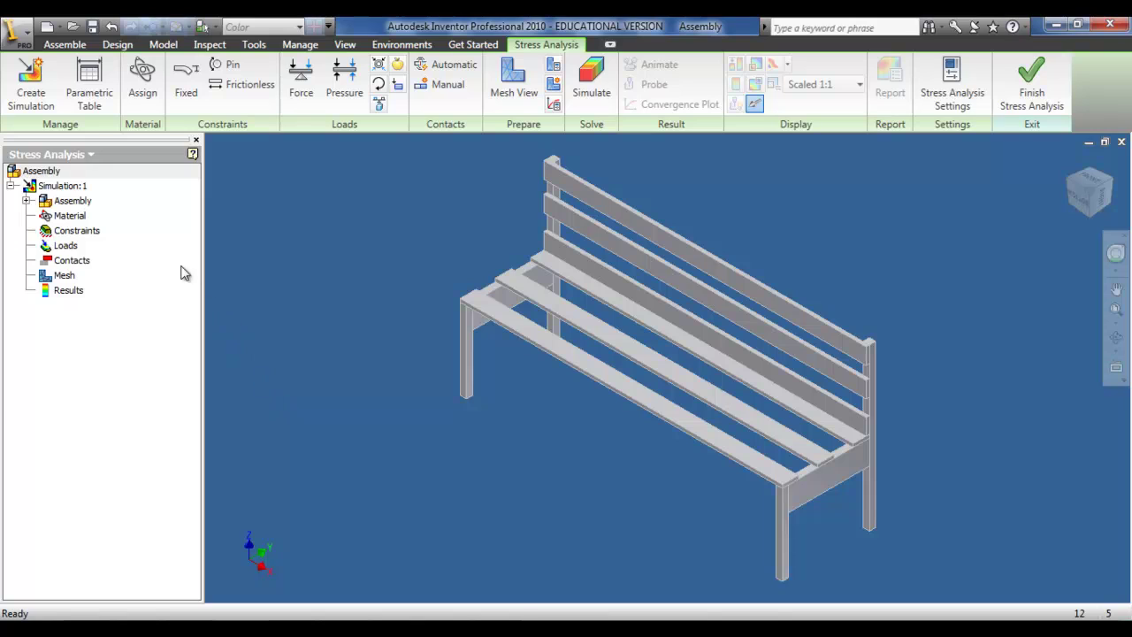
Override the component materials with Steel for the legs and cross rails and Non-Alloy Steel for all six lathes.
left_click(142, 87)
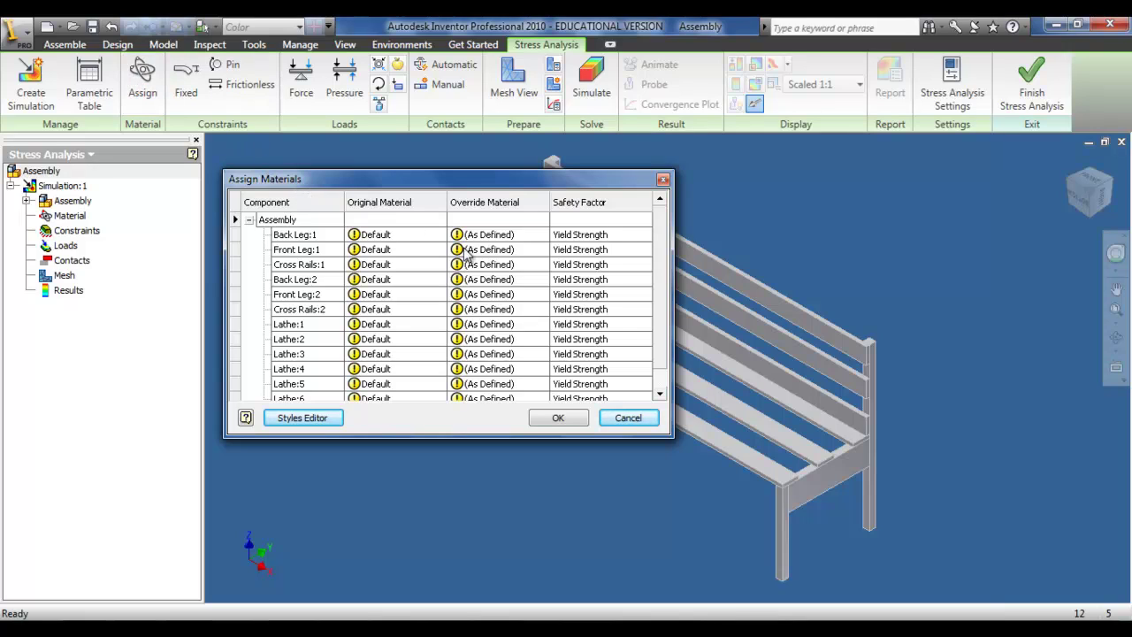
left_click(505, 235)
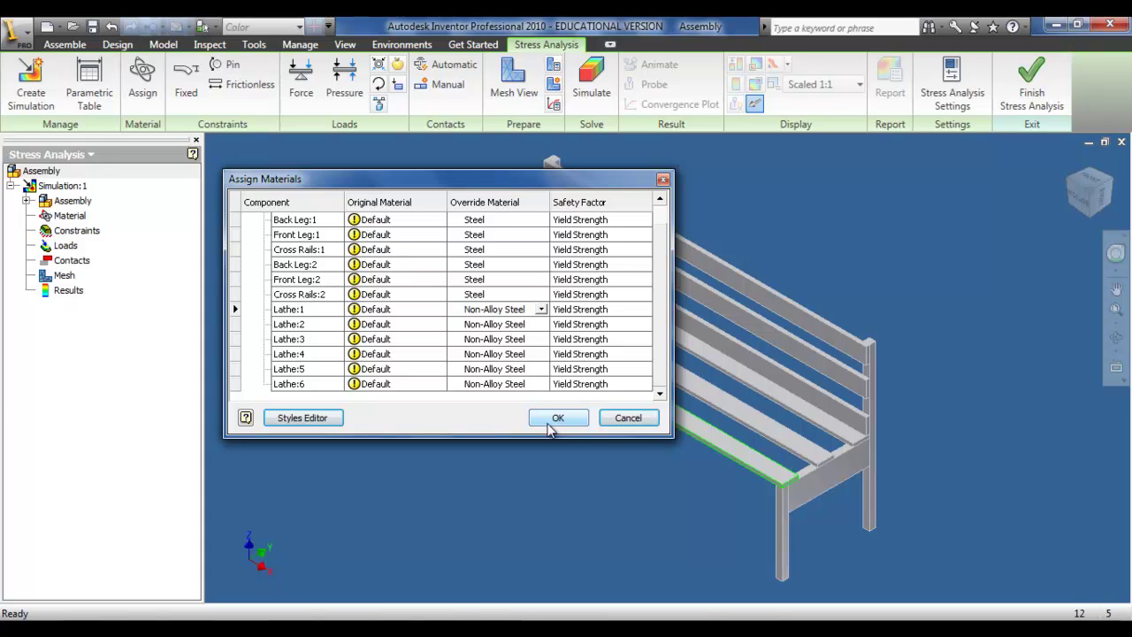
left_click(556, 422)
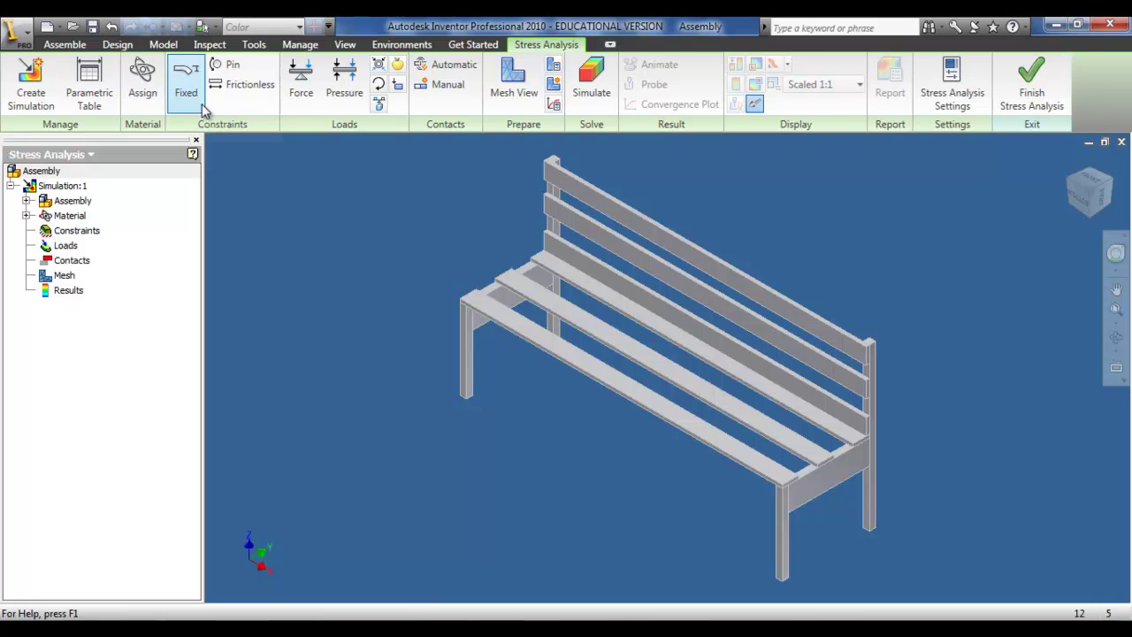
Apply a fixed constraint to the bottom faces of the bench's four legs.
left_click(200, 104)
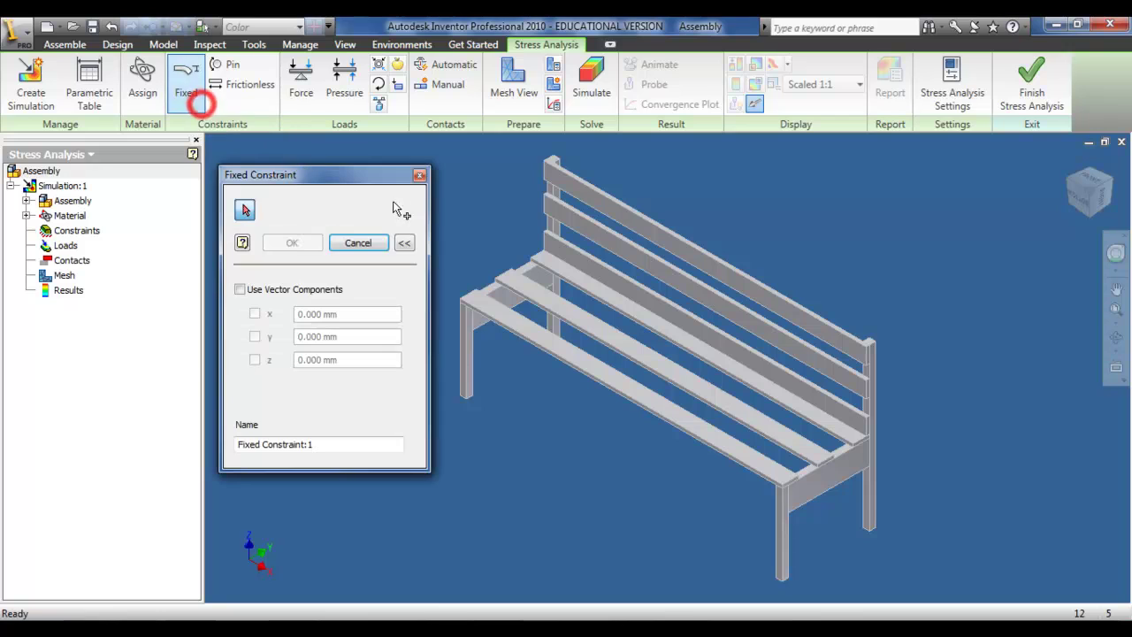
left_click(1091, 217)
scroll(581, 552, "up", 5)
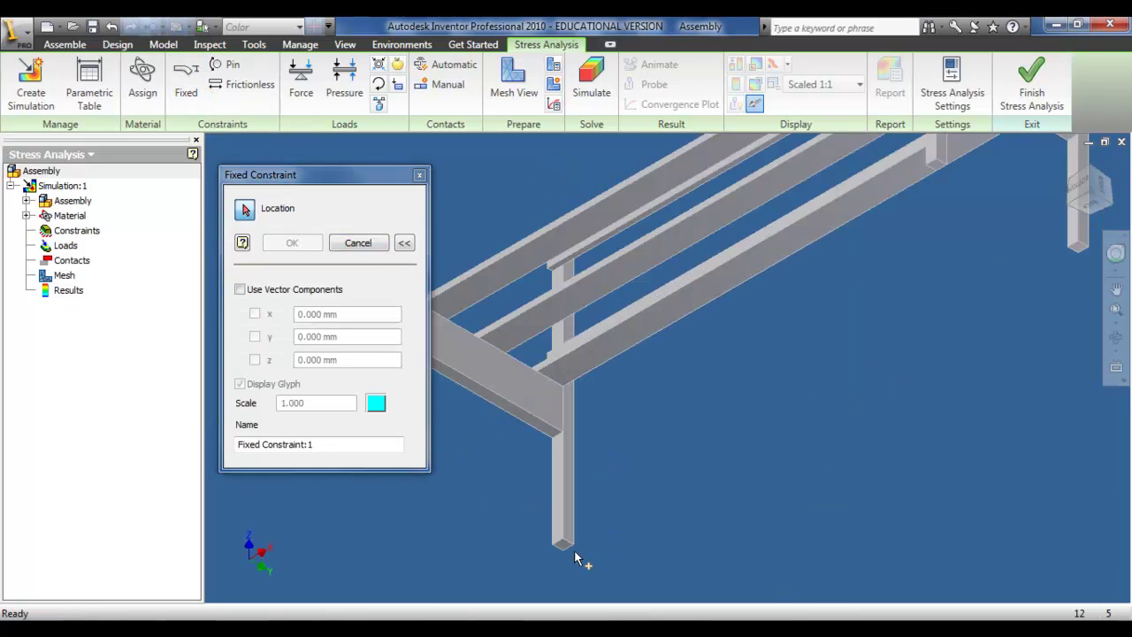
left_click(563, 547)
scroll(563, 547, "down", 5)
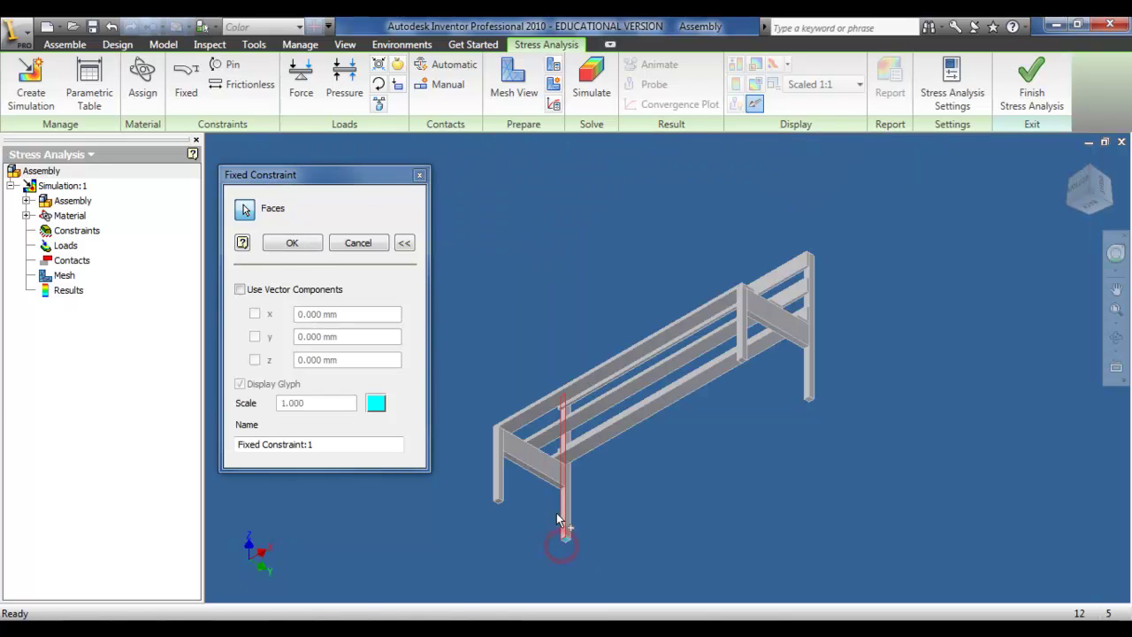
scroll(498, 497, "up", 5)
scroll(618, 493, "down", 5)
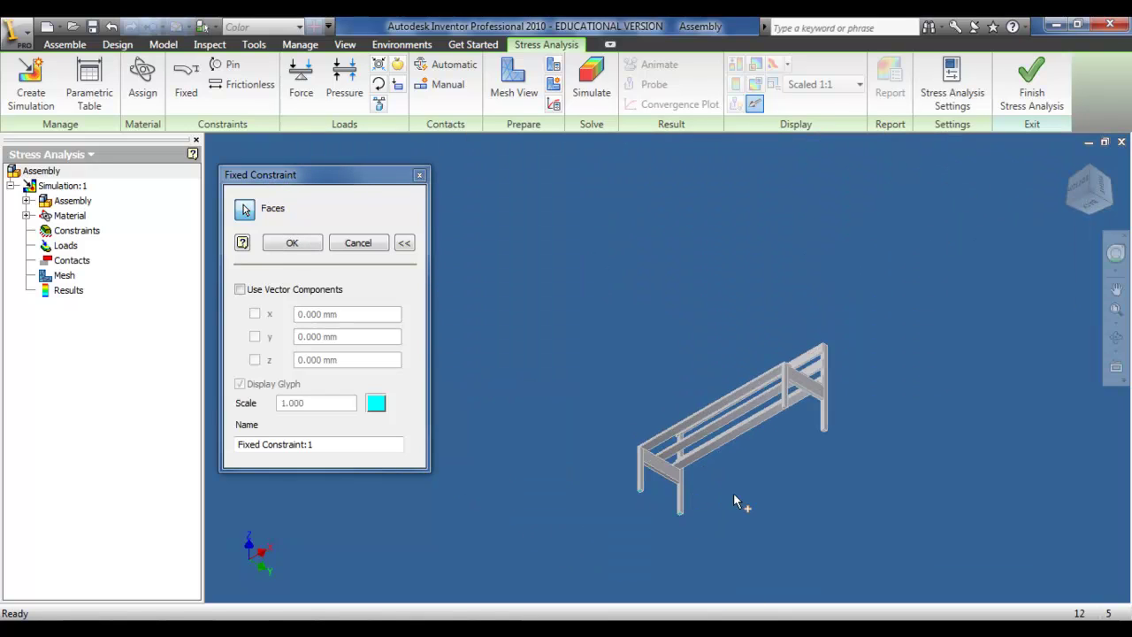
scroll(823, 436, "up", 5)
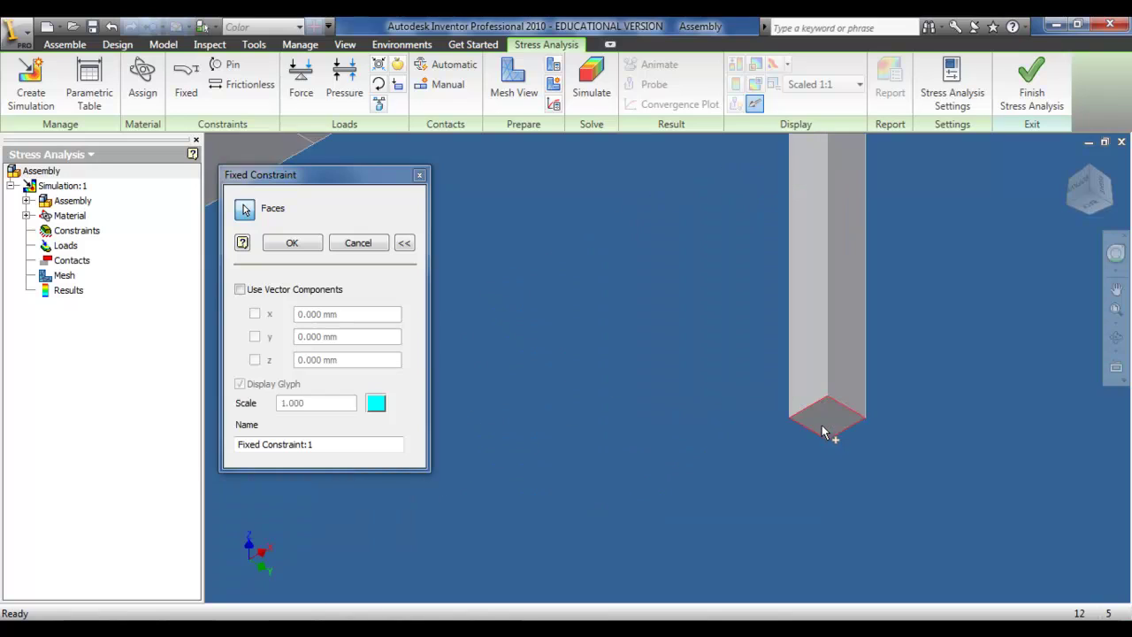
left_click(784, 421)
scroll(784, 422, "down", 5)
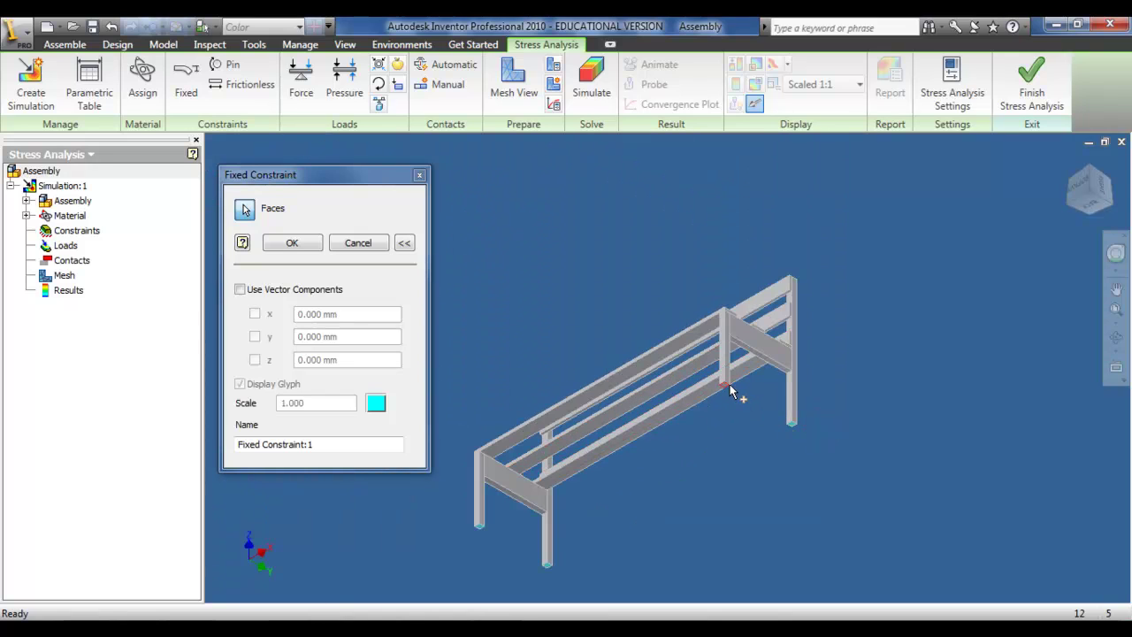
scroll(733, 392, "up", 5)
left_click(683, 372)
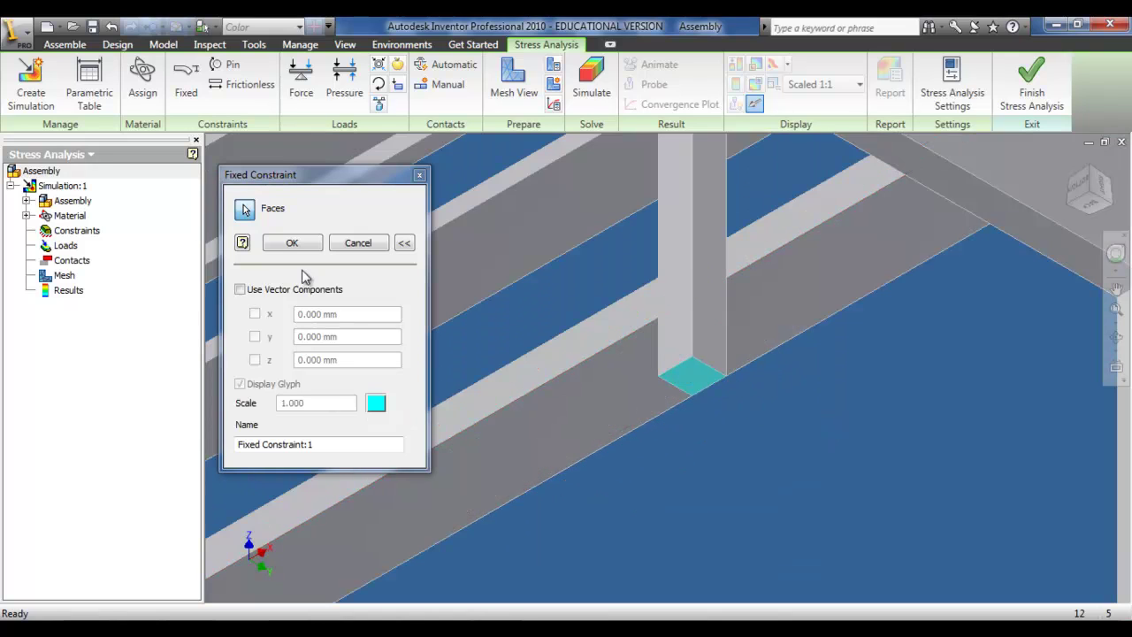
left_click(292, 244)
scroll(380, 287, "down", 5)
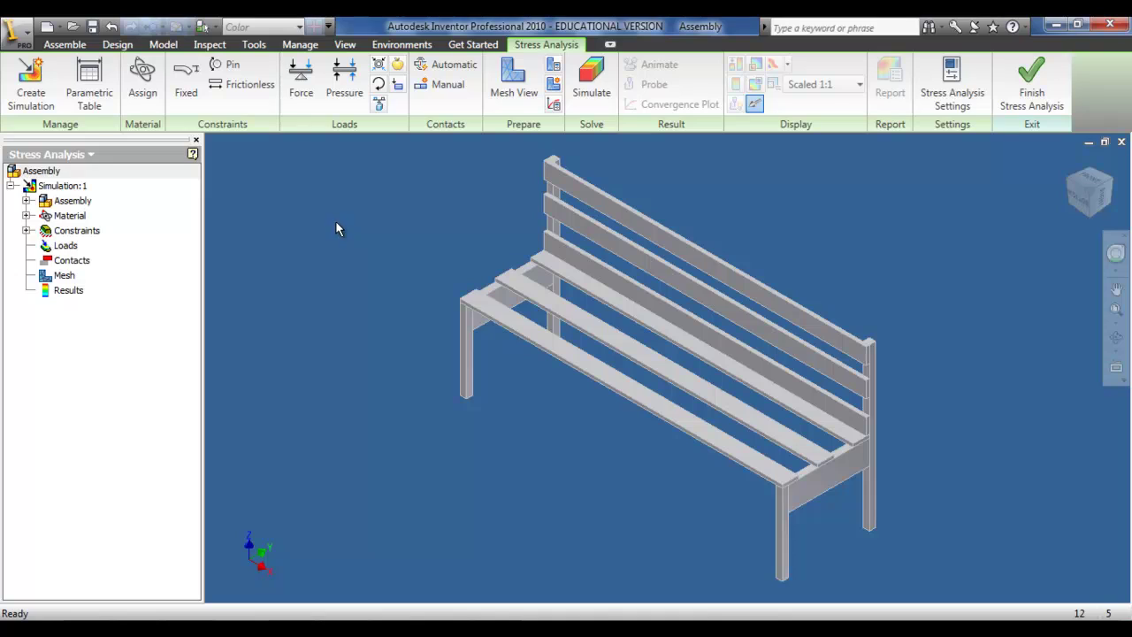
Start a force load and select the top faces of the three seat slats as its location.
left_click(303, 97)
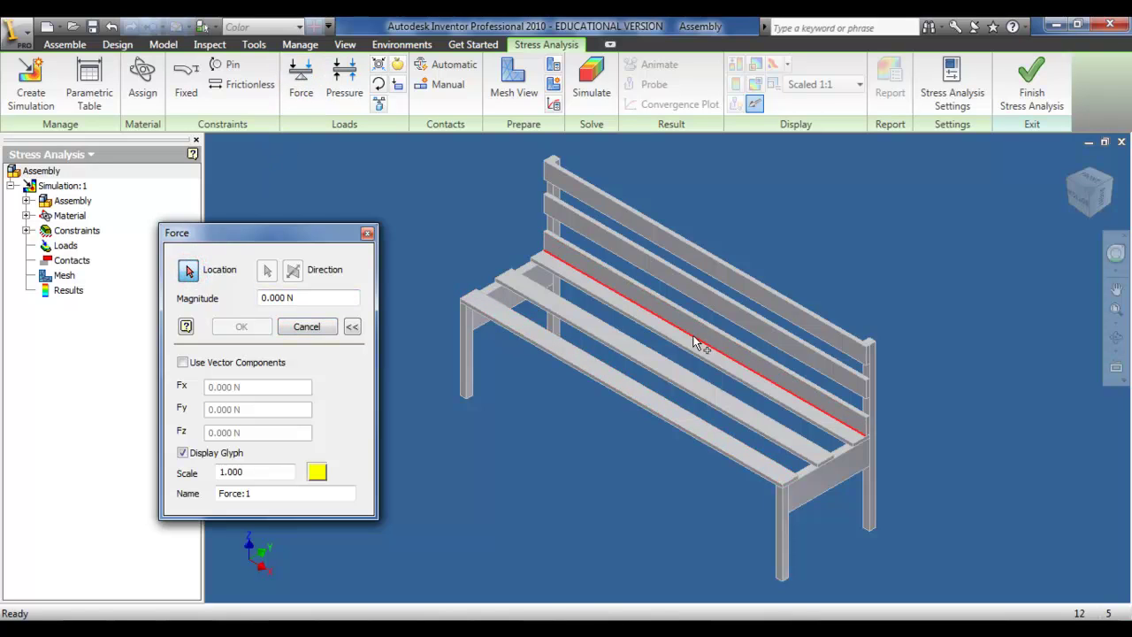
scroll(683, 345, "up", 3)
scroll(682, 340, "up", 2)
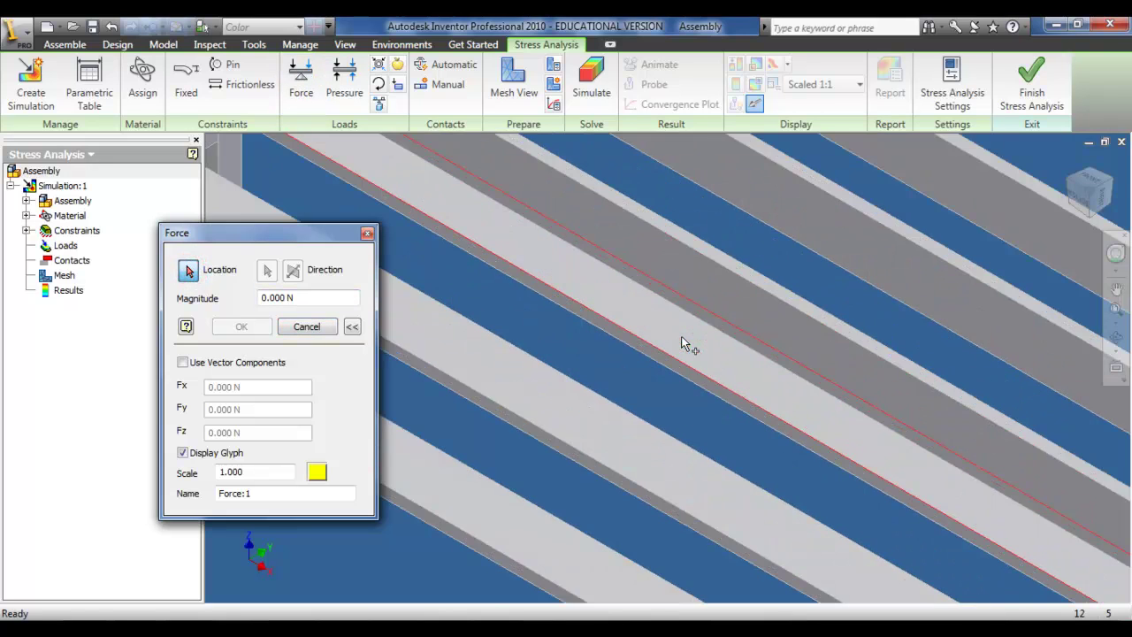
left_click(681, 341)
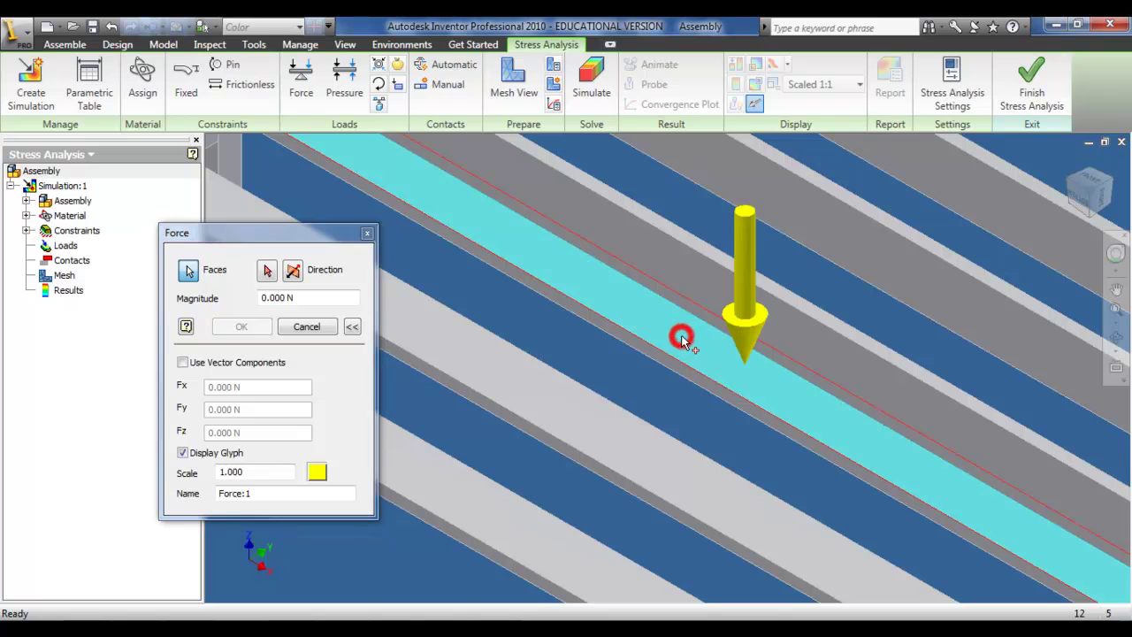
left_click(635, 469)
left_click(513, 536)
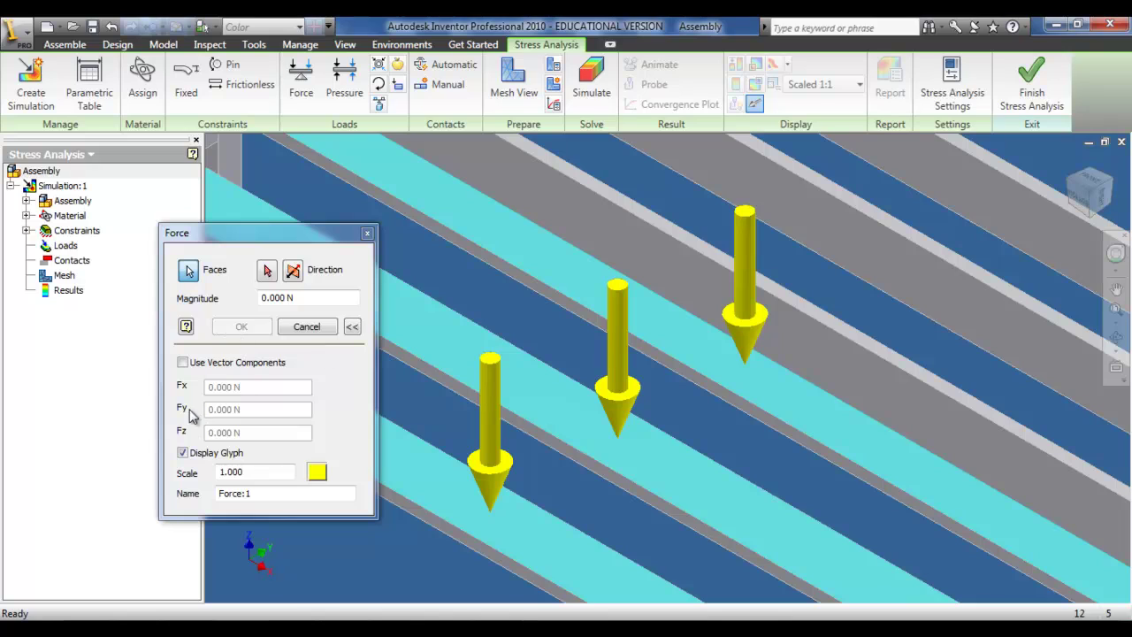
Define the seat force by vector components with Fz set to -2500 N and apply it.
left_click(183, 362)
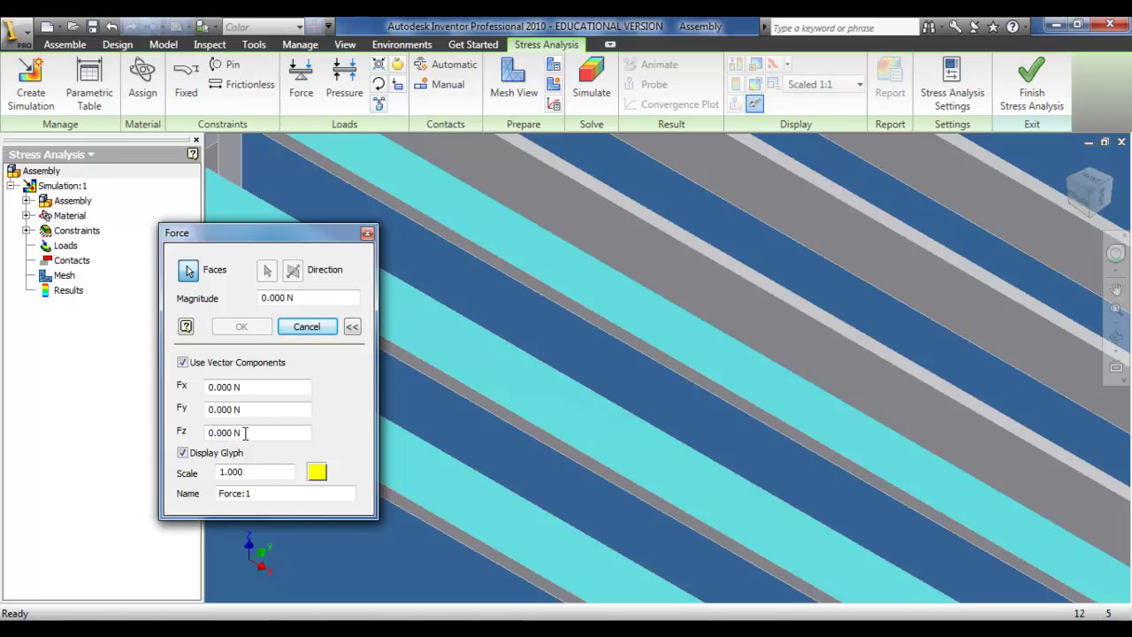
left_click(245, 433)
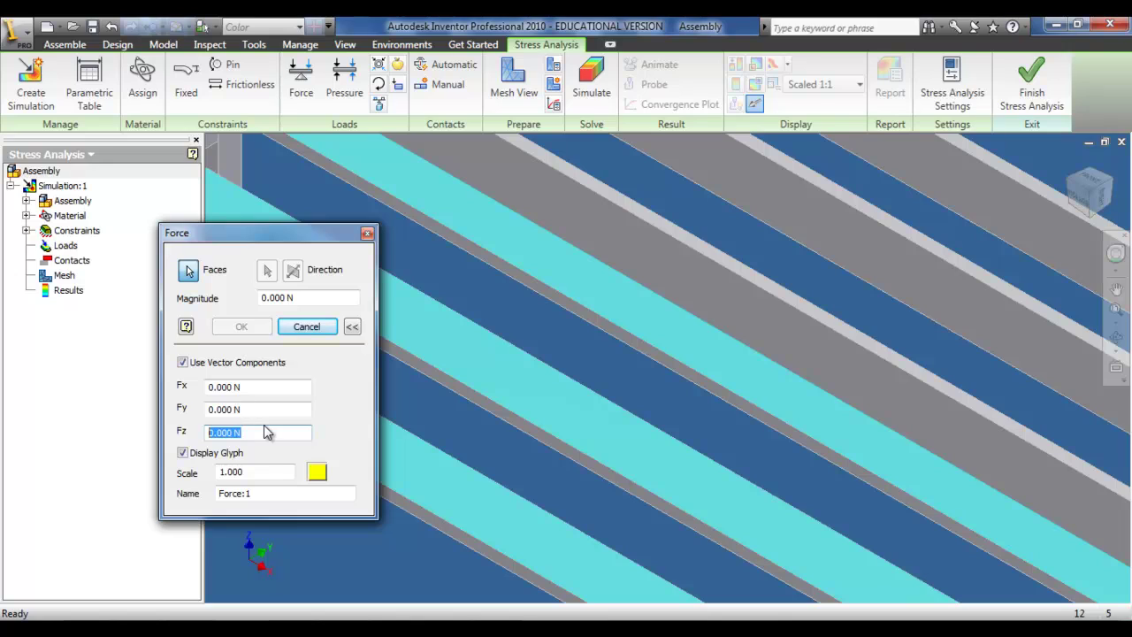
type("2500")
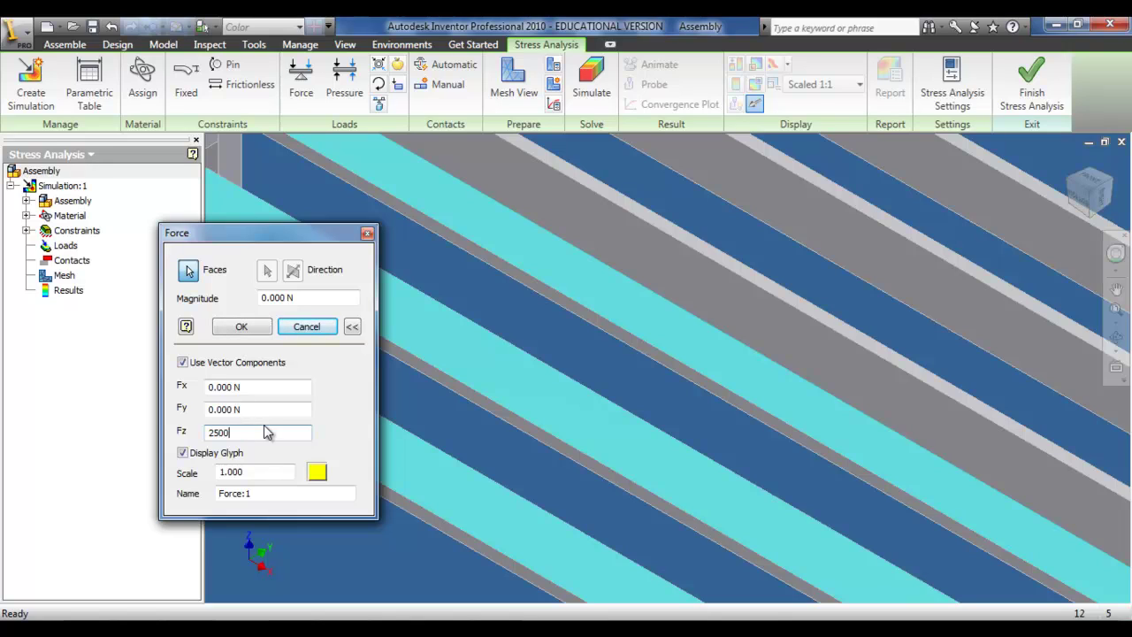
left_click(211, 432)
type("-")
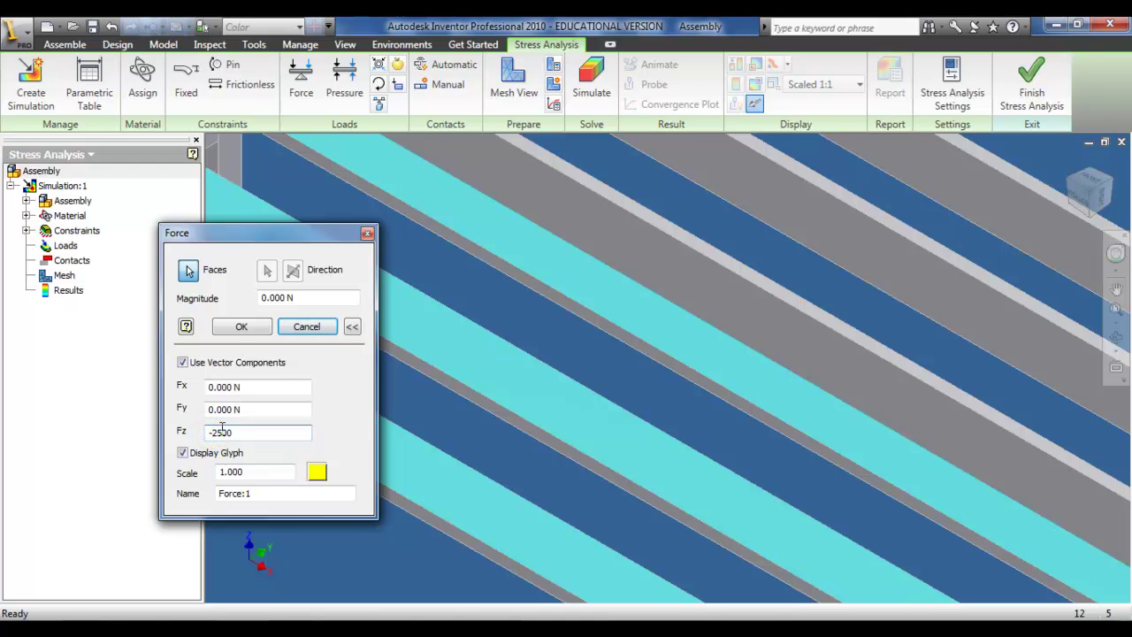
left_click(239, 332)
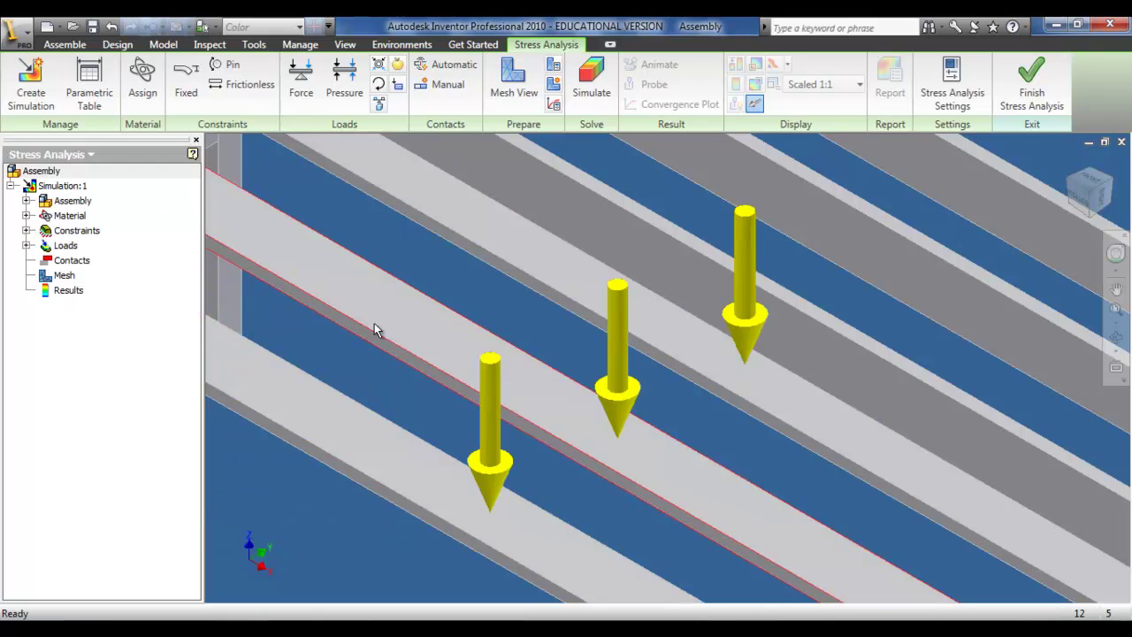
Apply a second force of 250 N to the front faces of the three backrest slats.
scroll(374, 326, "up", 5)
key("F2")
left_click_drag(380, 324, 521, 337)
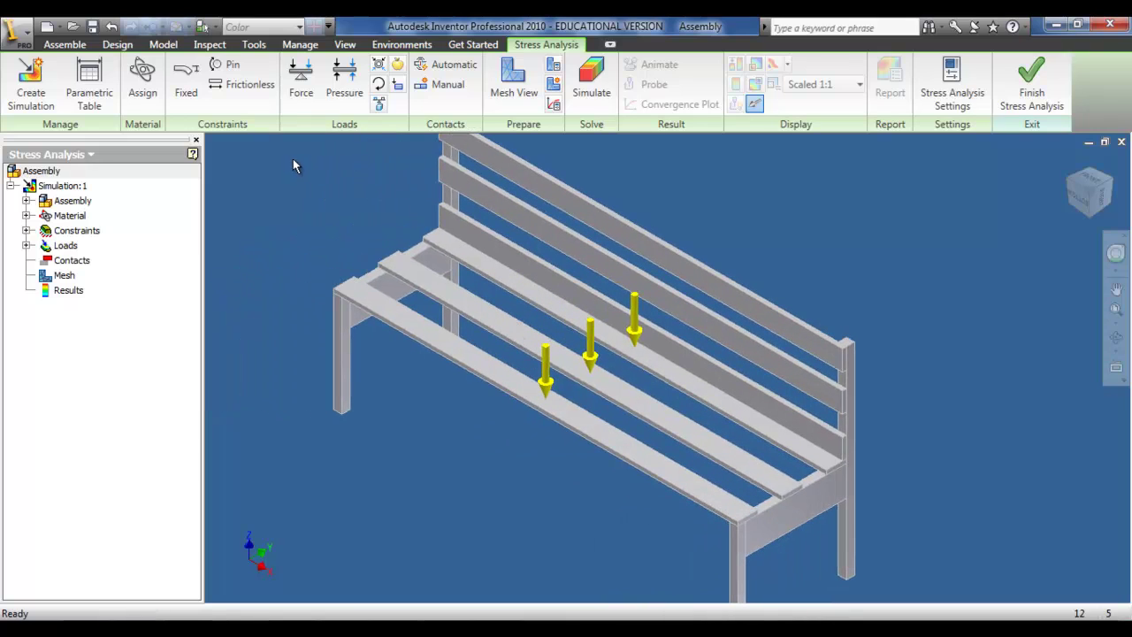
left_click(301, 84)
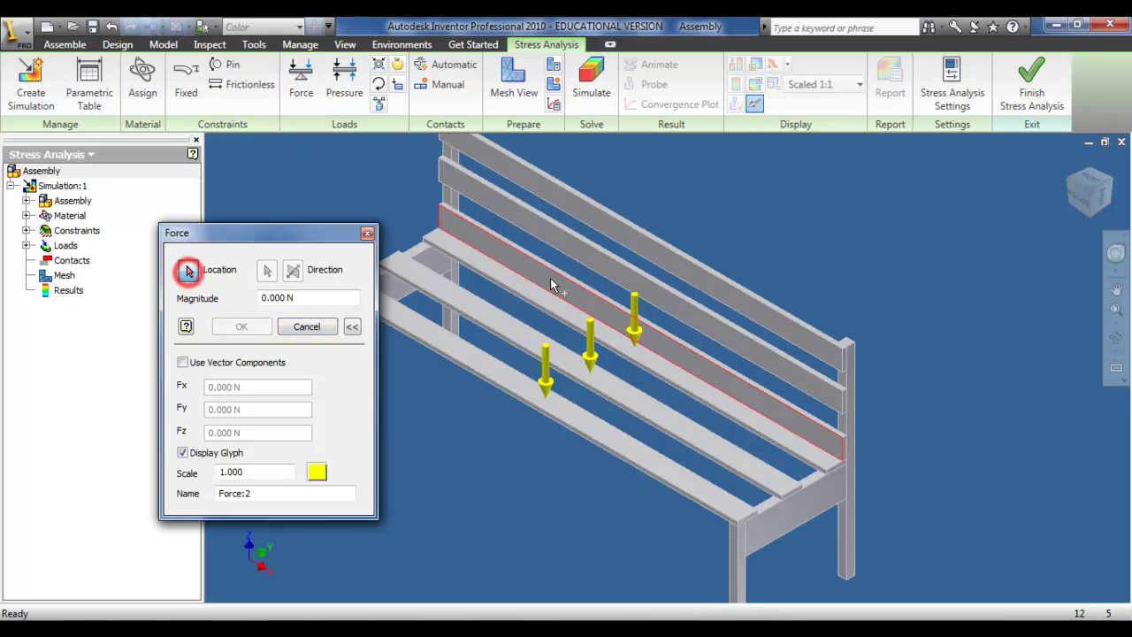
left_click(573, 297)
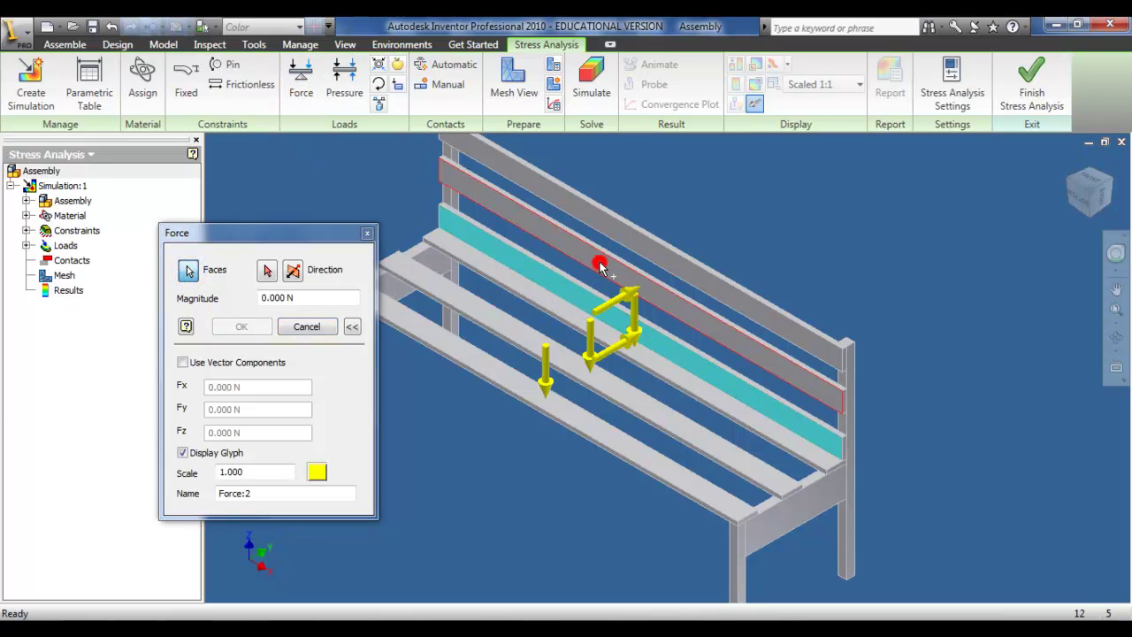
left_click(600, 261)
left_click(612, 228)
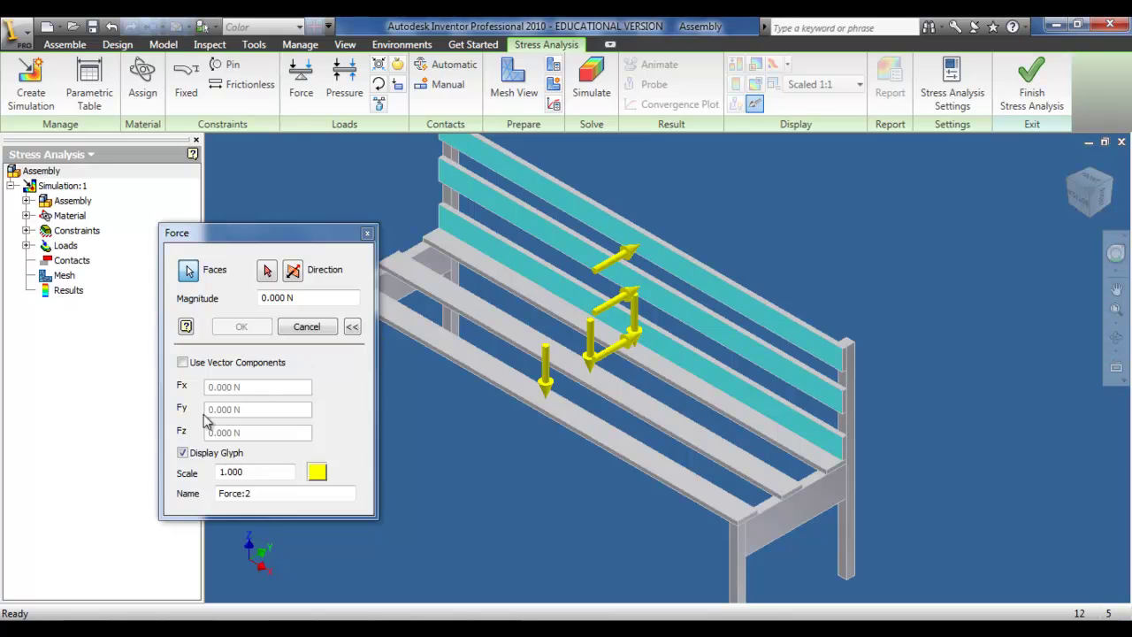
left_click(304, 299)
type("250")
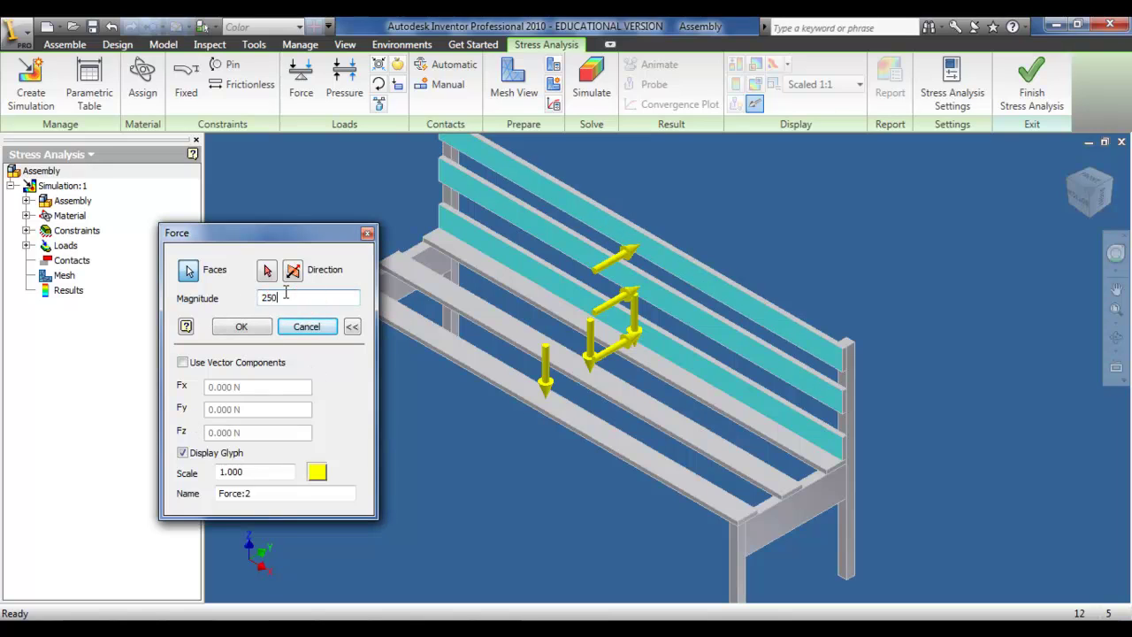
left_click(265, 326)
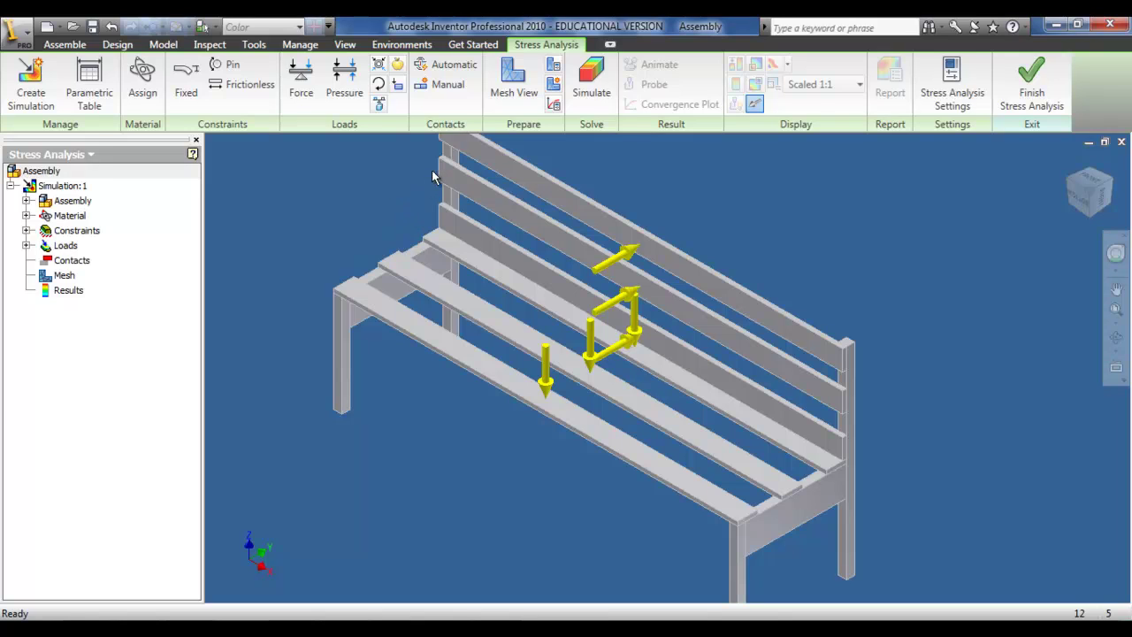
Generate automatic contacts for the bench assembly, and create and view its mesh.
left_click(435, 86)
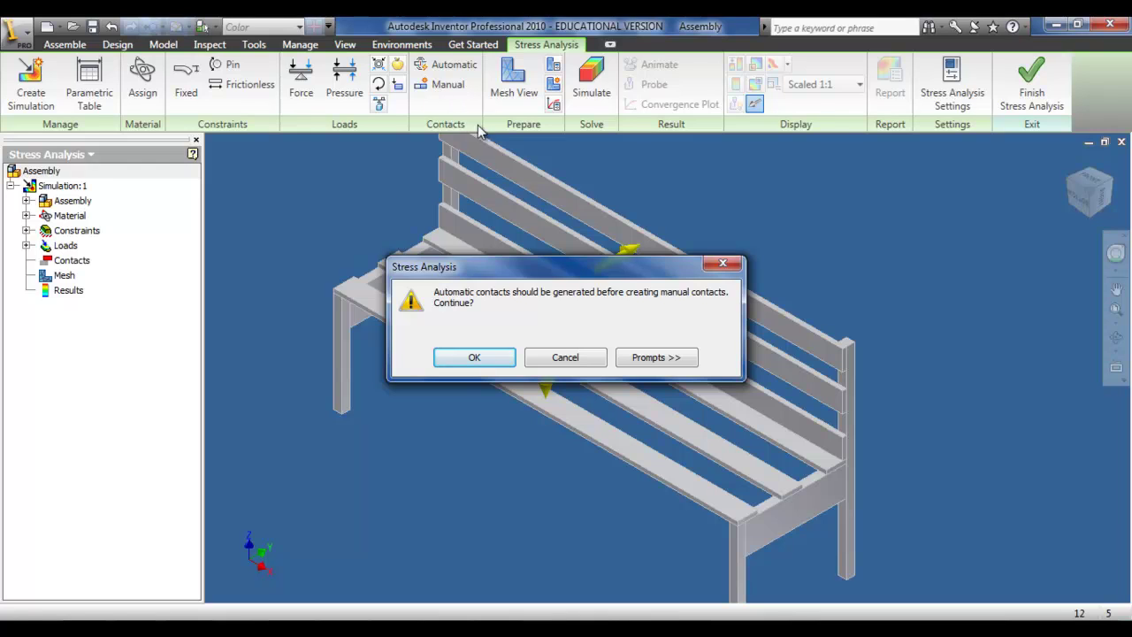
left_click(714, 260)
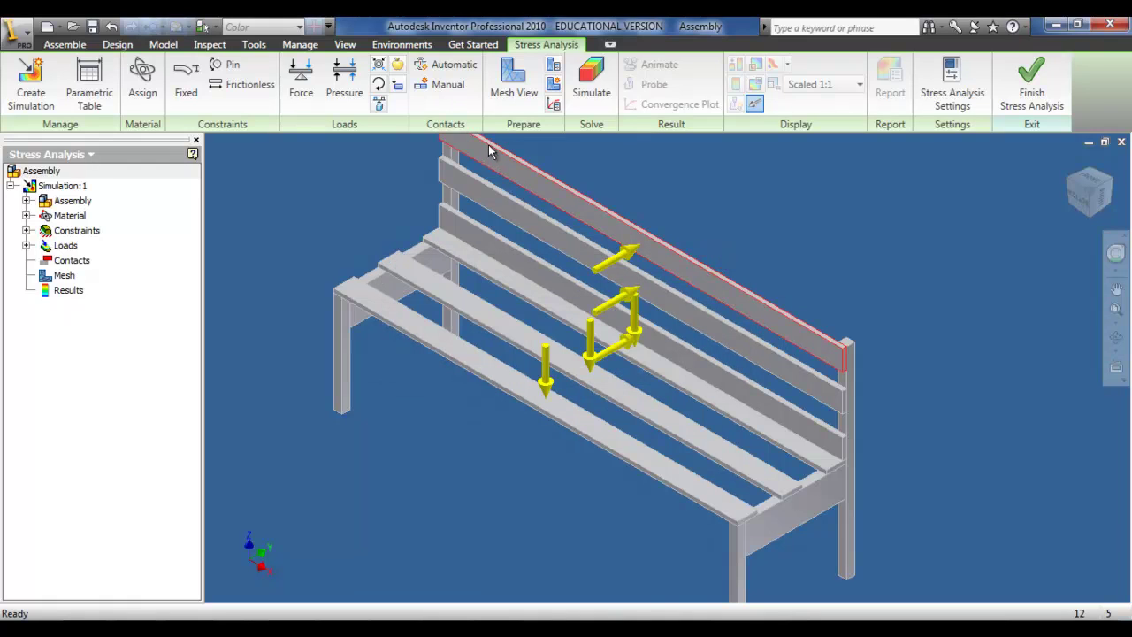
left_click(447, 64)
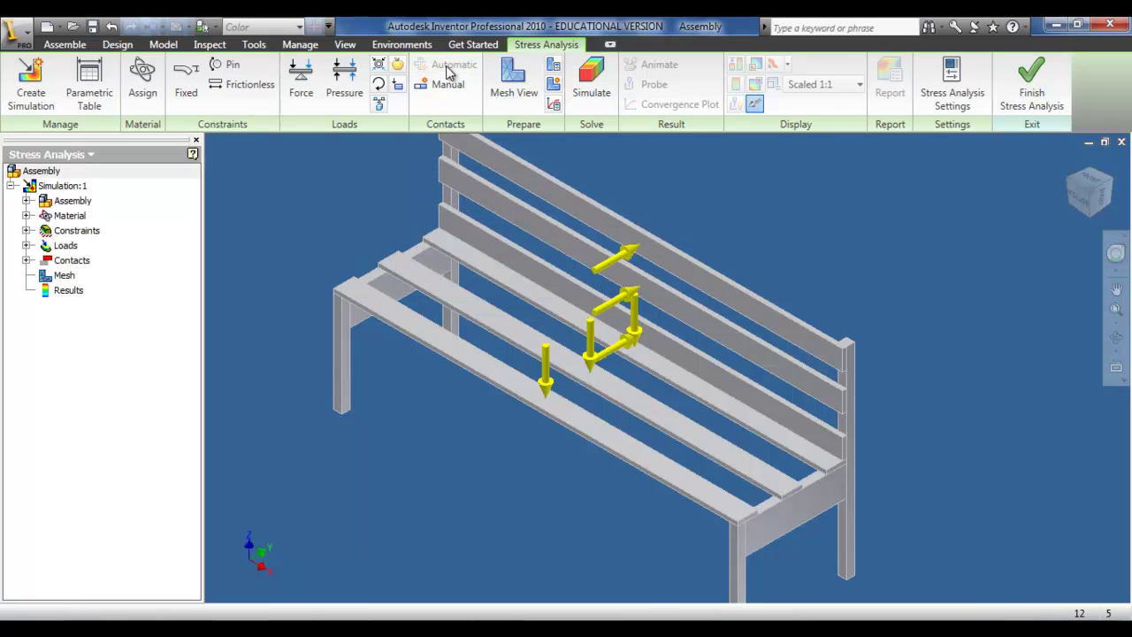
left_click(509, 78)
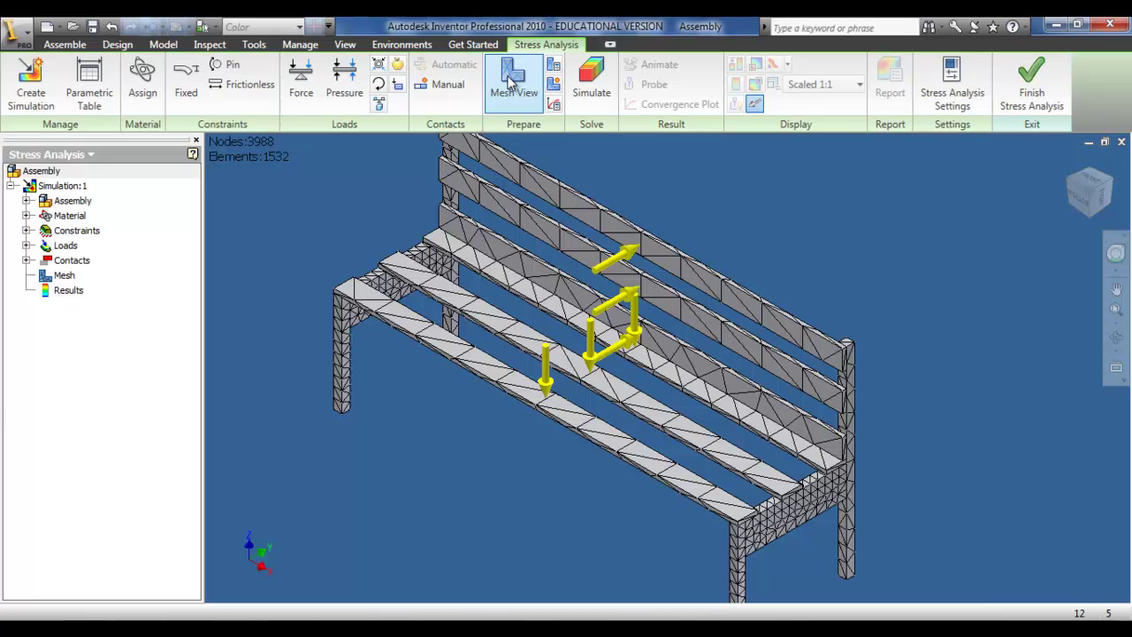
left_click(511, 81)
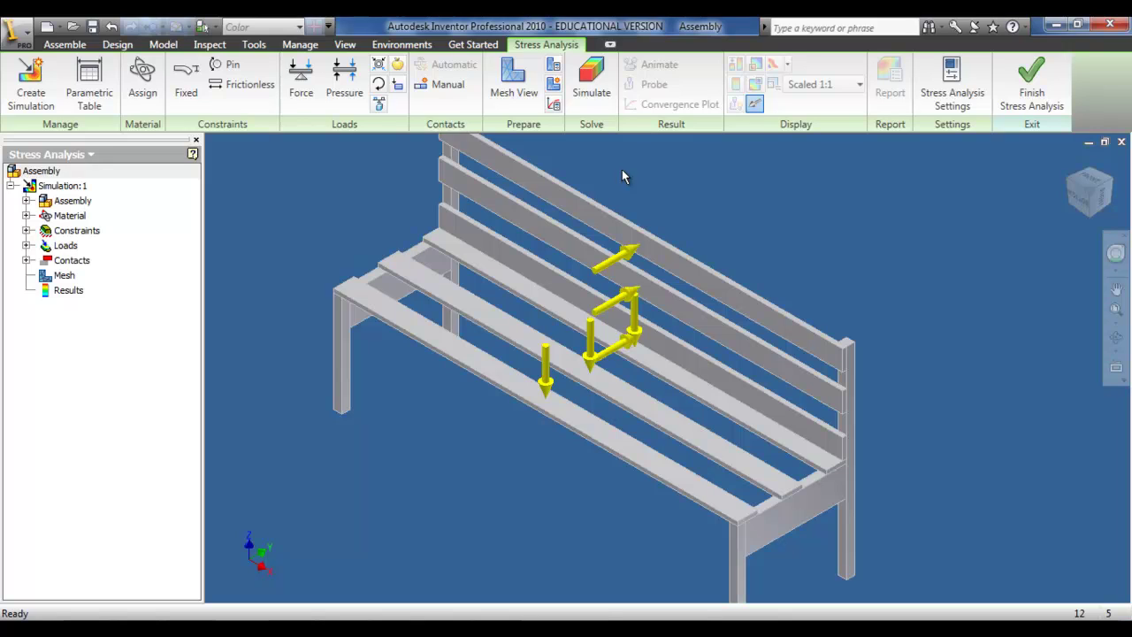
Run the bench's stress simulation and expand the run dialog to show its warnings area.
left_click(591, 97)
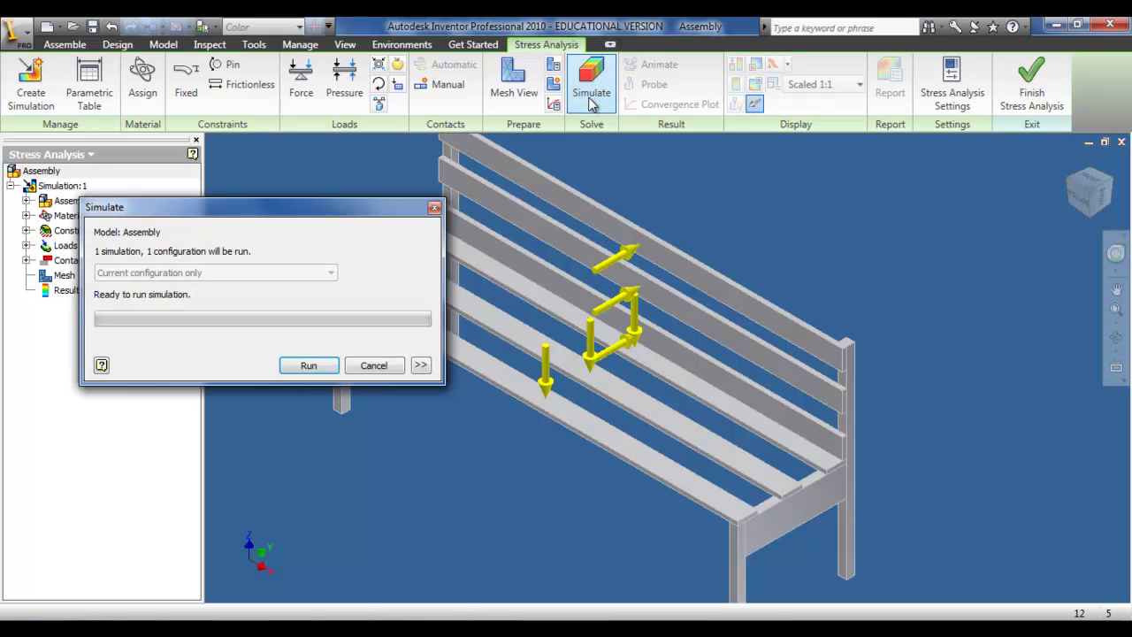
left_click(299, 375)
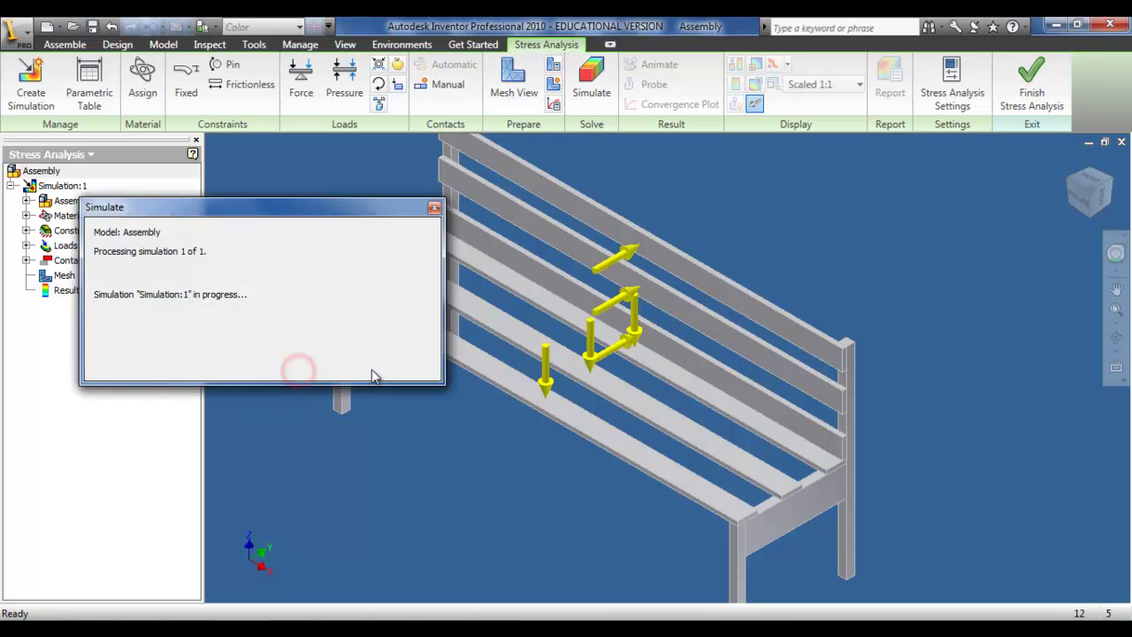
left_click(419, 368)
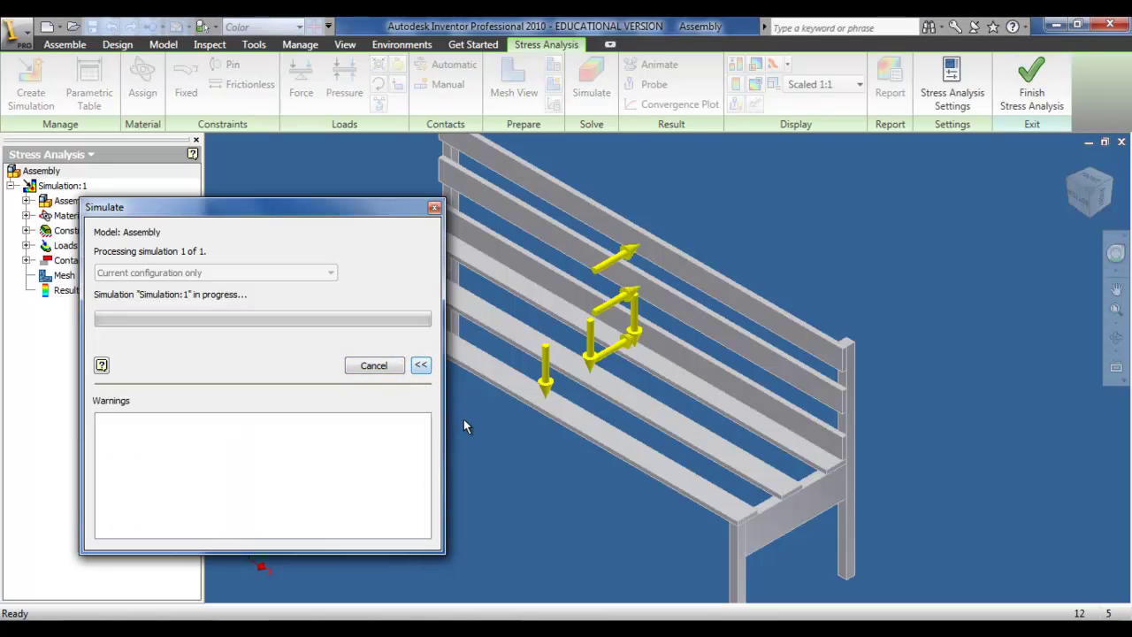
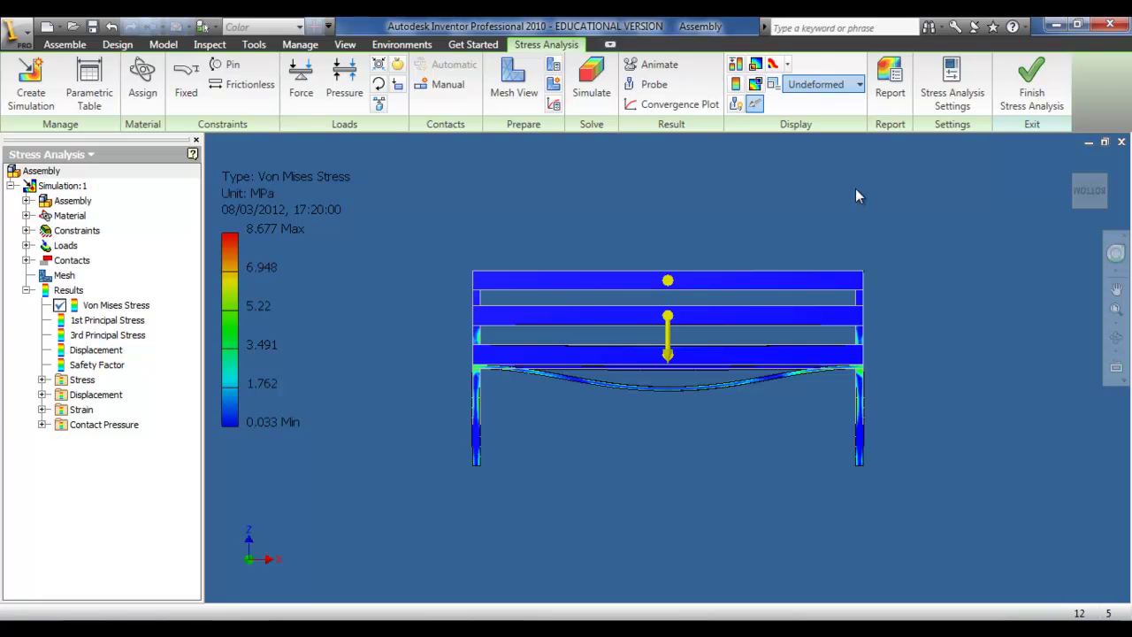
Examine the deformed bench from its right side with the displacement display scaled 5:1, focusing on the backrest.
key("F6")
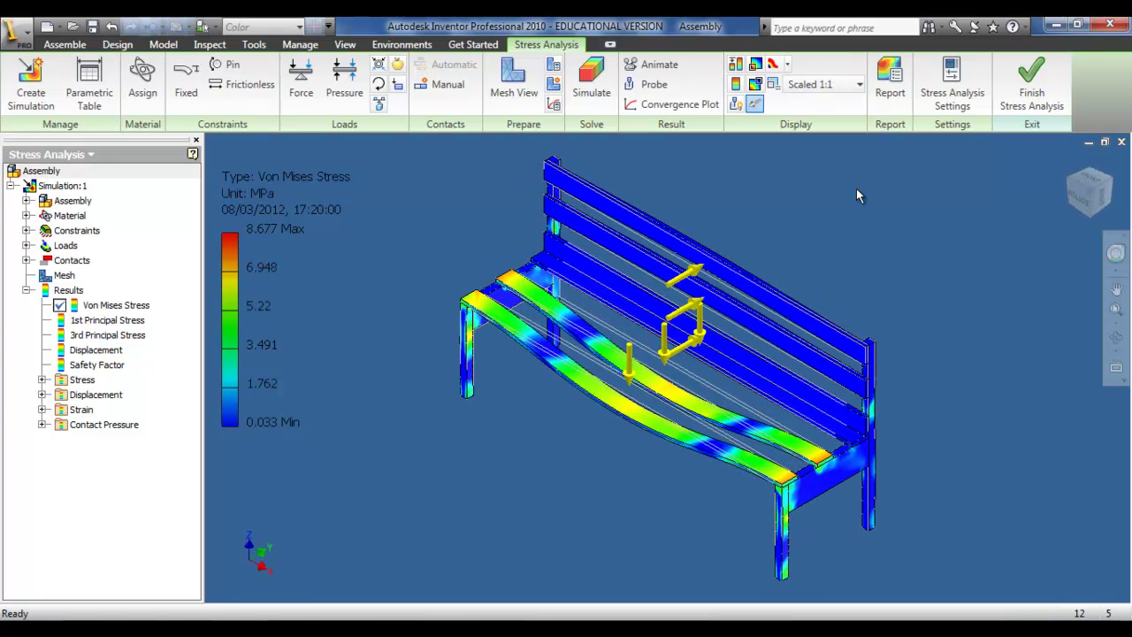
left_click(1101, 202)
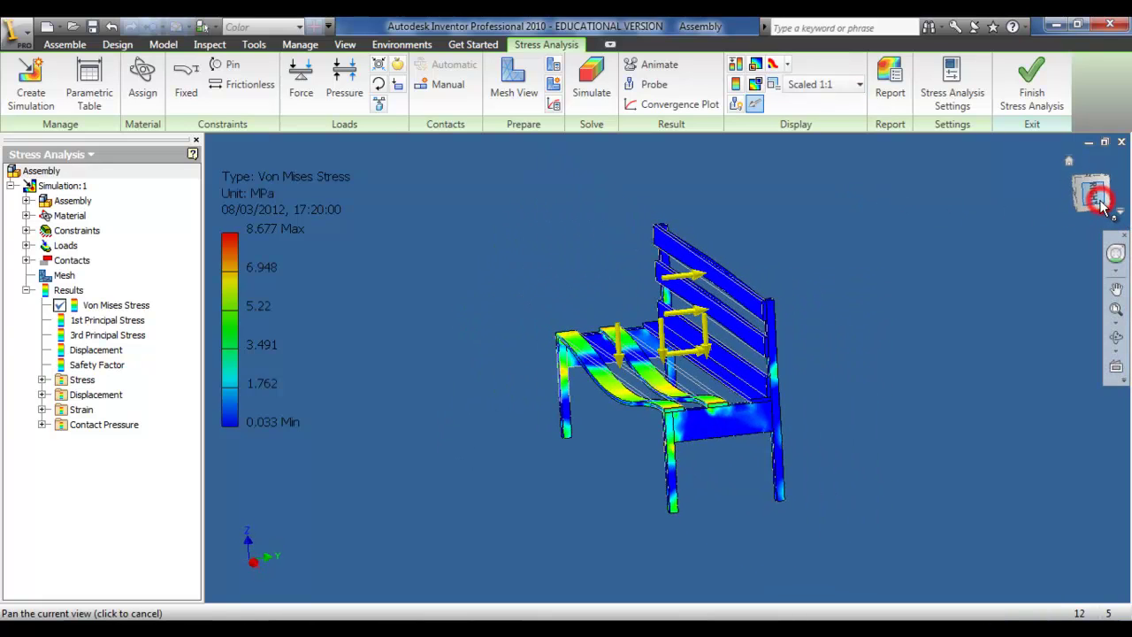
left_click(814, 83)
left_click(802, 195)
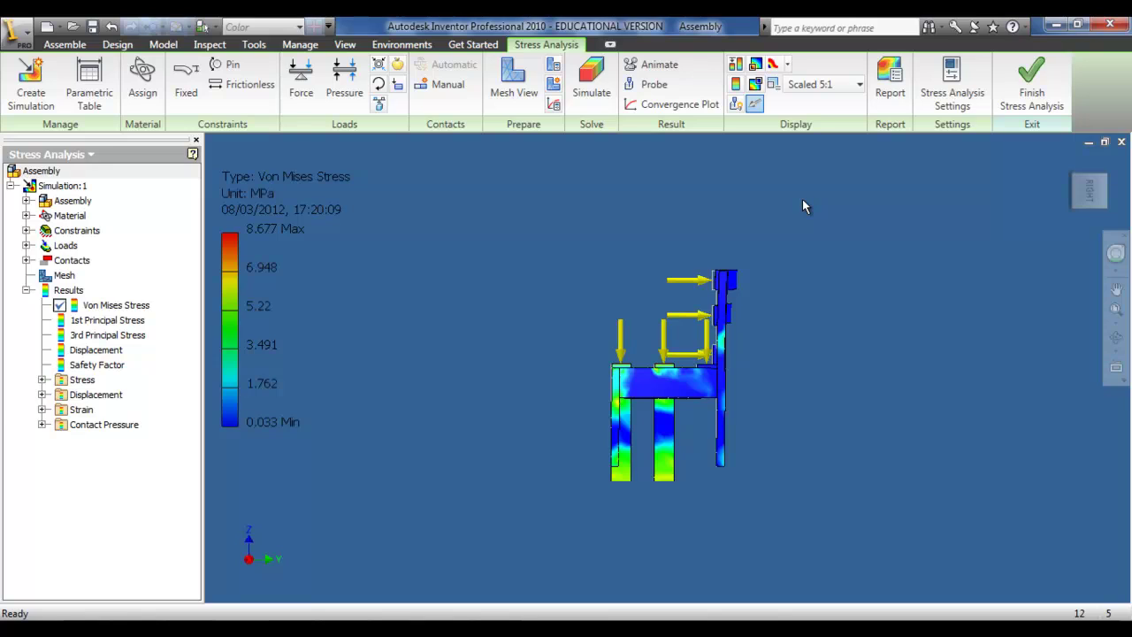
scroll(747, 277, "up", 5)
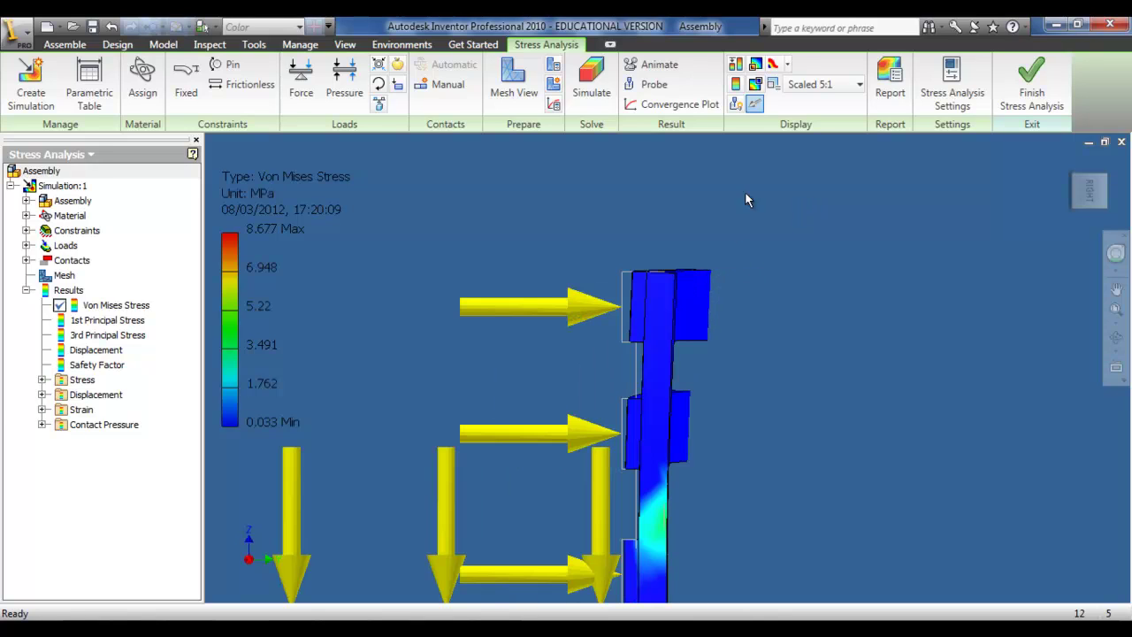
Reset the displacement display scale to 1:1 and return the bench to its home view.
left_click(801, 83)
left_click(808, 155)
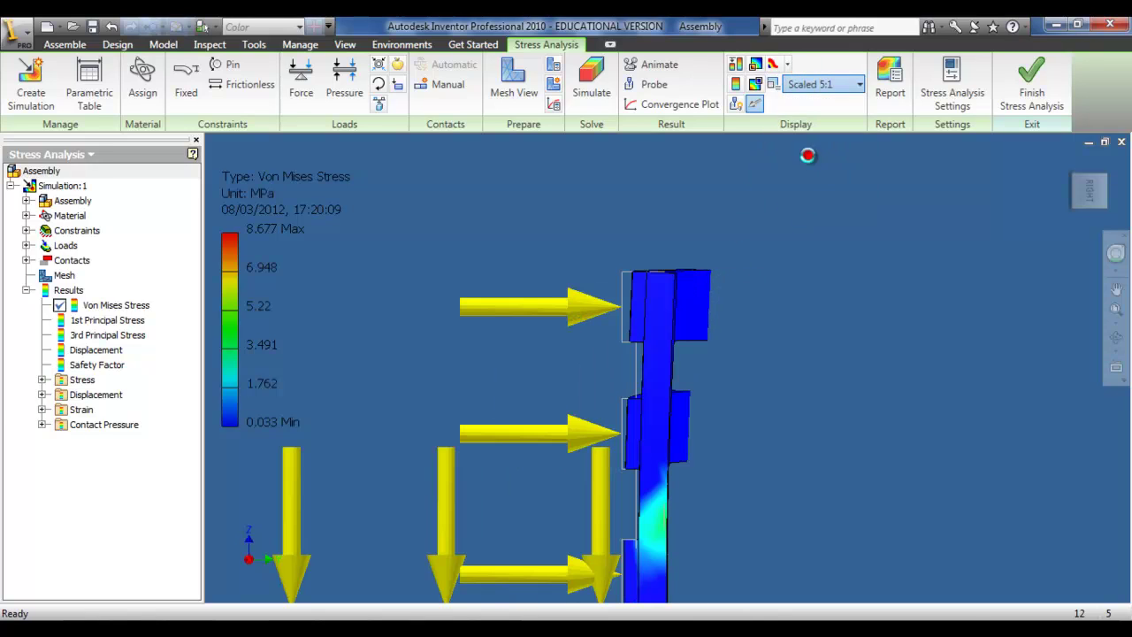
key("F6")
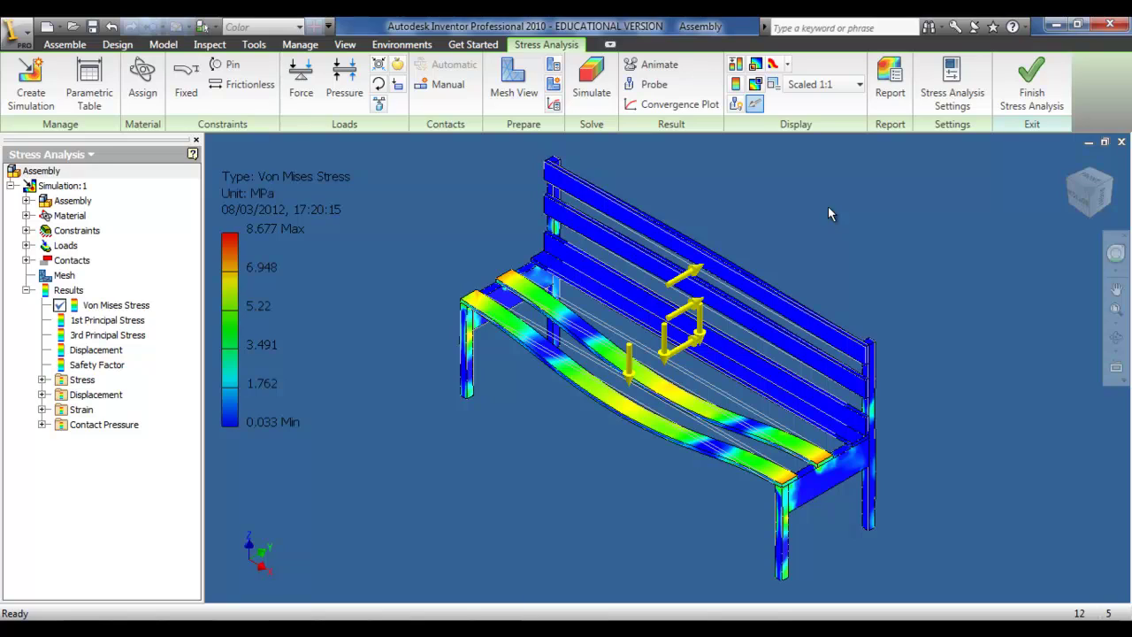
Generate a complete stress analysis report with 640 x 480 images, named Assembly Stress Analysis Report 08_03_2012.html, in the assembly's current path.
left_click(889, 99)
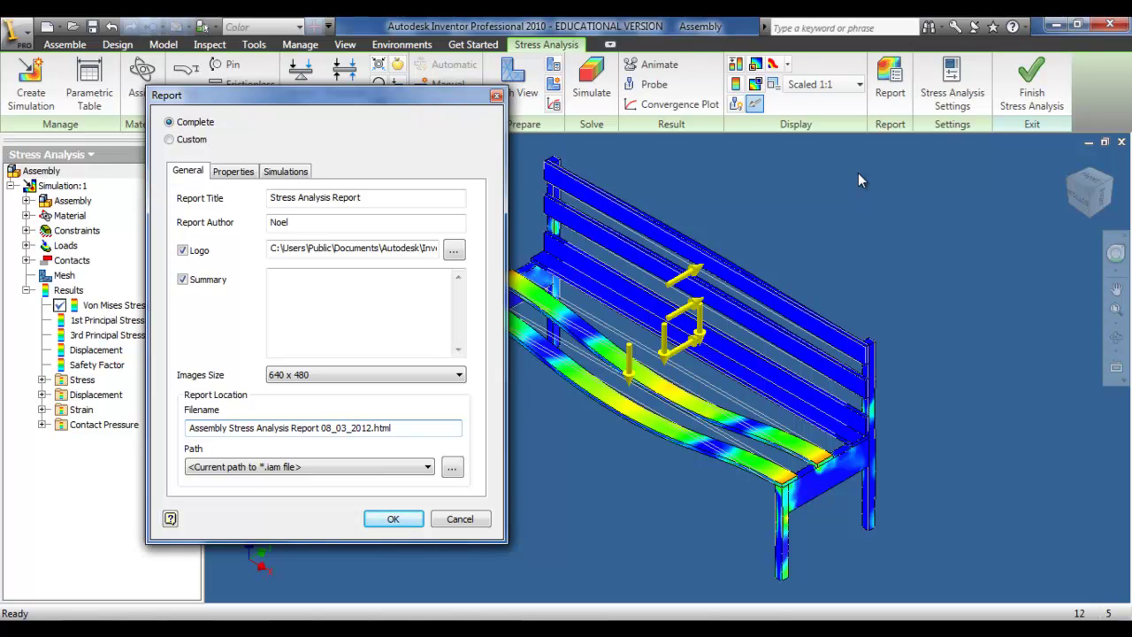
left_click(284, 170)
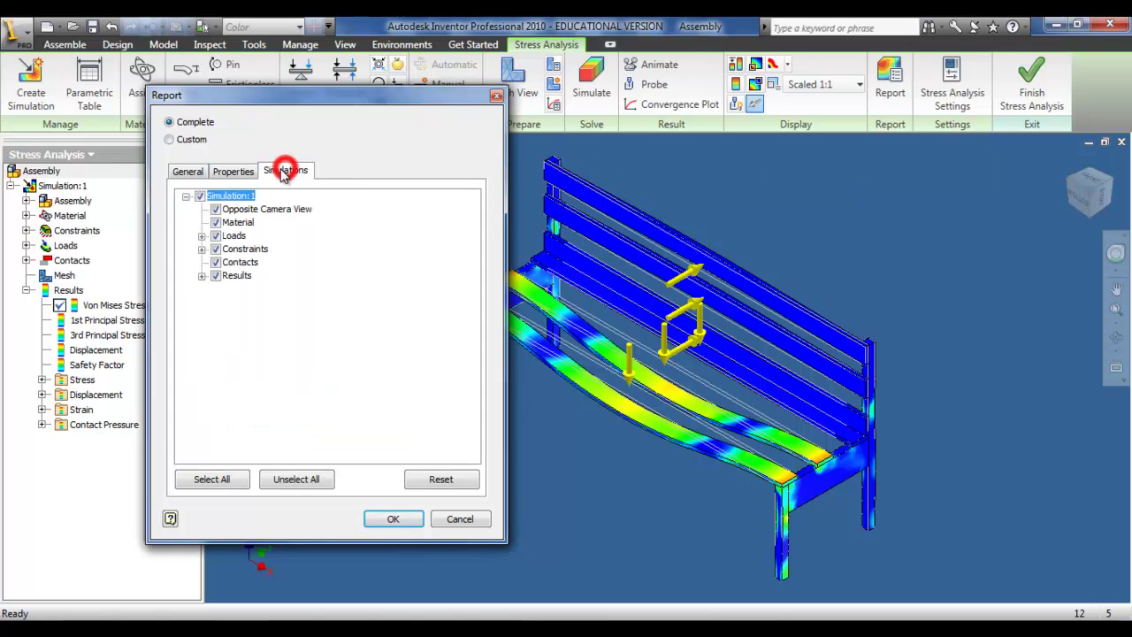
left_click(234, 171)
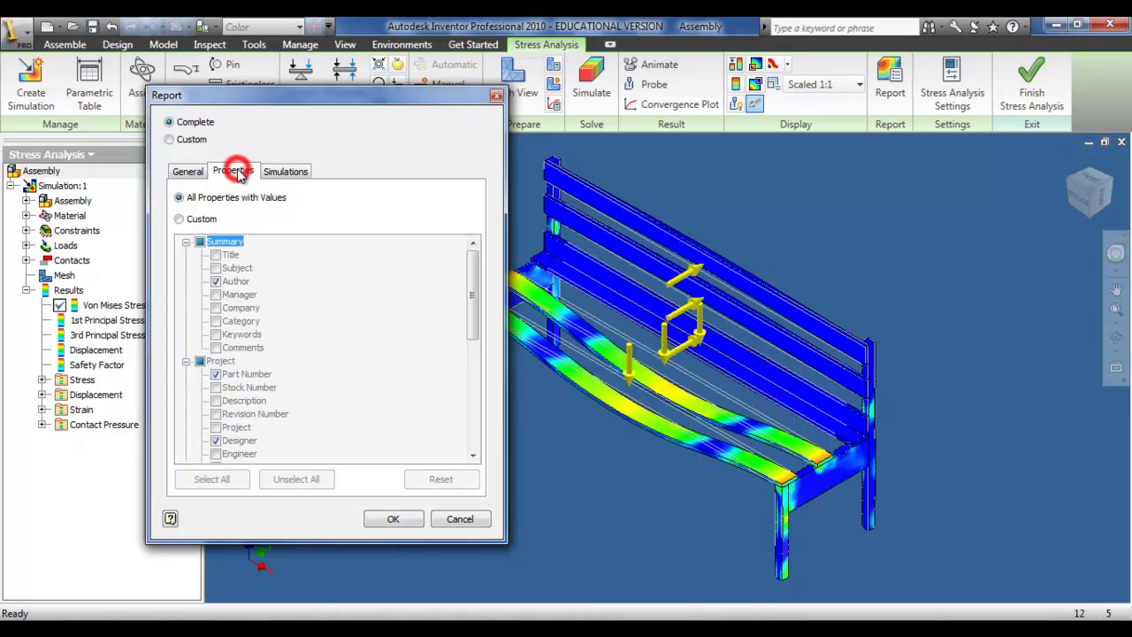
left_click(197, 171)
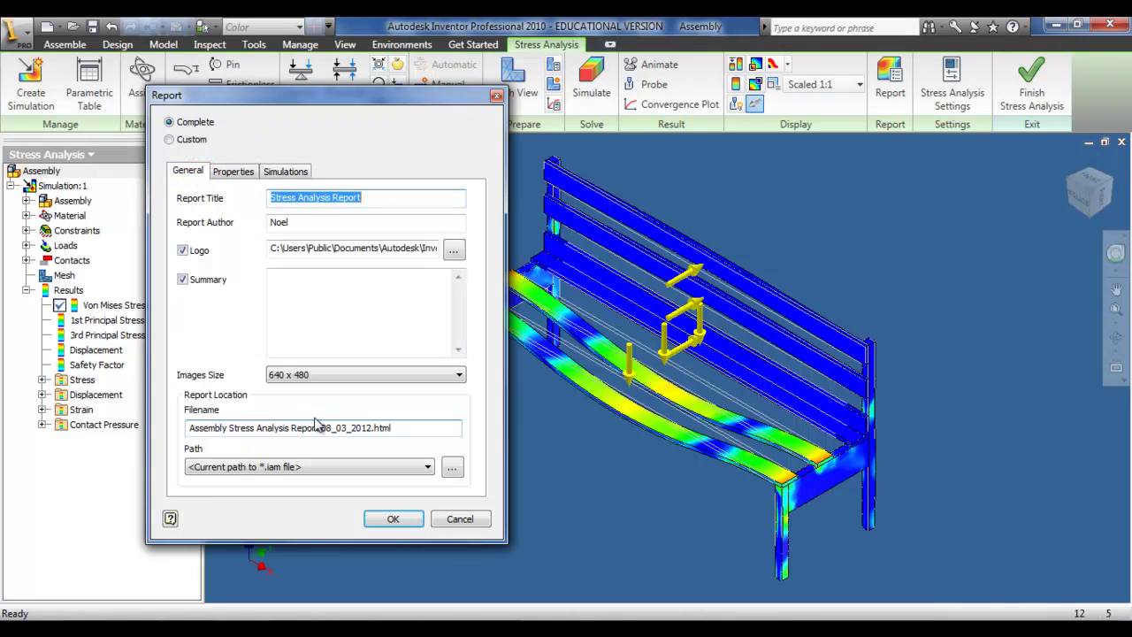
left_click(389, 519)
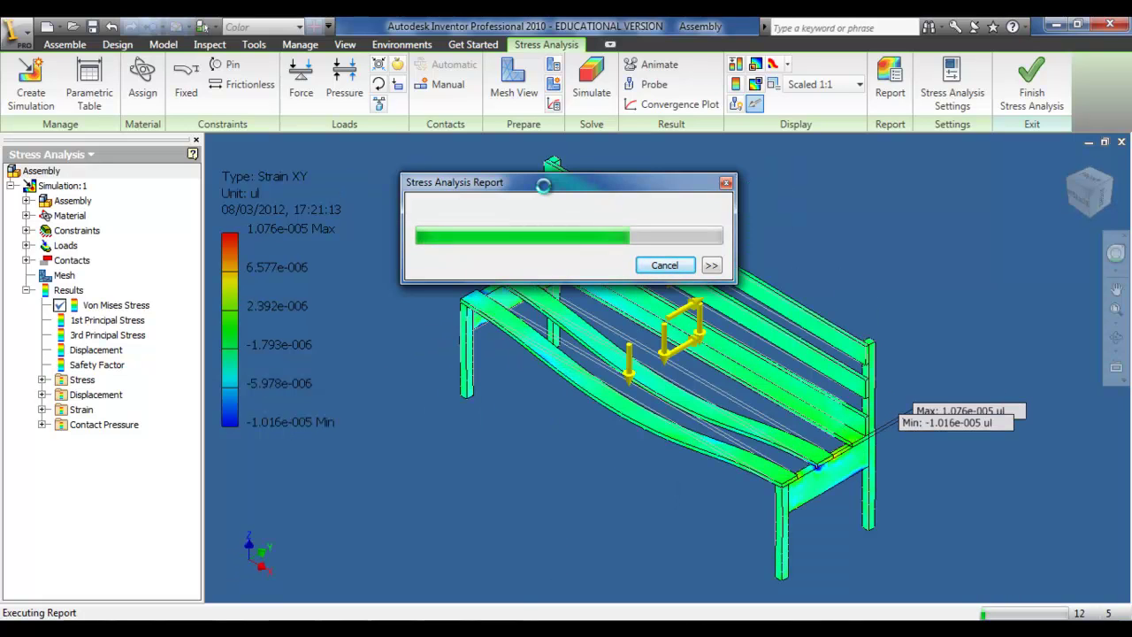
left_click(712, 267)
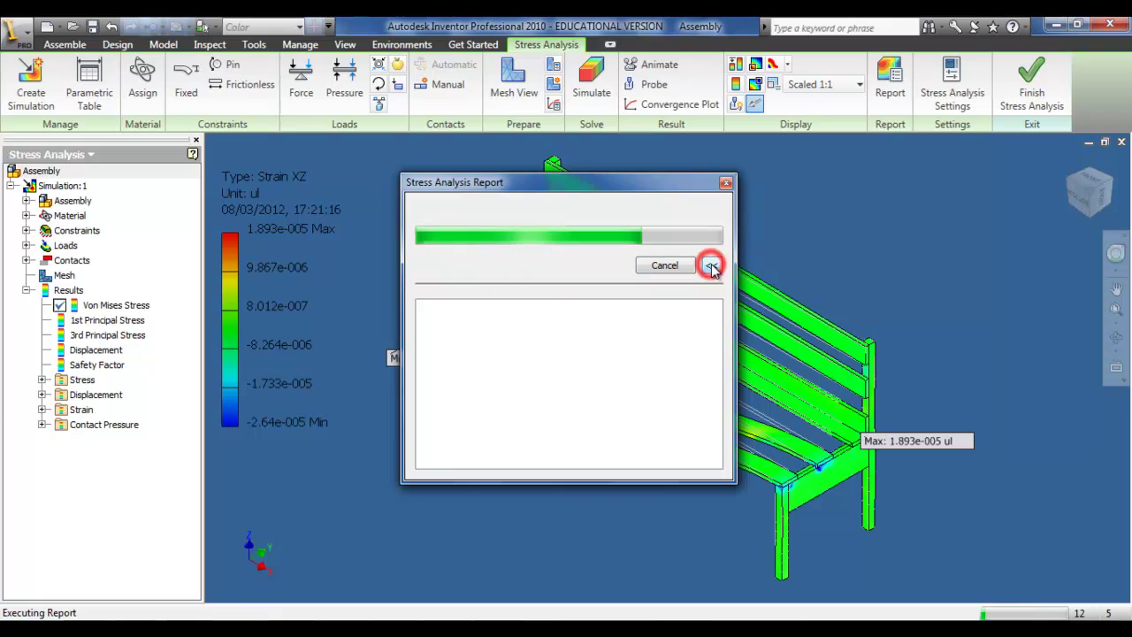
left_click(712, 265)
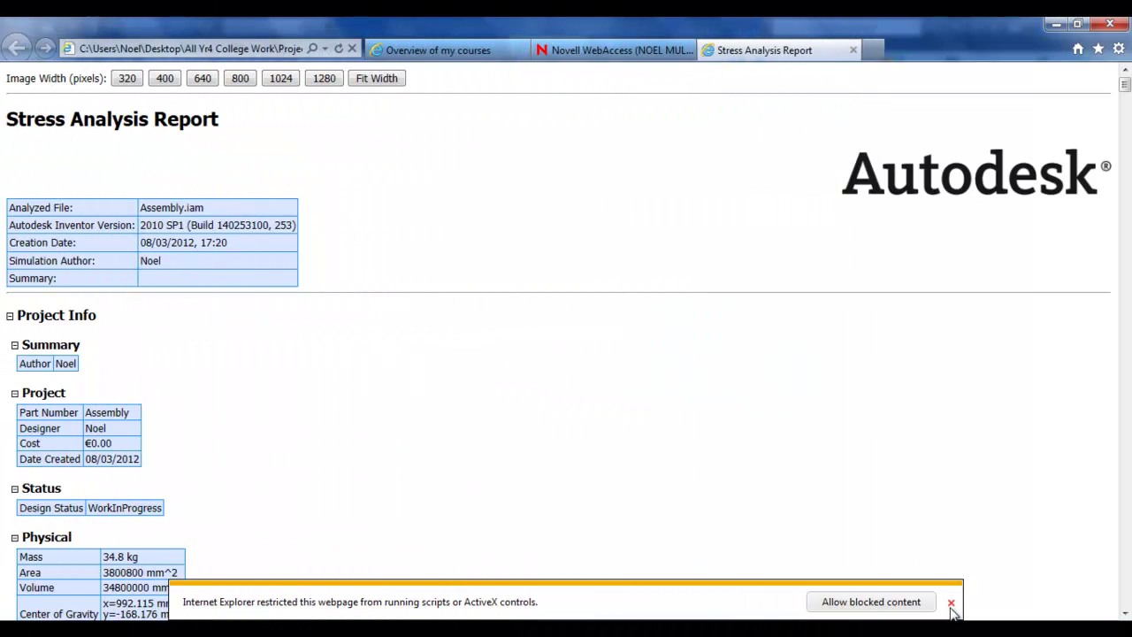
Dismiss the browser's blocked-content notice and review the report's project info, simulation settings and material tables.
left_click(951, 603)
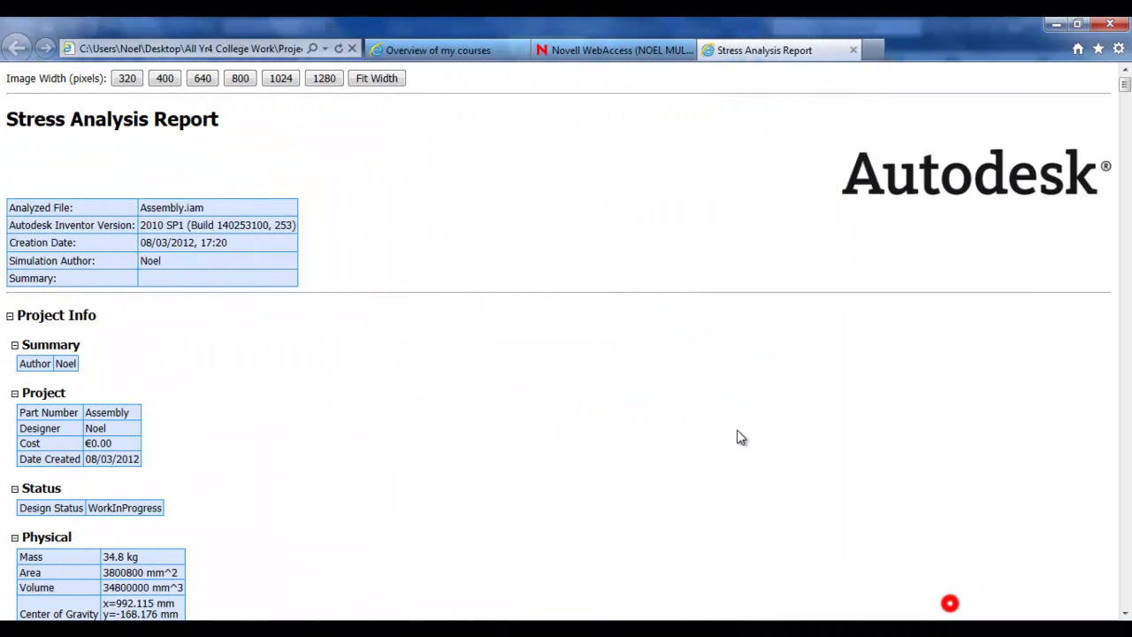
scroll(589, 366, "down", 3)
scroll(592, 366, "down", 3)
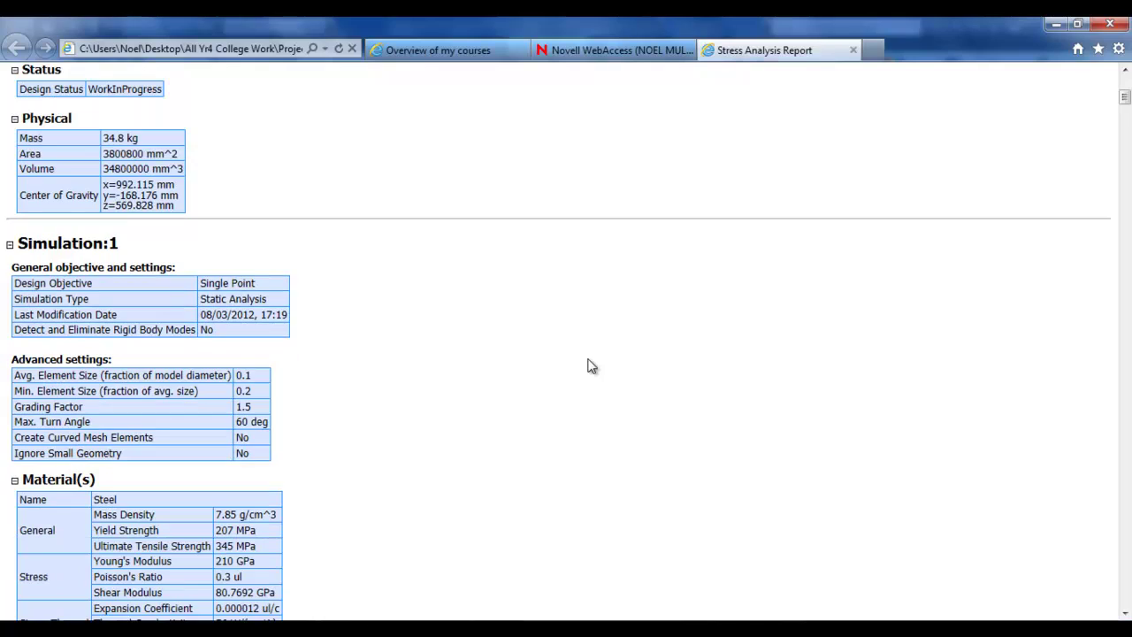
scroll(592, 366, "up", 4)
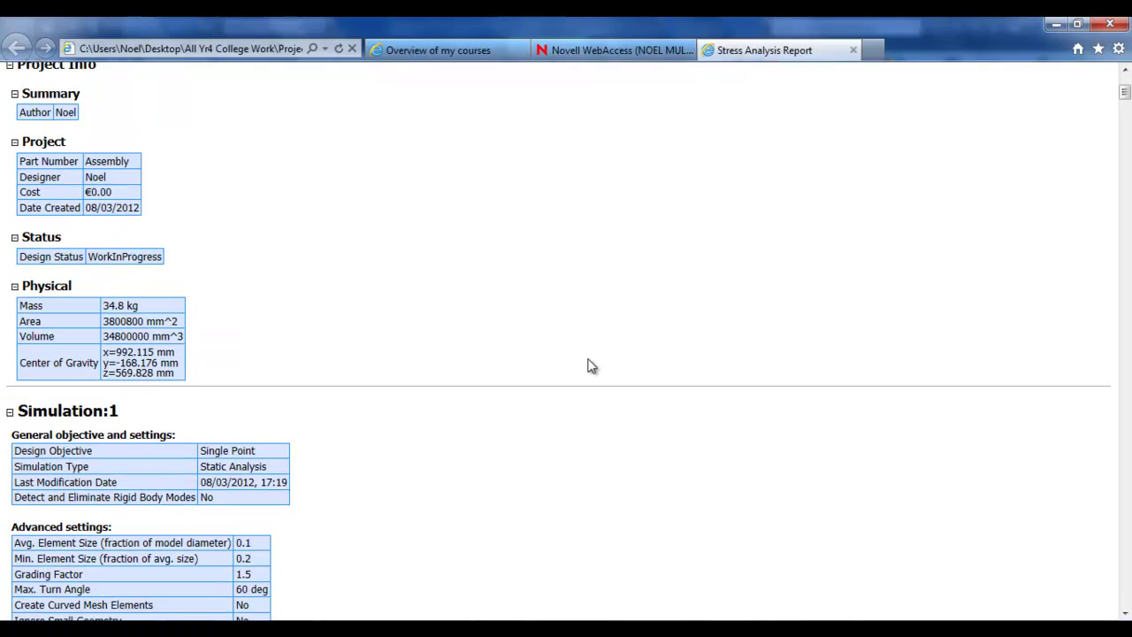
scroll(592, 366, "down", 3)
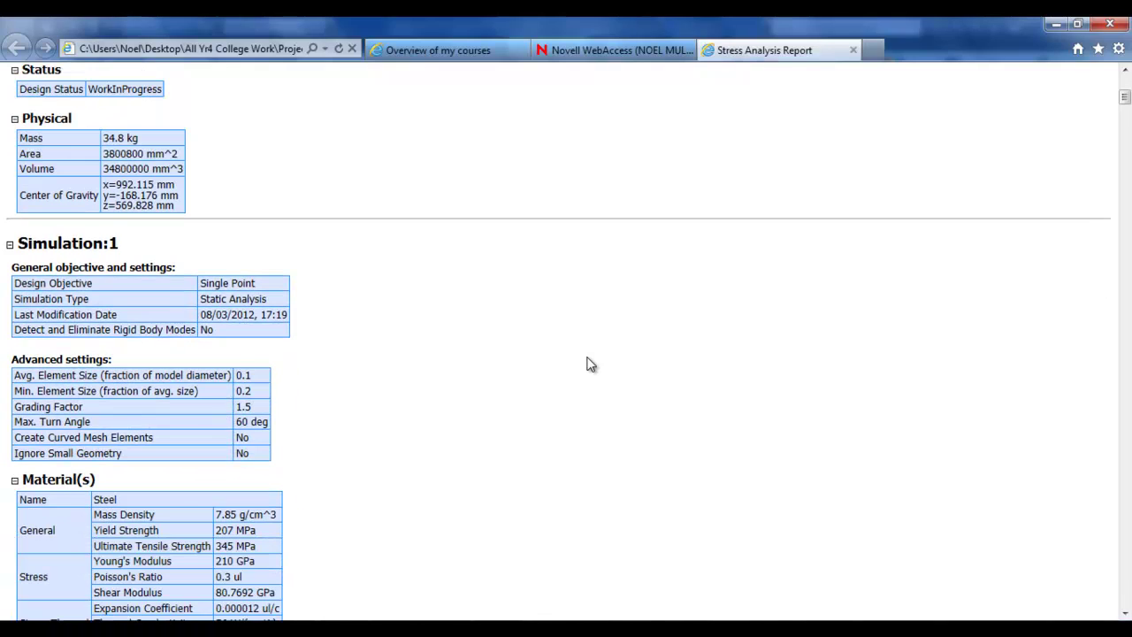
scroll(591, 365, "down", 2)
scroll(591, 365, "down", 2)
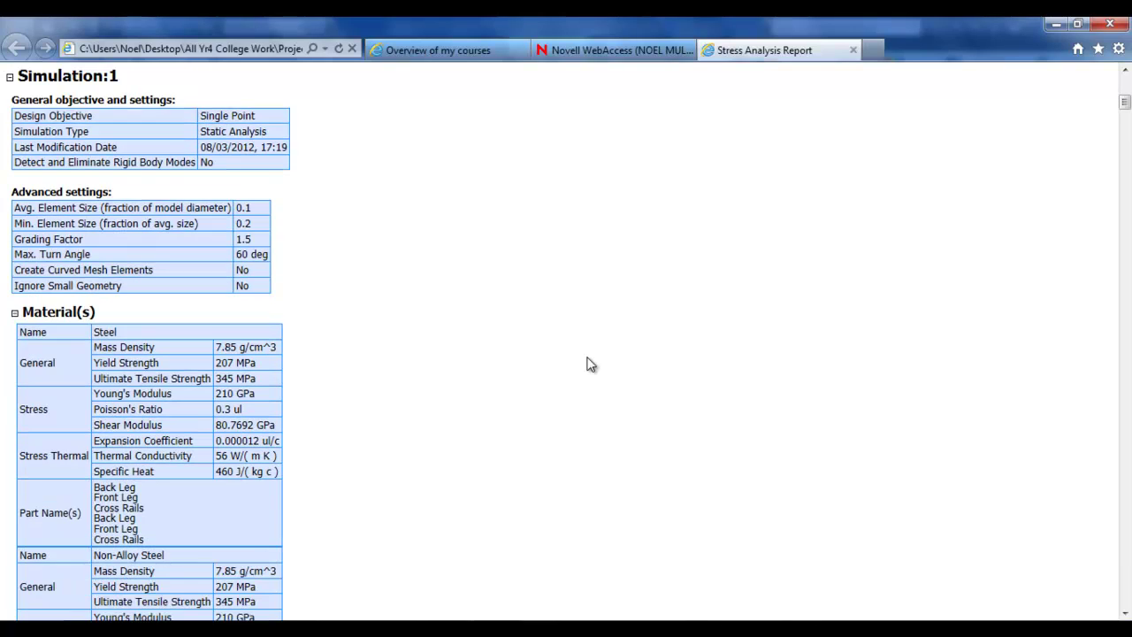
scroll(591, 365, "down", 4)
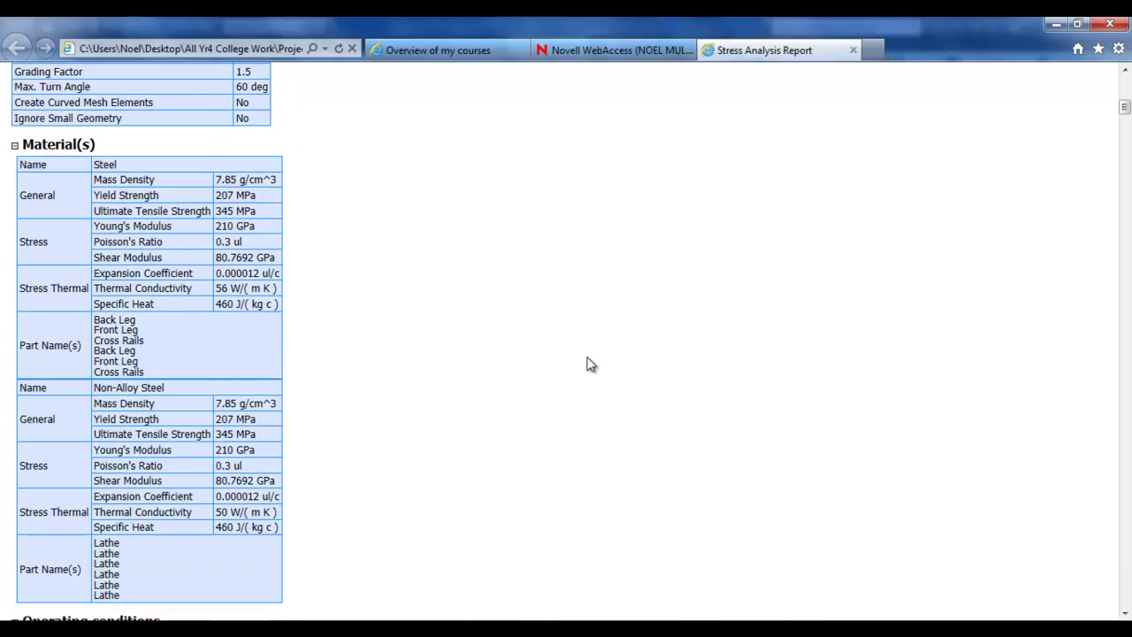
Review the report's operating conditions for the forces and fixed constraint, plus the reaction force and result summary tables.
scroll(591, 365, "down", 8)
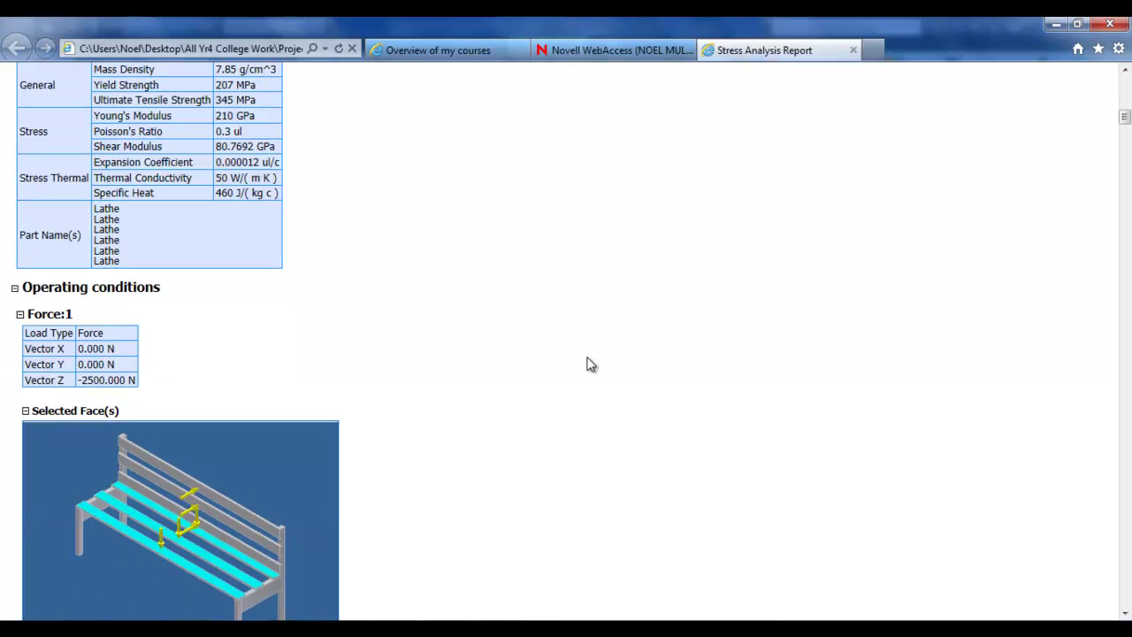
scroll(591, 365, "down", 16)
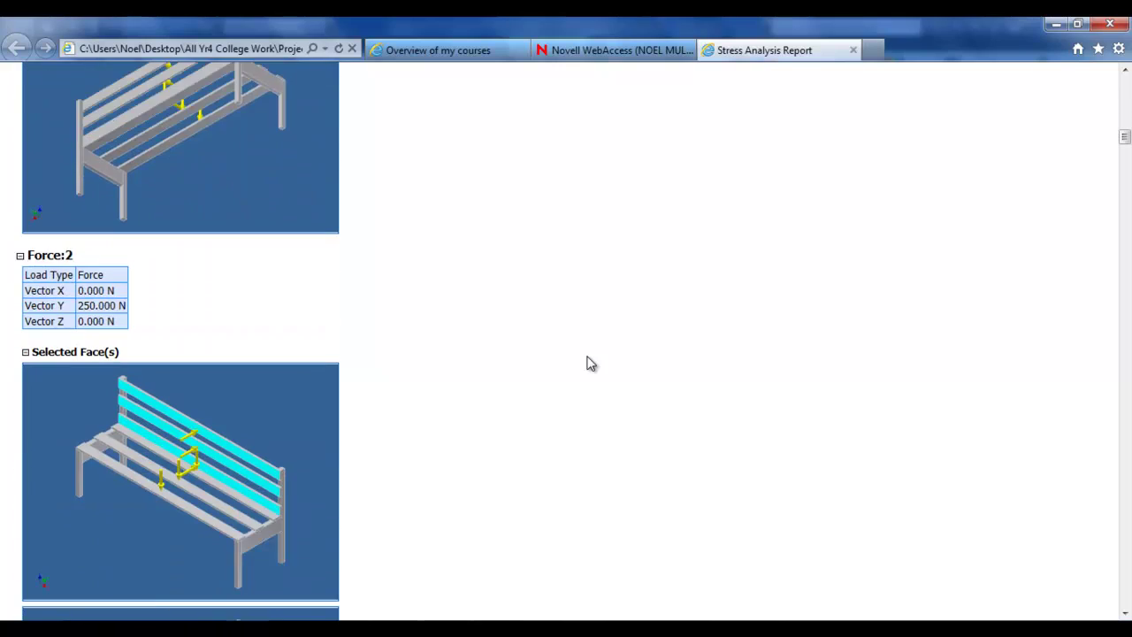
scroll(591, 364, "down", 6)
scroll(591, 364, "down", 10)
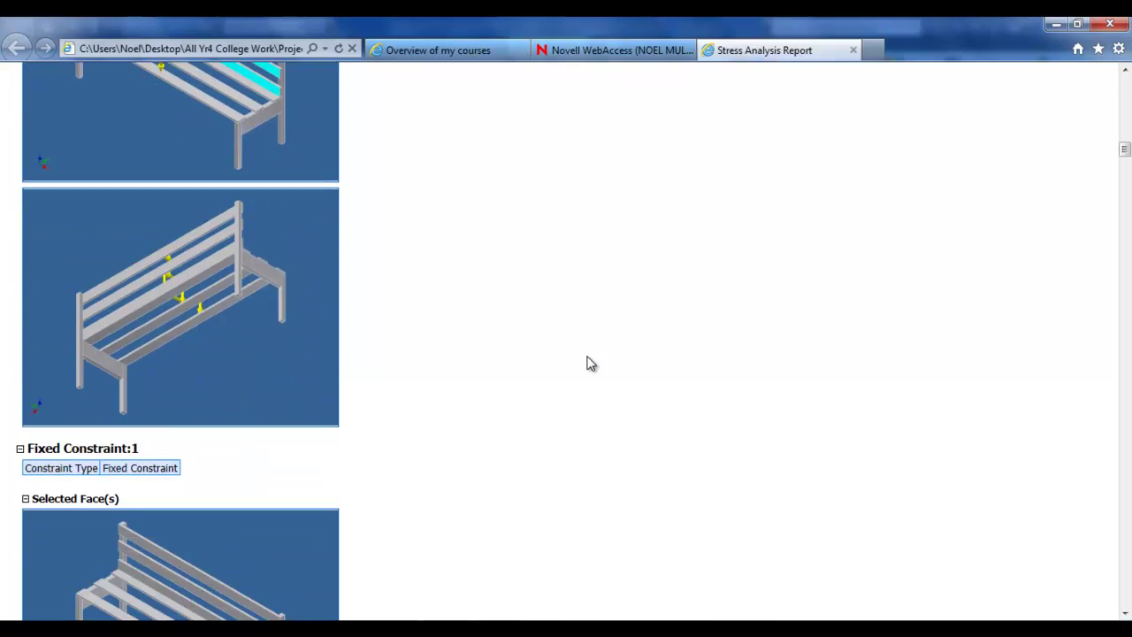
scroll(590, 365, "down", 10)
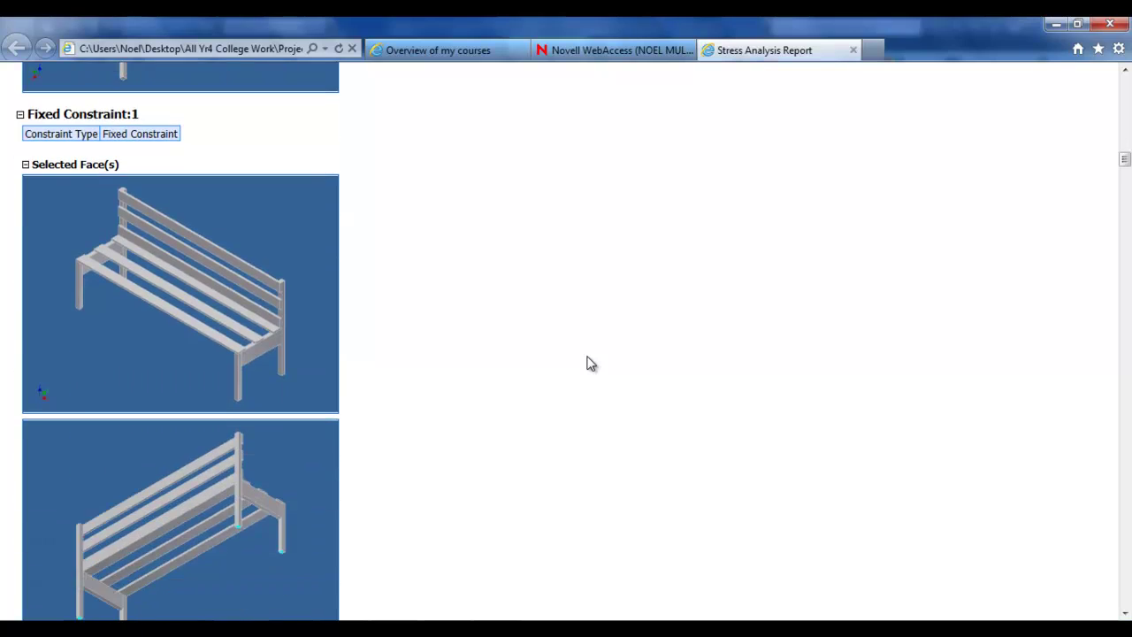
scroll(591, 364, "down", 6)
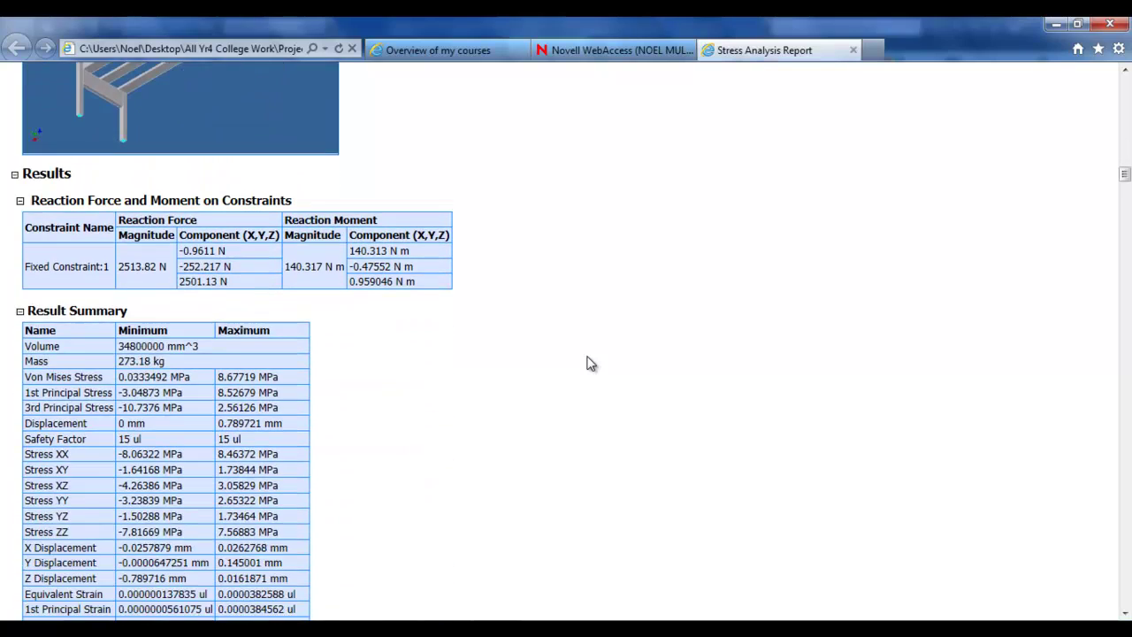
scroll(590, 364, "down", 4)
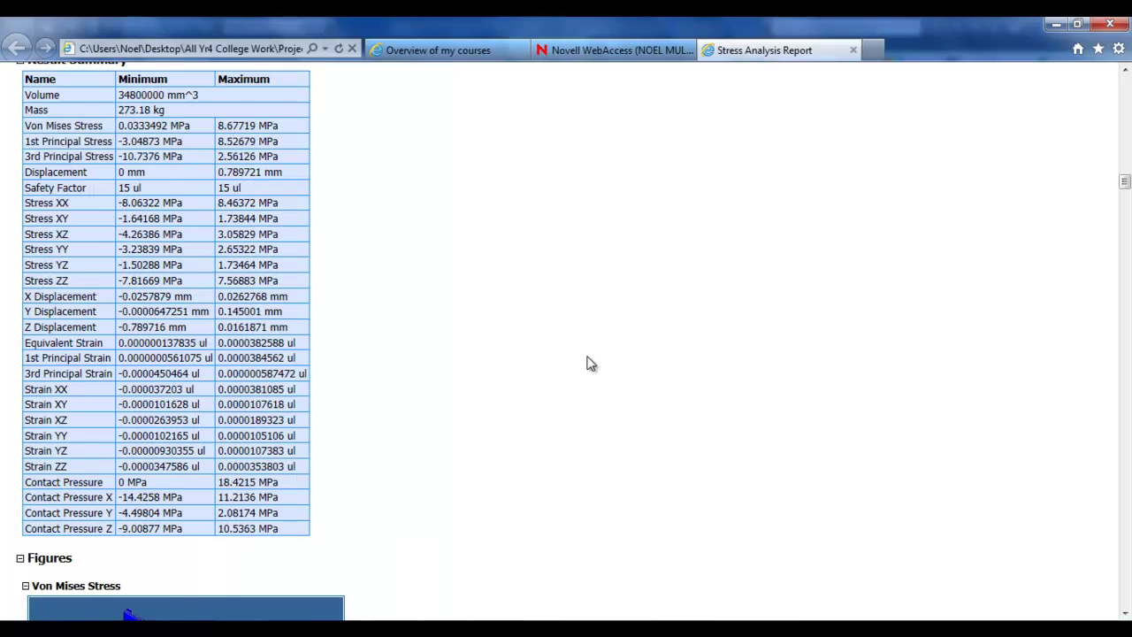
Examine the report's figures for Von Mises and principal stress, displacement, safety factor, stress components and X and Y displacement.
scroll(591, 365, "down", 10)
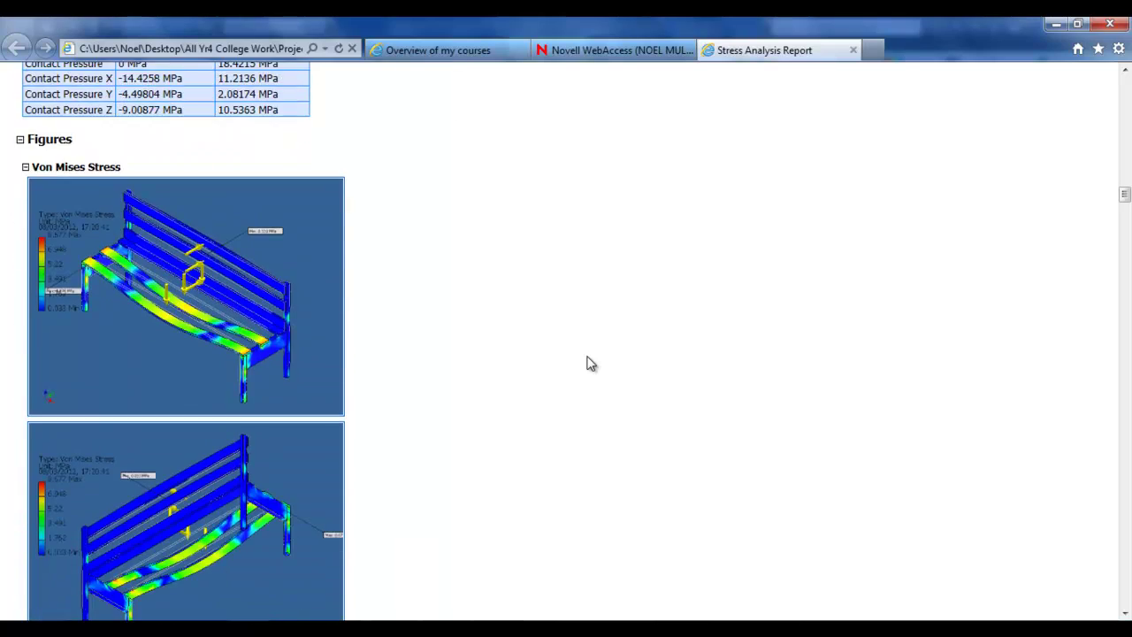
scroll(591, 365, "down", 16)
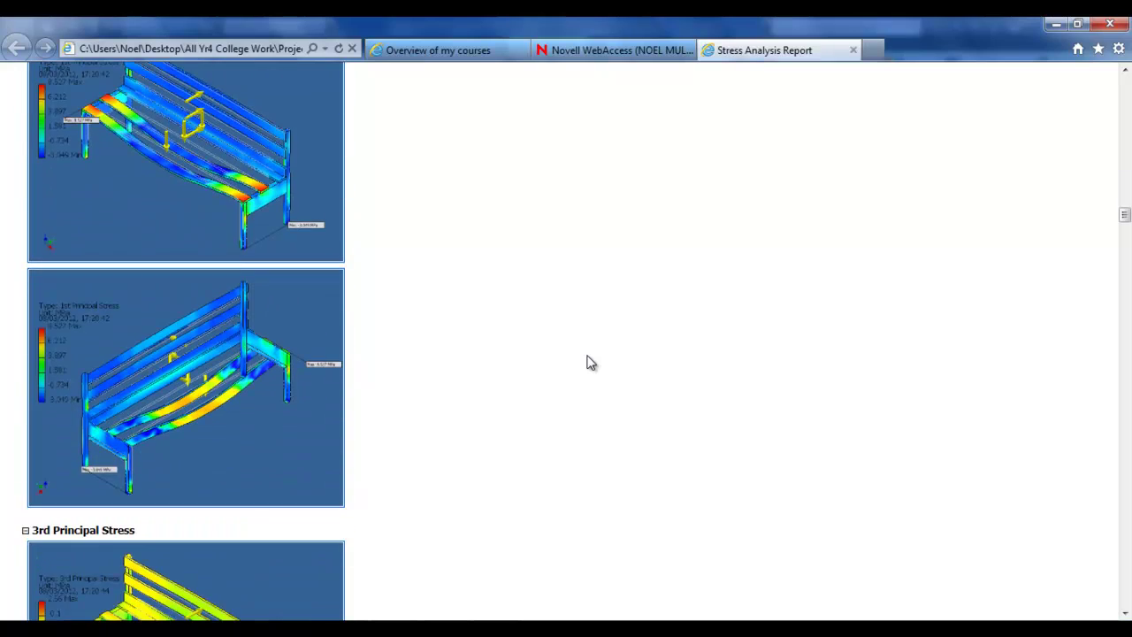
scroll(591, 362, "down", 16)
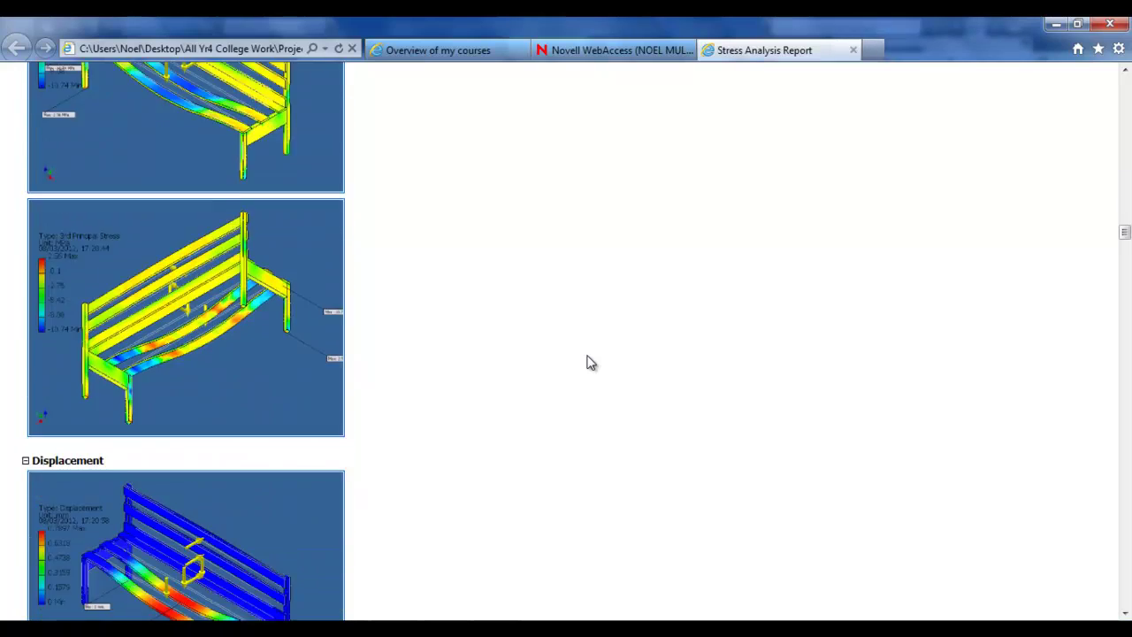
scroll(591, 362, "down", 14)
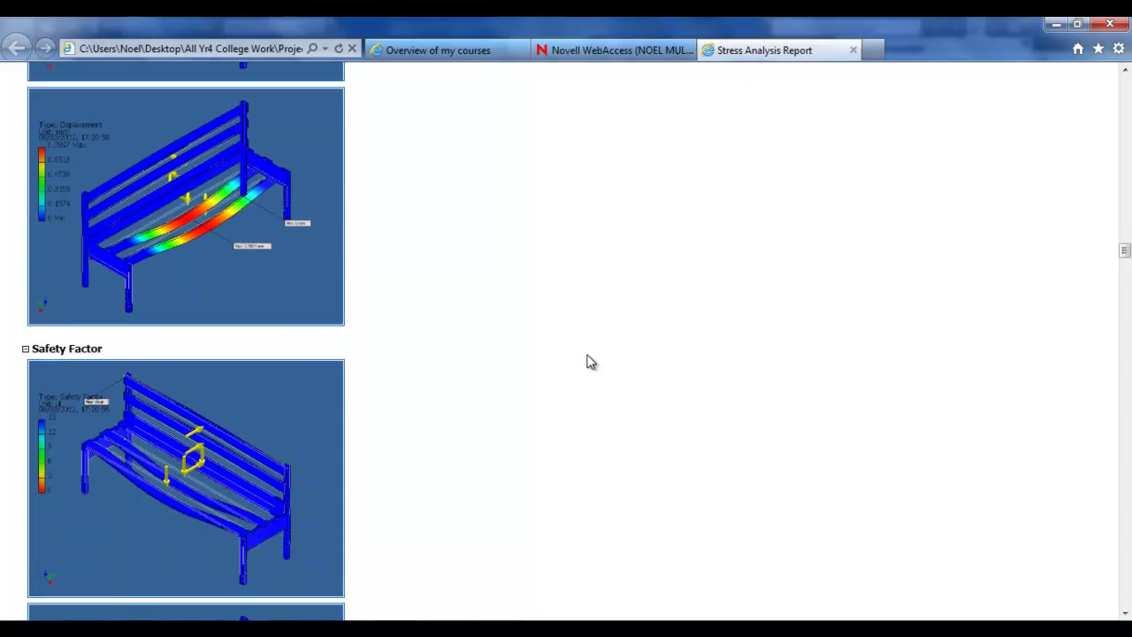
scroll(591, 363, "down", 6)
scroll(591, 362, "down", 18)
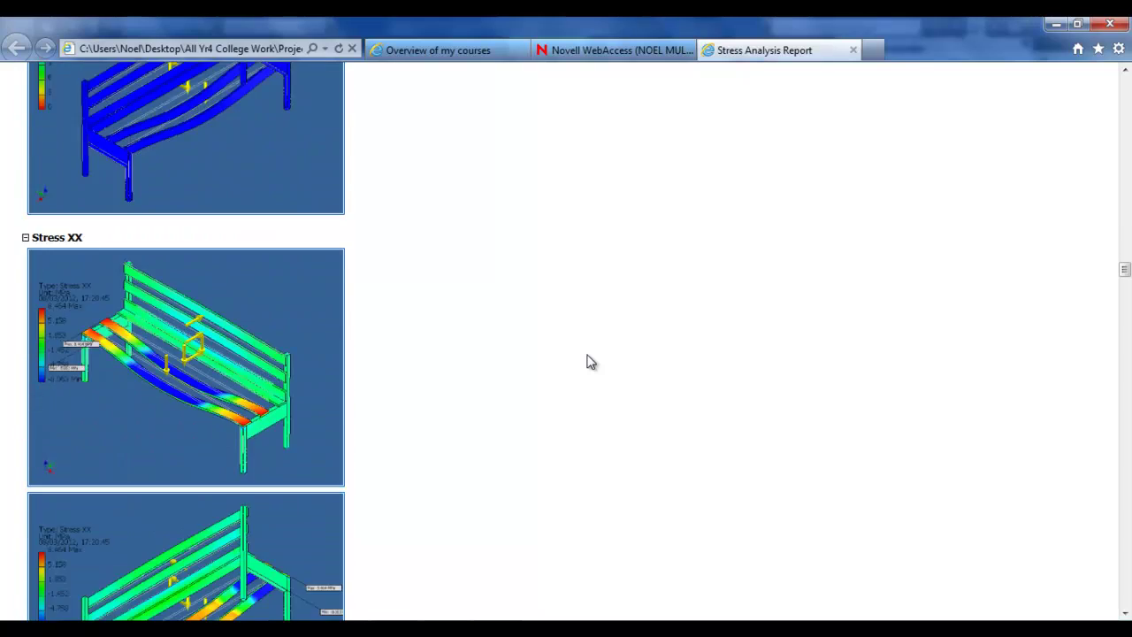
scroll(590, 362, "down", 16)
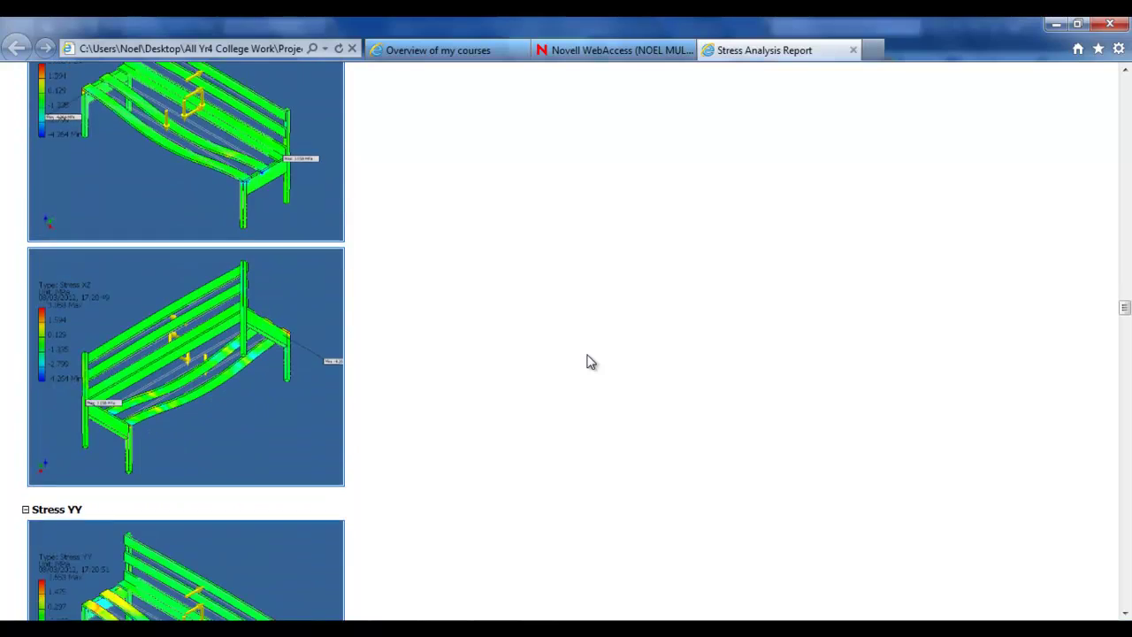
scroll(591, 362, "down", 18)
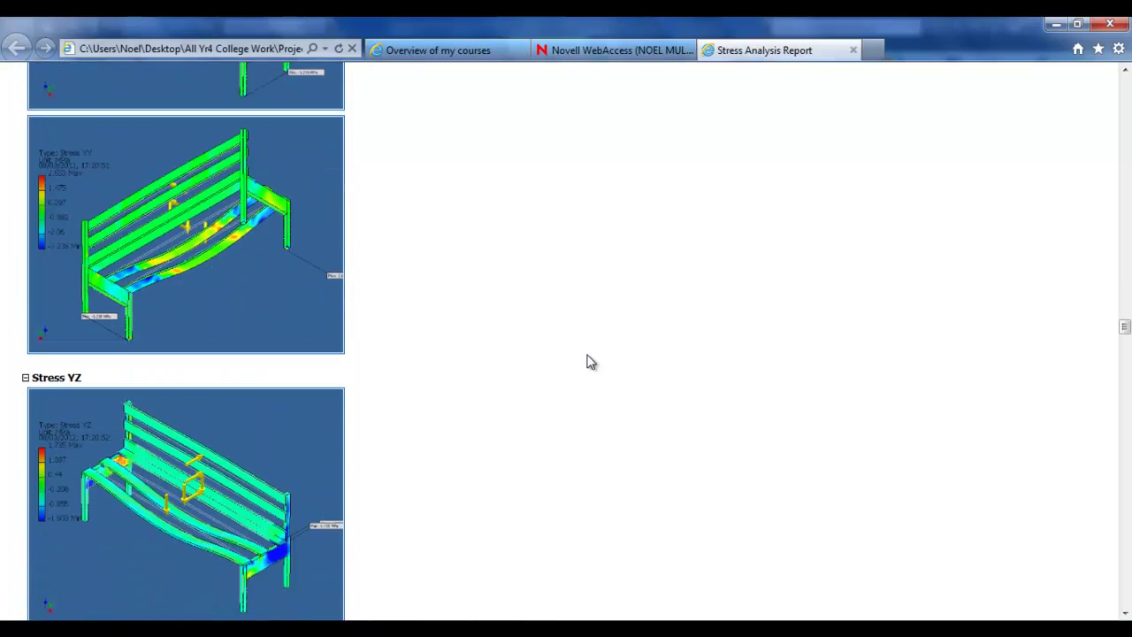
scroll(590, 363, "down", 16)
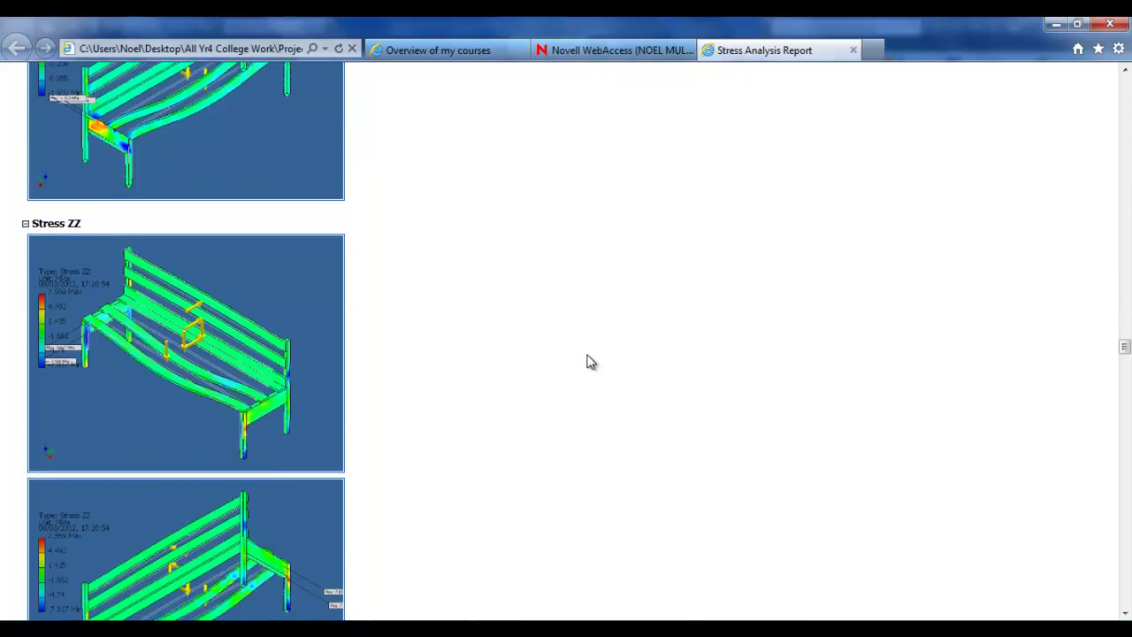
scroll(591, 362, "down", 18)
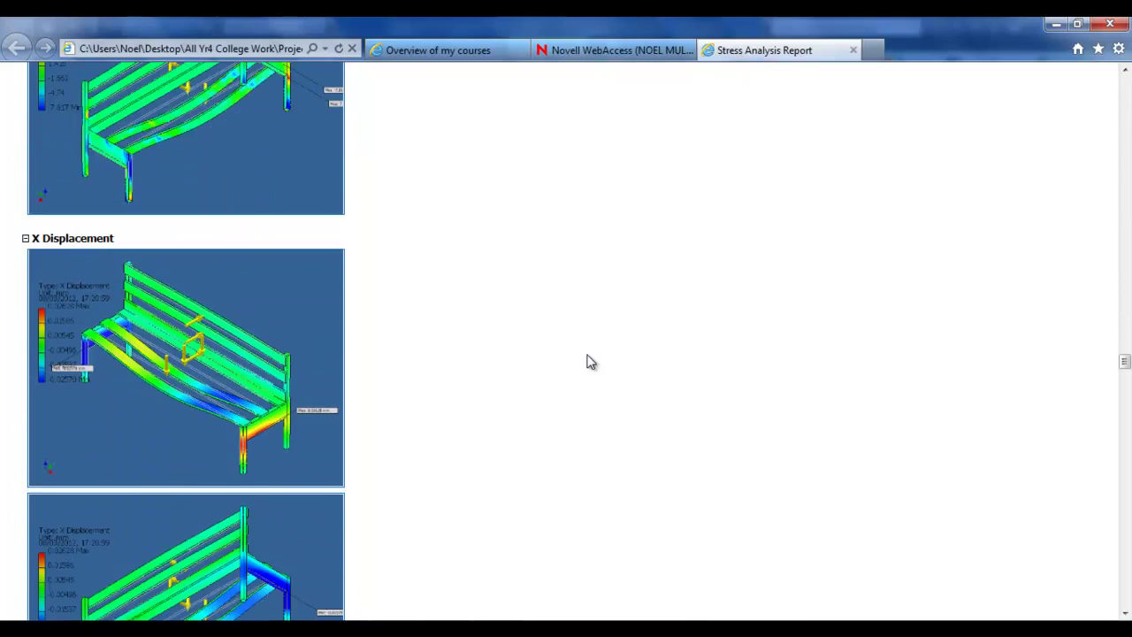
scroll(591, 363, "down", 16)
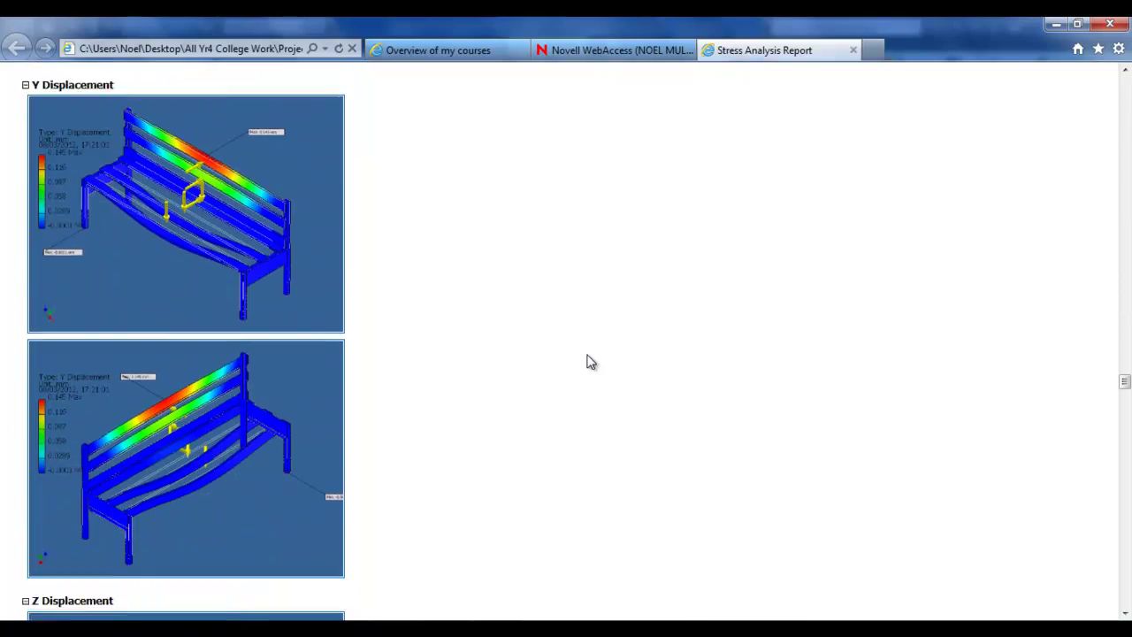
Examine the report's remaining figures for Z displacement, strain and contact pressure through to the end of the report.
scroll(591, 363, "down", 13)
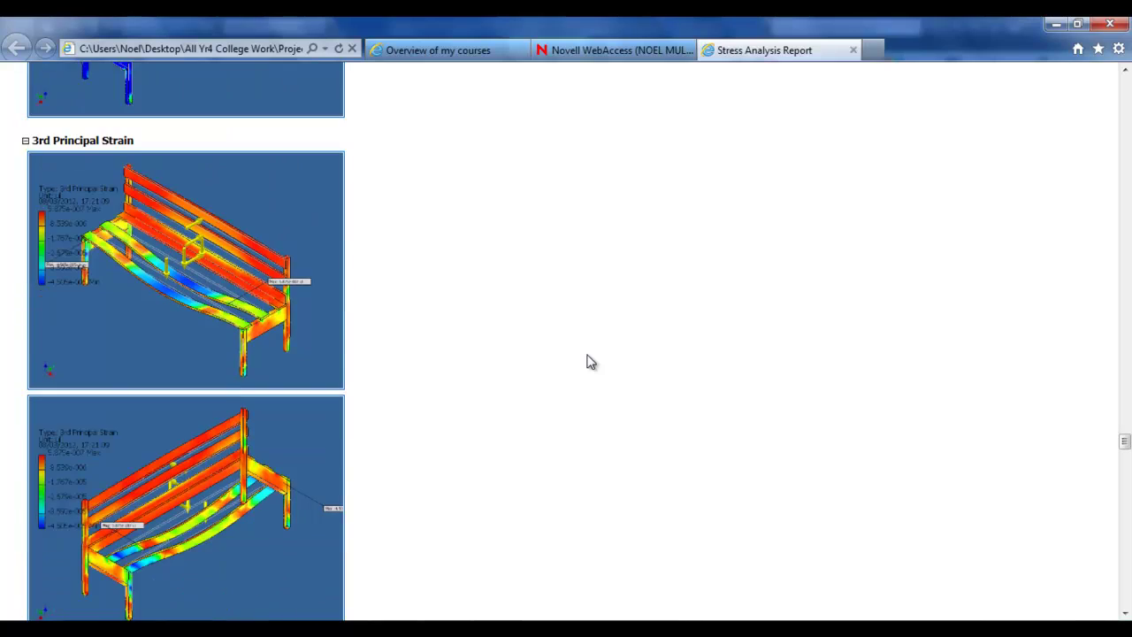
scroll(591, 363, "down", 17)
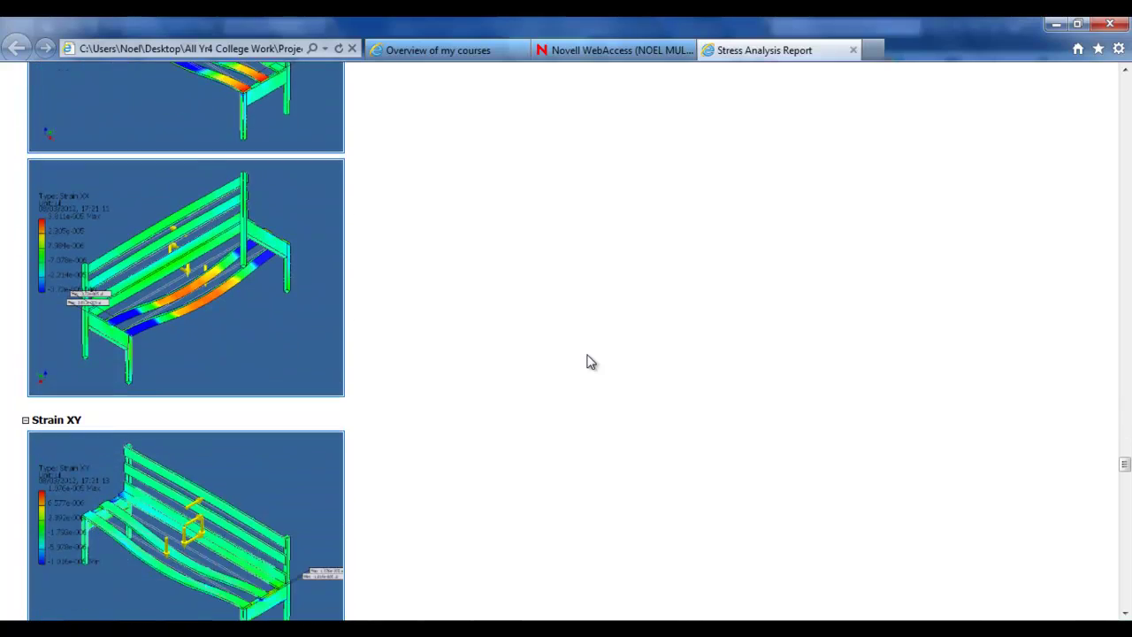
scroll(590, 363, "down", 18)
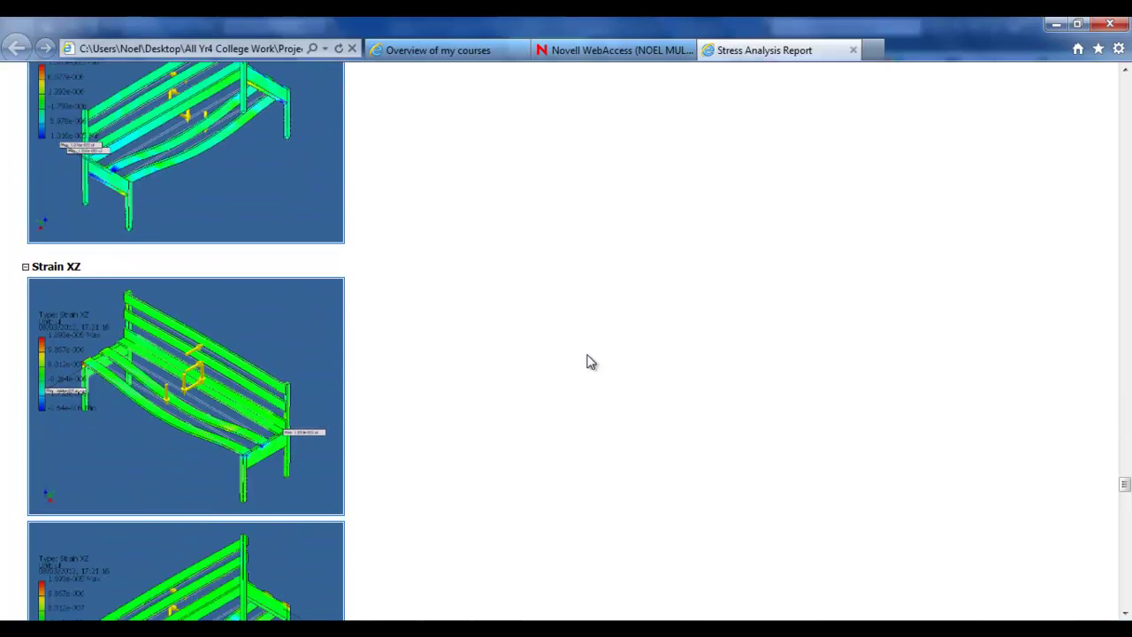
scroll(591, 363, "down", 17)
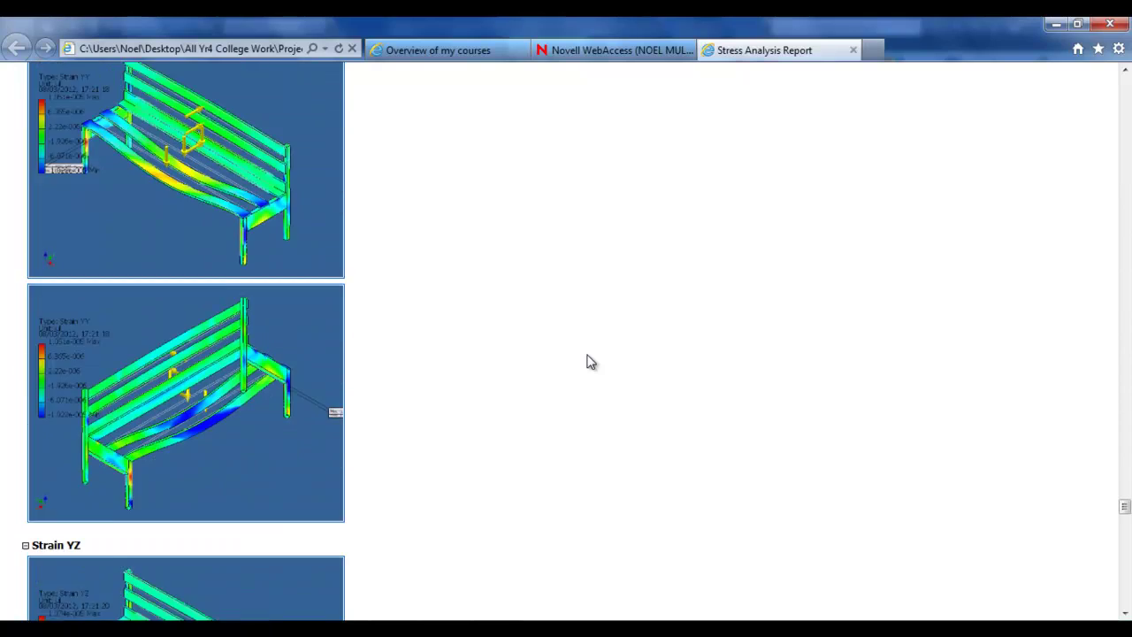
scroll(591, 362, "down", 18)
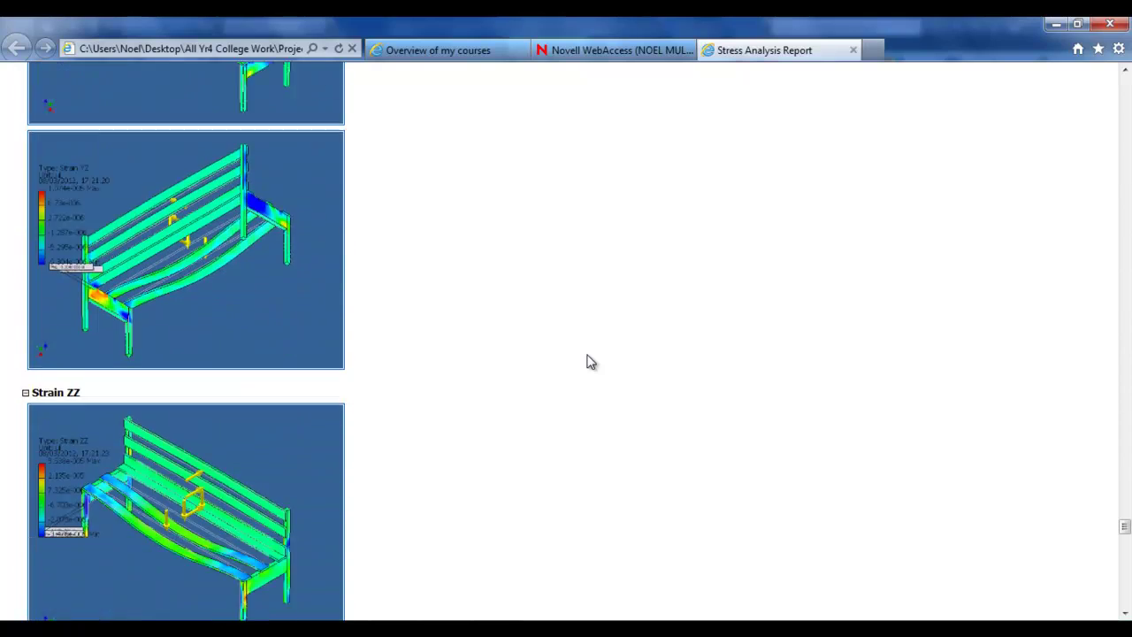
scroll(591, 362, "down", 15)
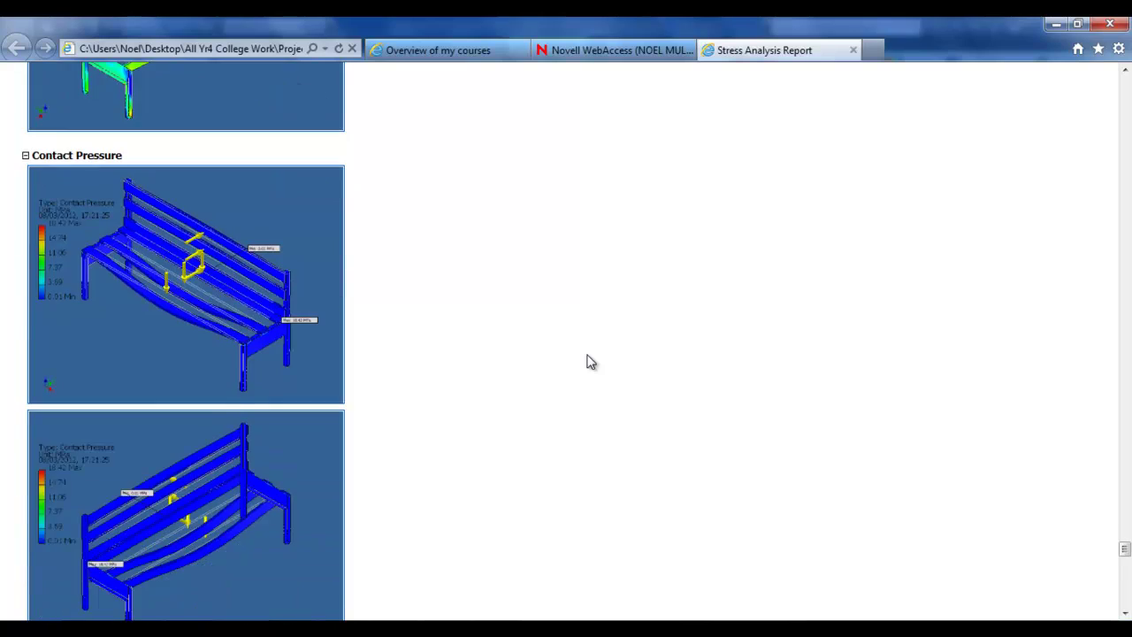
scroll(591, 363, "down", 20)
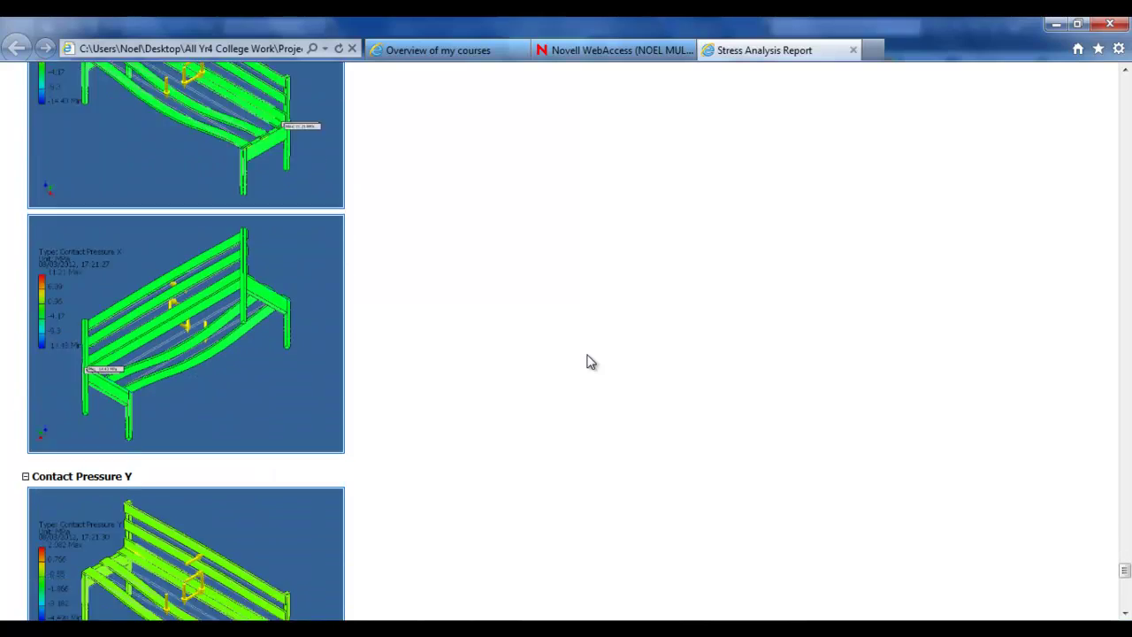
scroll(591, 363, "down", 7)
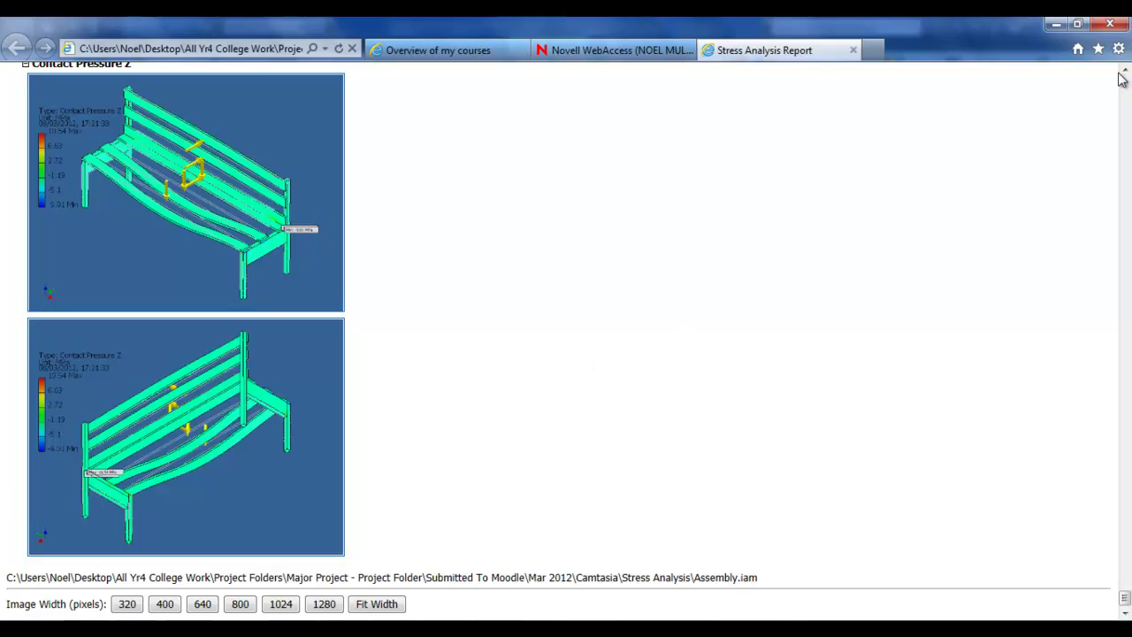
Switch back to Inventor, finish the stress analysis and select Front Leg:1, Cross Rails:1 and Back Leg:1 together in the assembly.
left_click(1056, 24)
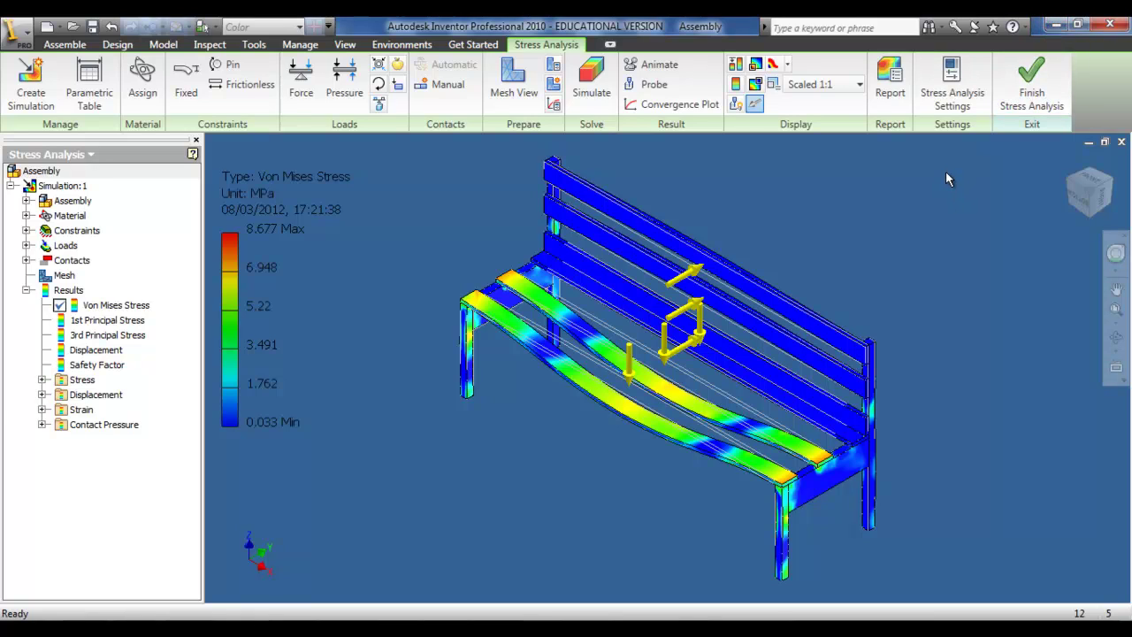
left_click(1031, 88)
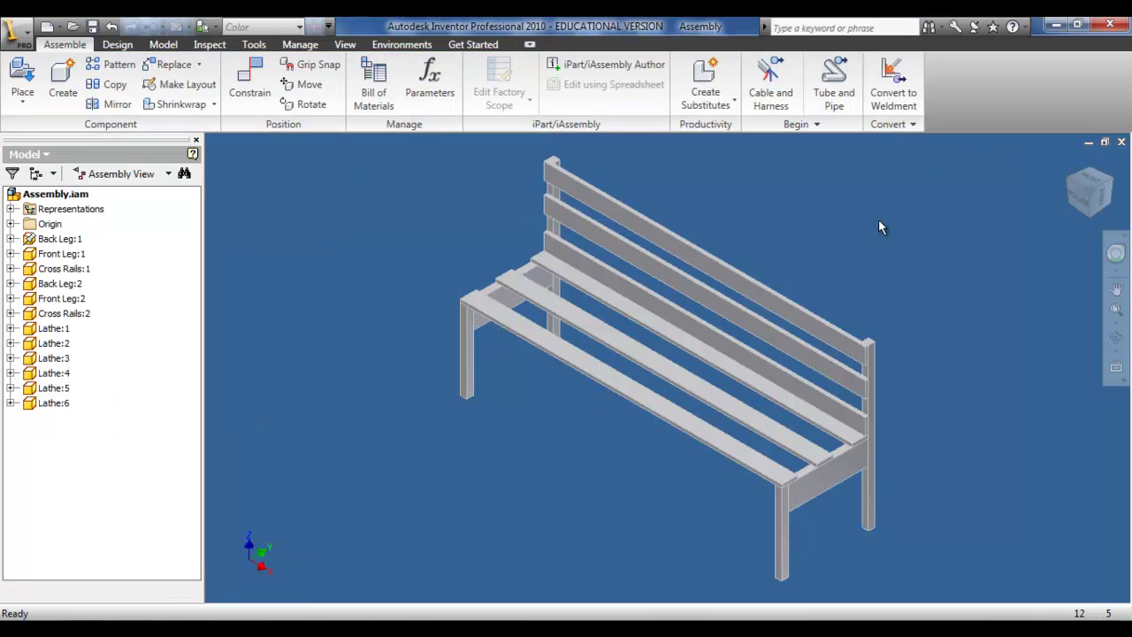
left_click(470, 369)
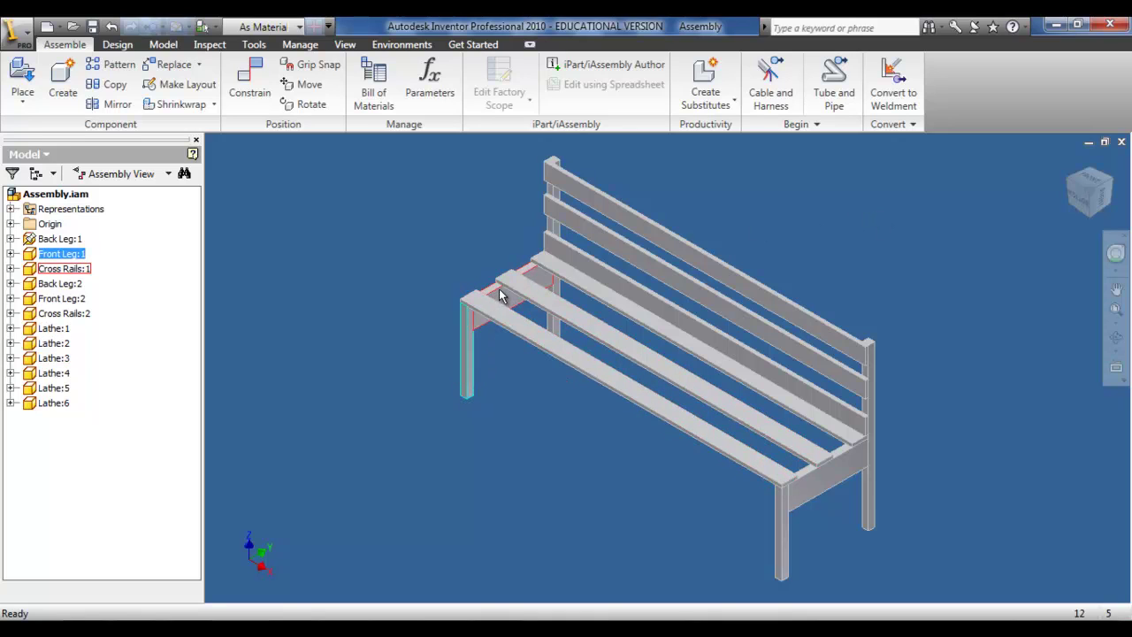
left_click(500, 294, "ctrl")
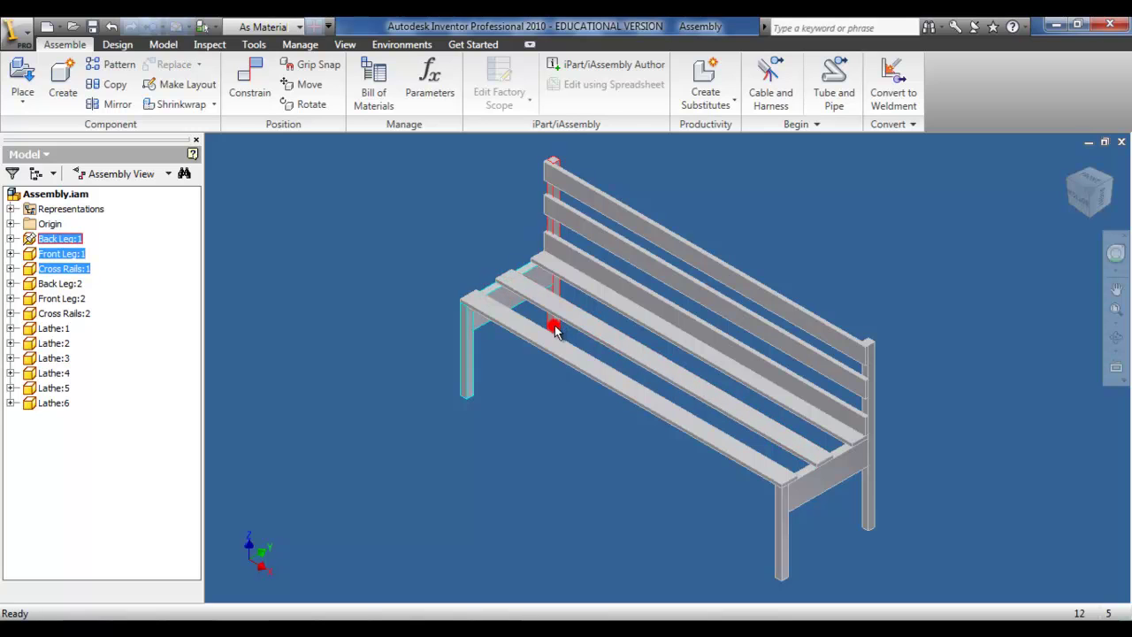
left_click(555, 327, "ctrl")
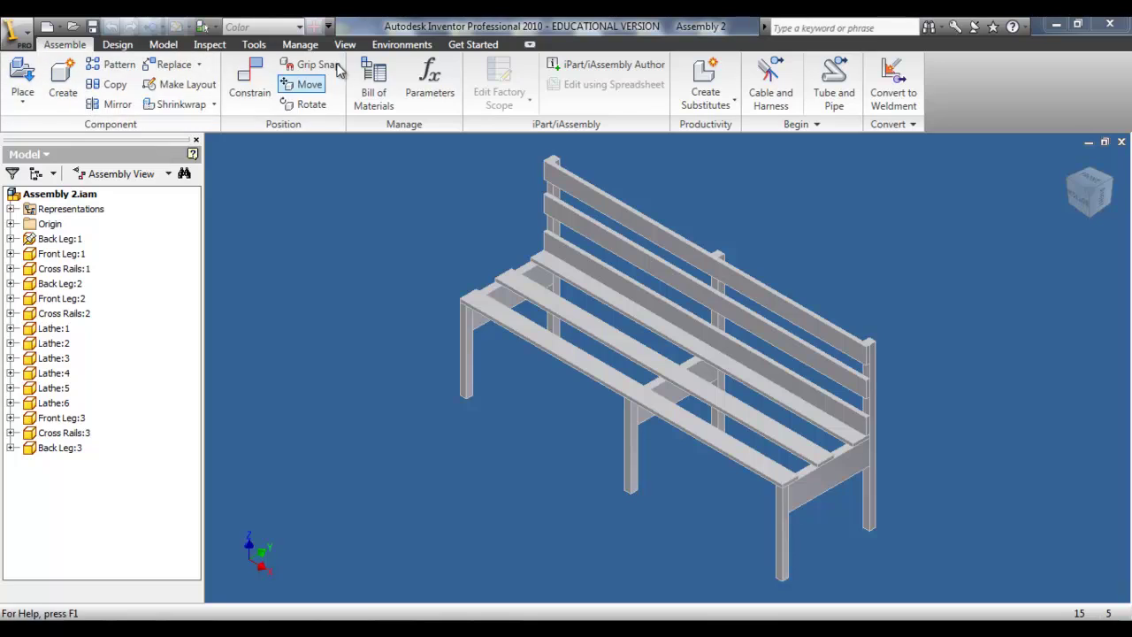
Open the stress analysis of Assembly 2 and review the simulation's materials, fixed constraint and loads.
left_click(414, 44)
left_click(81, 72)
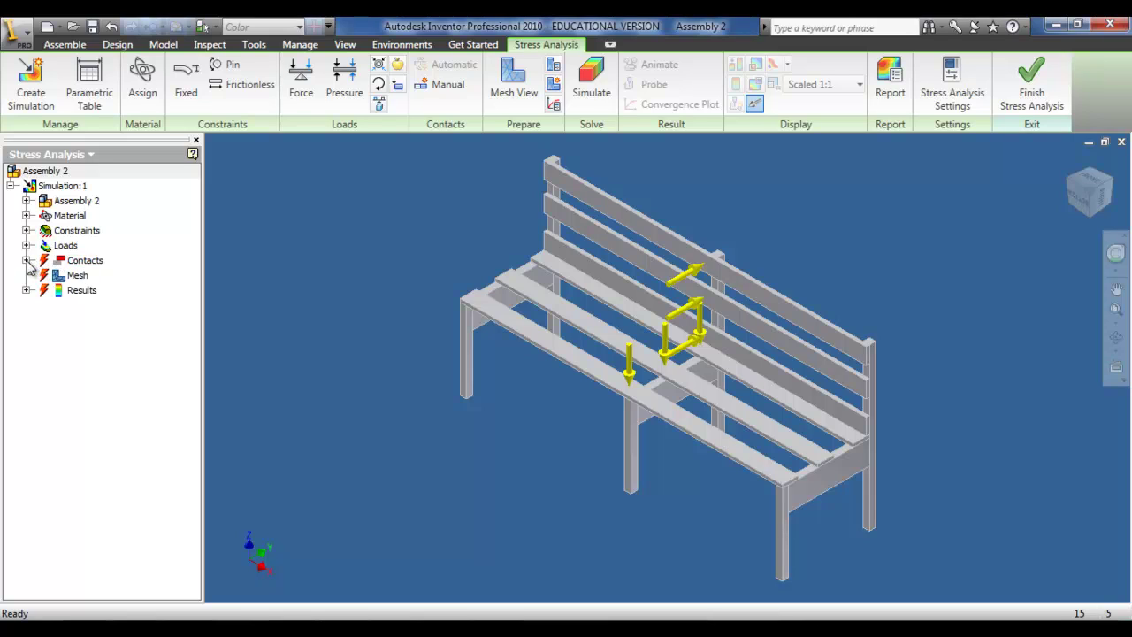
left_click(27, 215)
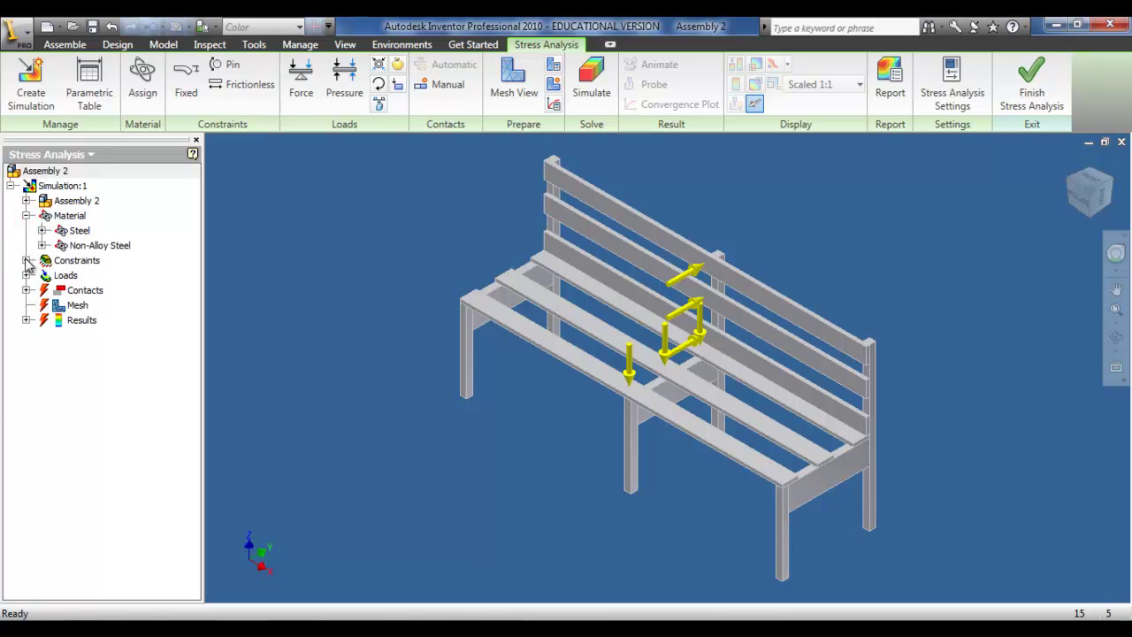
left_click(25, 260)
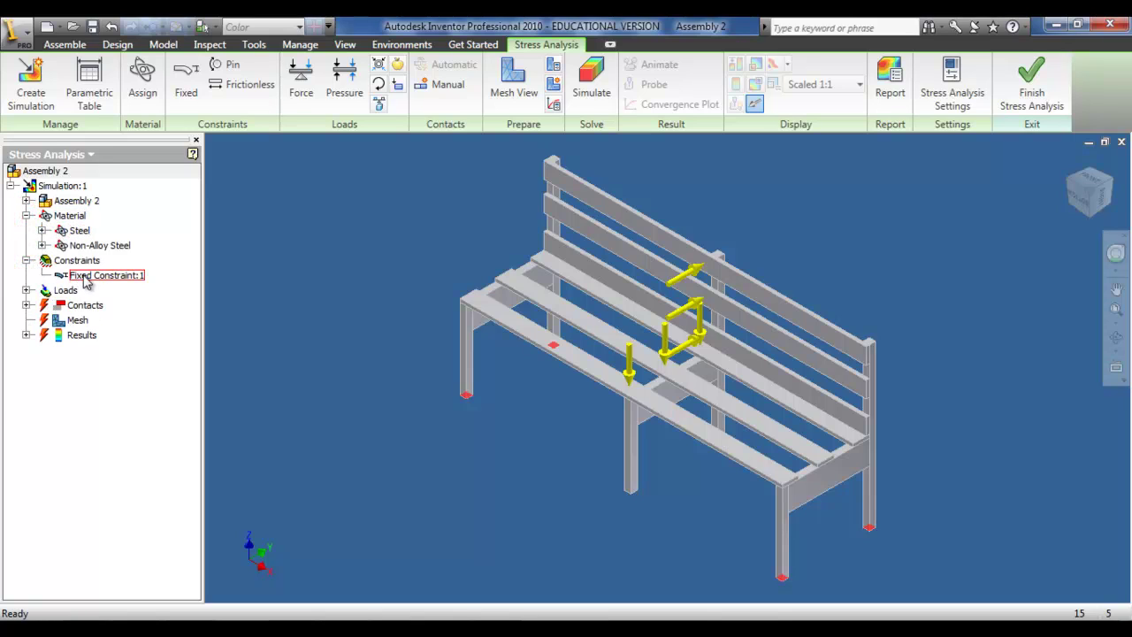
left_click(26, 290)
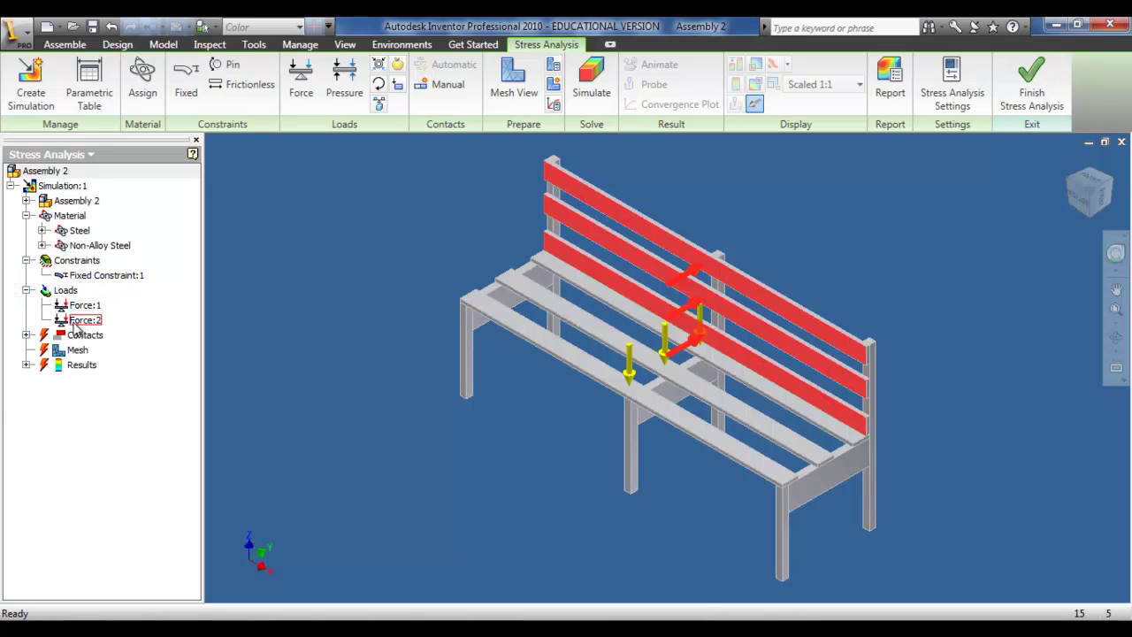
Run the simulation on Assembly 2 with the expanded progress details shown, and finish the stress analysis.
left_click(591, 78)
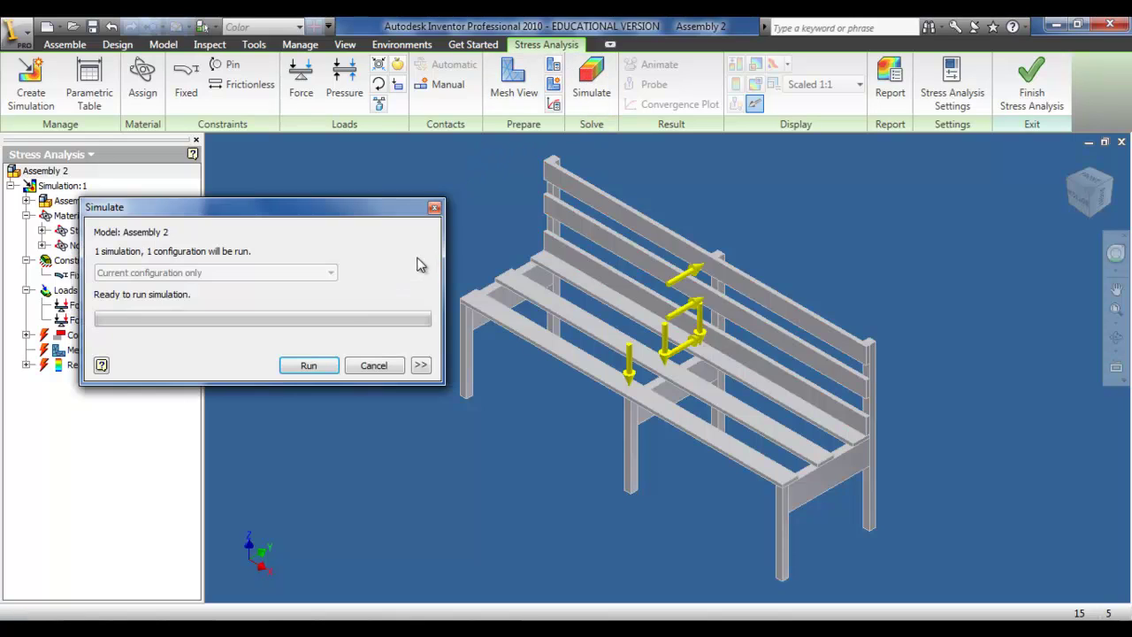
left_click(306, 367)
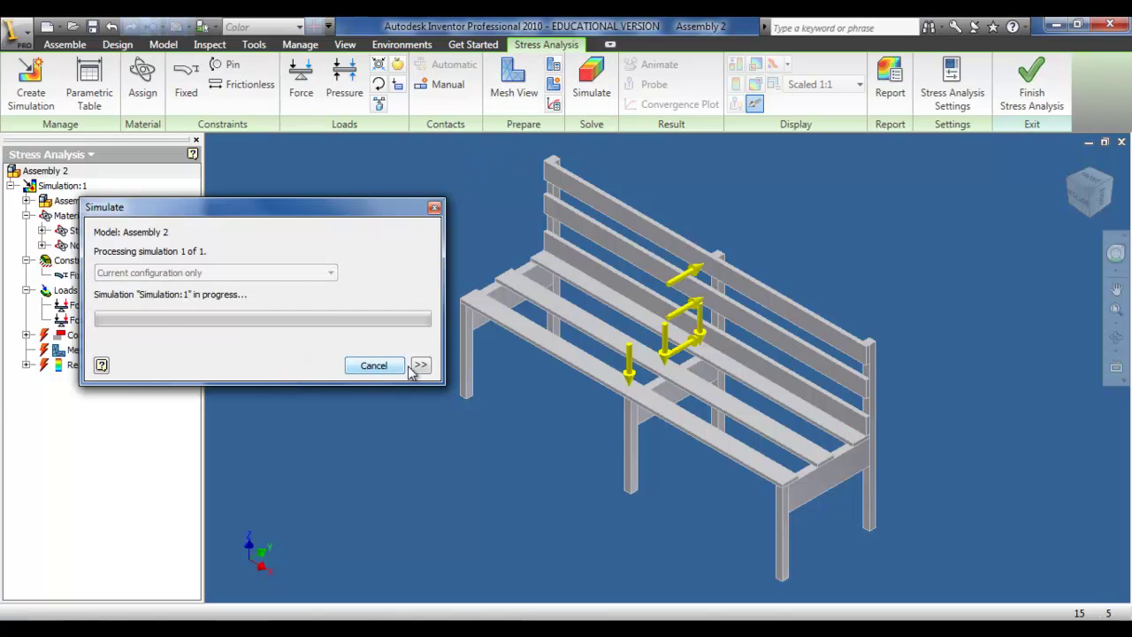
left_click(419, 365)
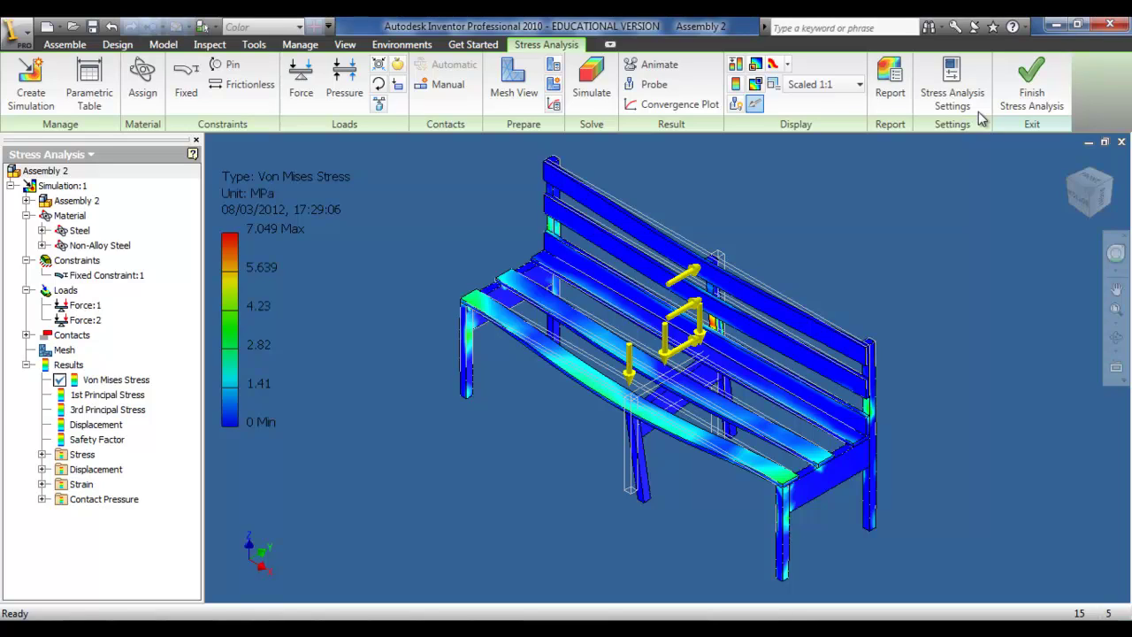
left_click(1026, 93)
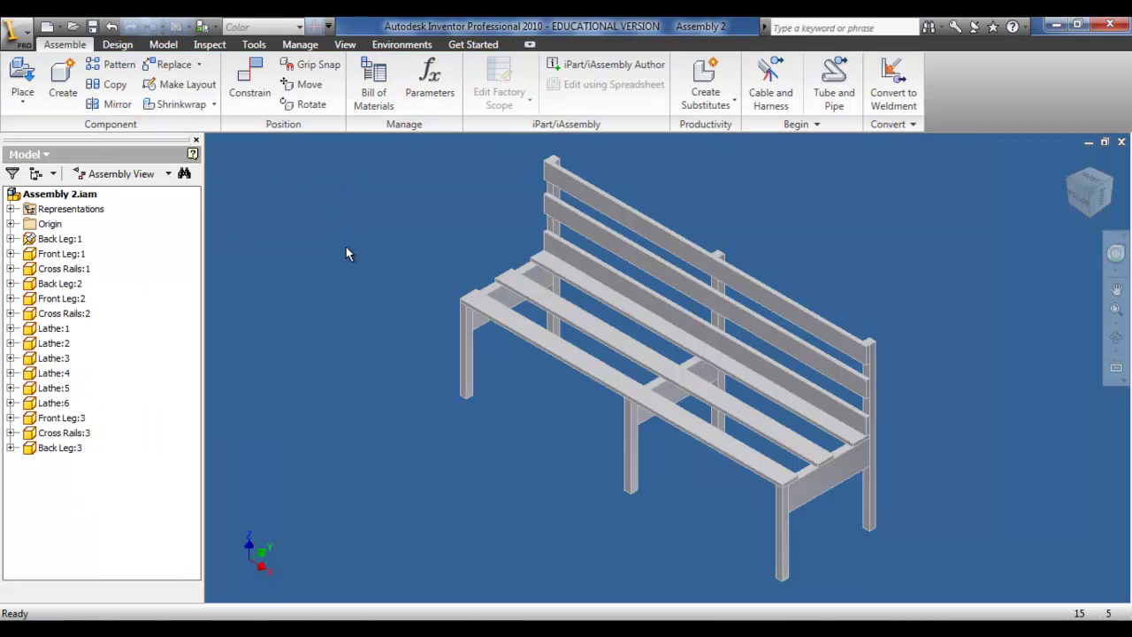
Reopen the stress analysis and add the bottom faces of the middle frame's front and back legs to Fixed Constraint:1.
left_click(400, 44)
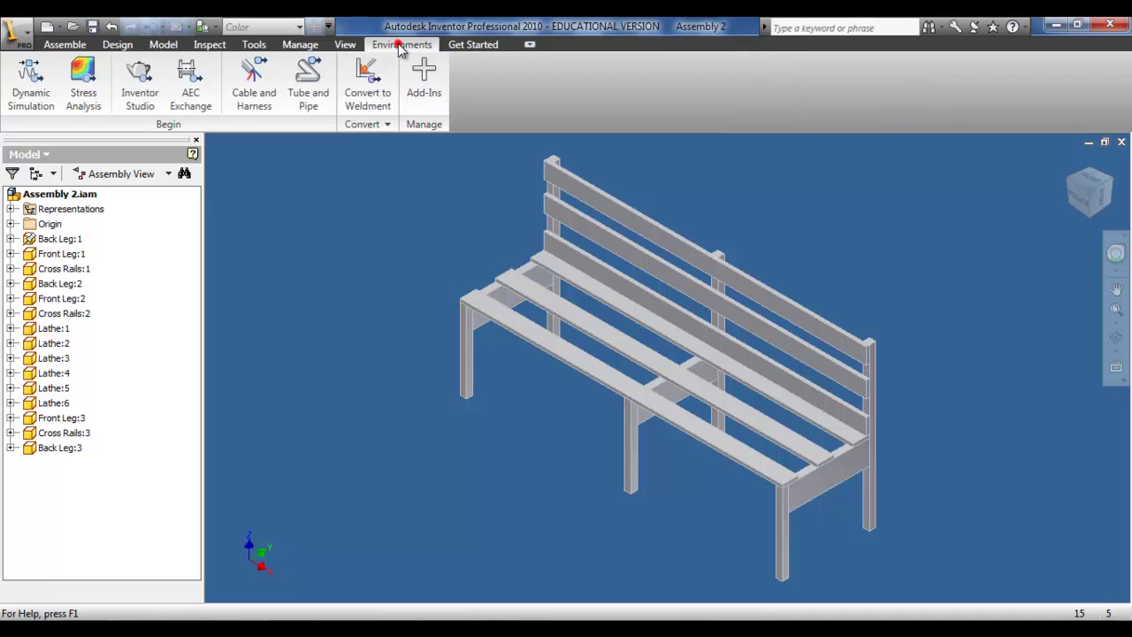
left_click(84, 89)
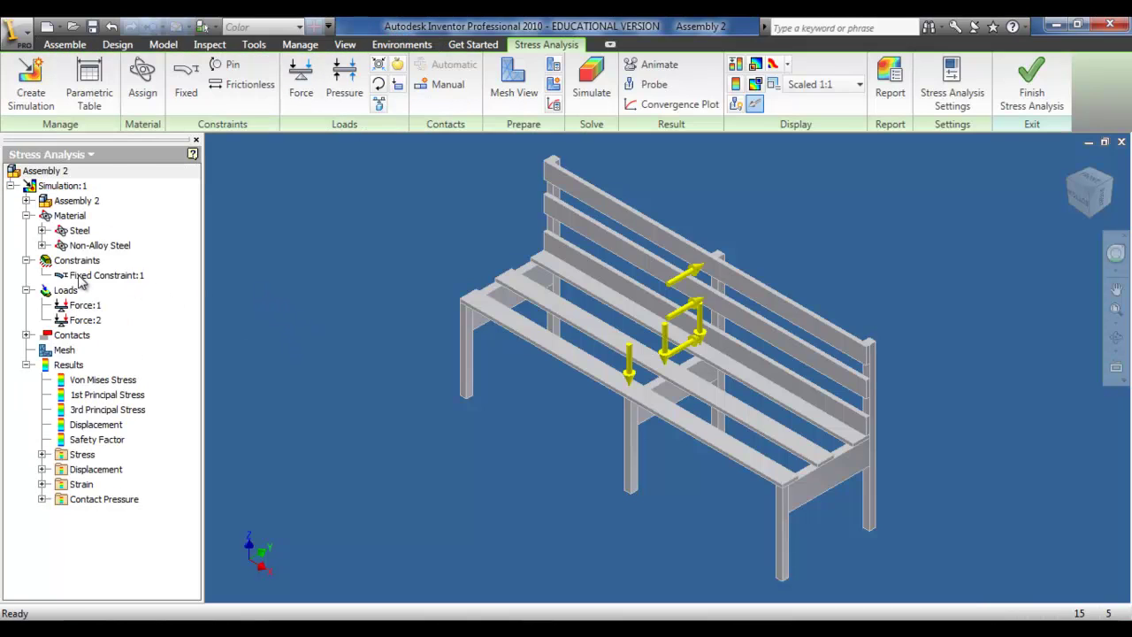
left_click(74, 276)
right_click(74, 276)
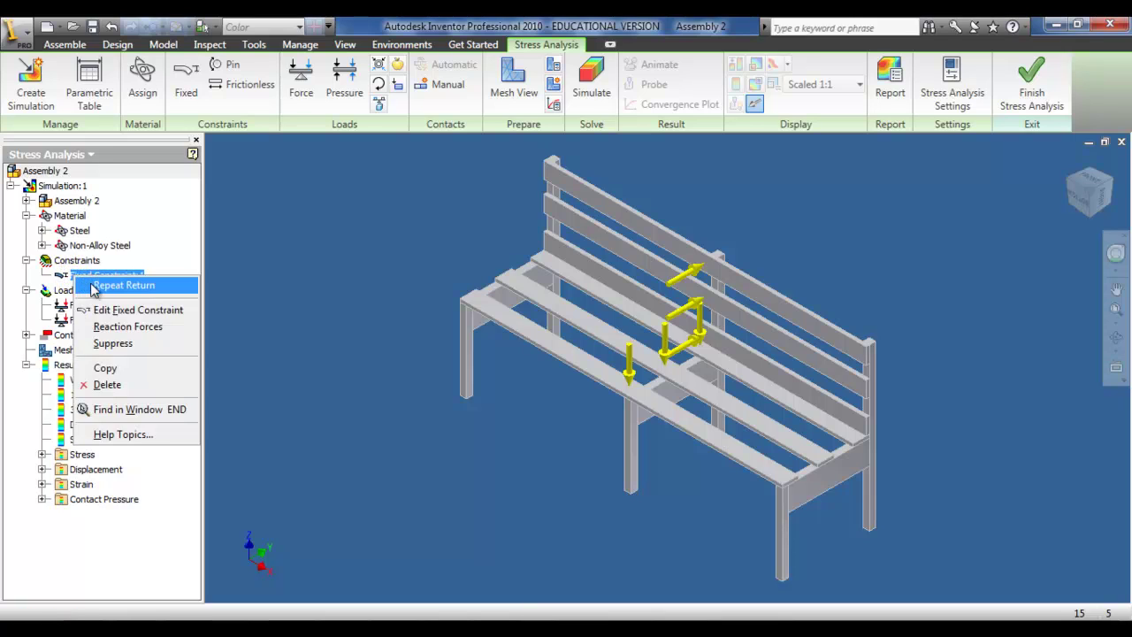
left_click(107, 309)
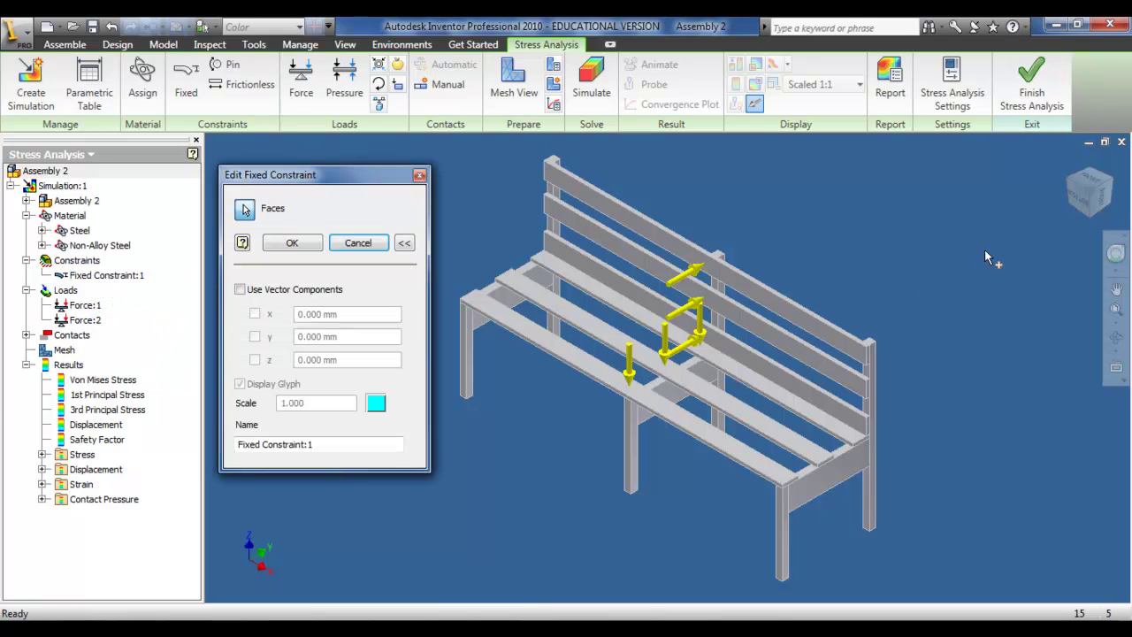
left_click(1093, 219)
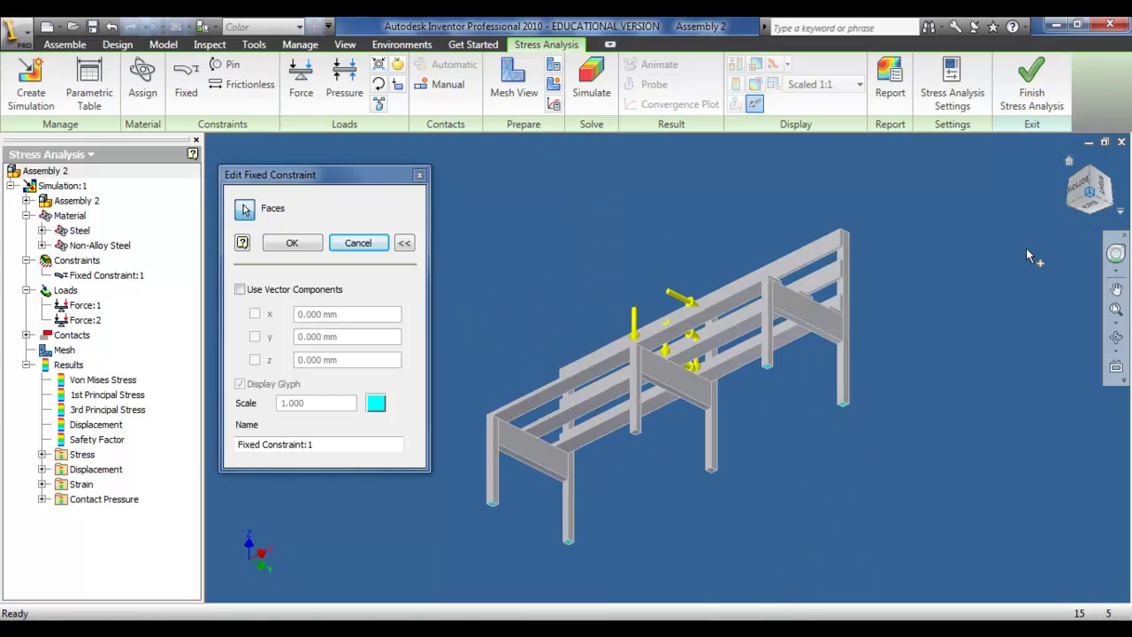
scroll(712, 468, "up", 5)
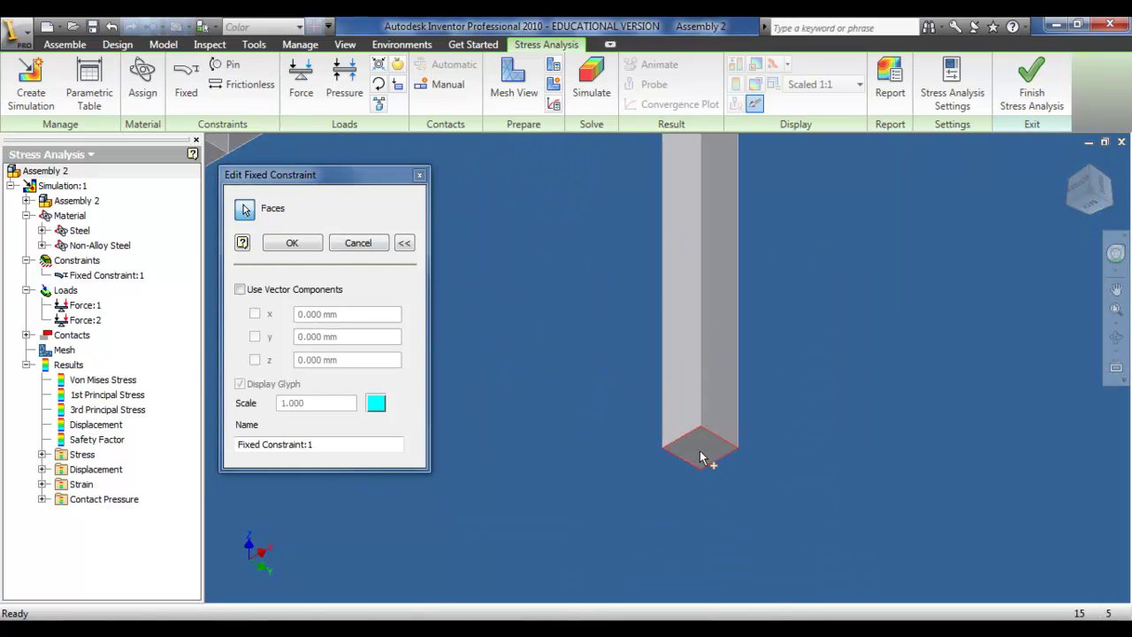
left_click(702, 450)
scroll(600, 408, "down", 4)
scroll(551, 379, "up", 5)
left_click(547, 375)
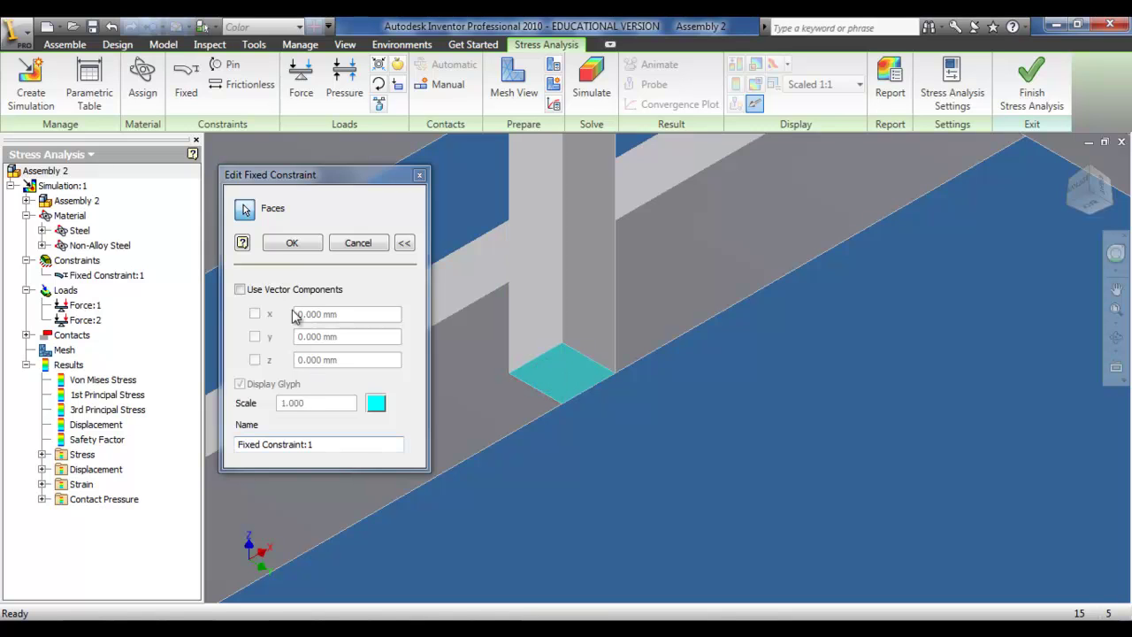
left_click(290, 243)
Rerun the simulation on the three-frame bench with the updated fixed constraint.
scroll(413, 287, "down", 5)
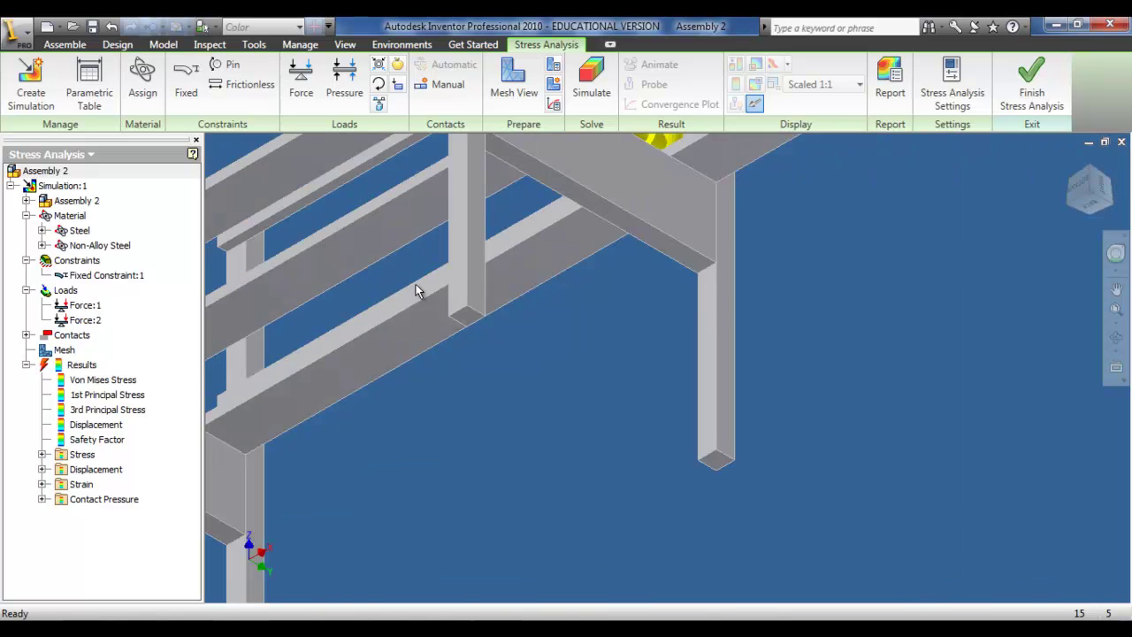
key("F6")
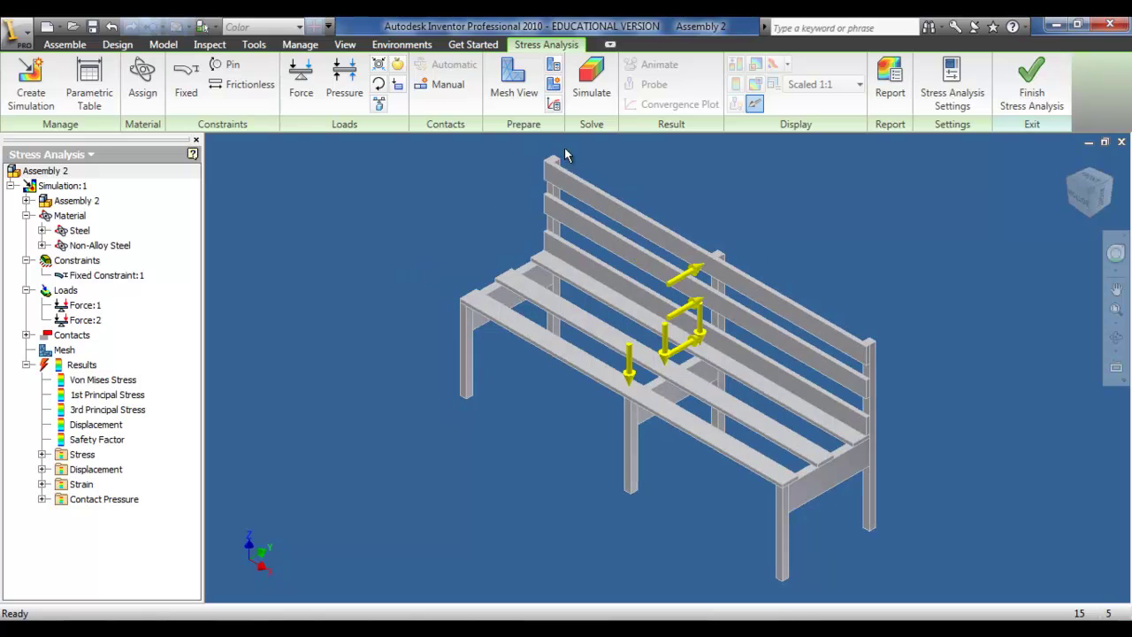
left_click(590, 82)
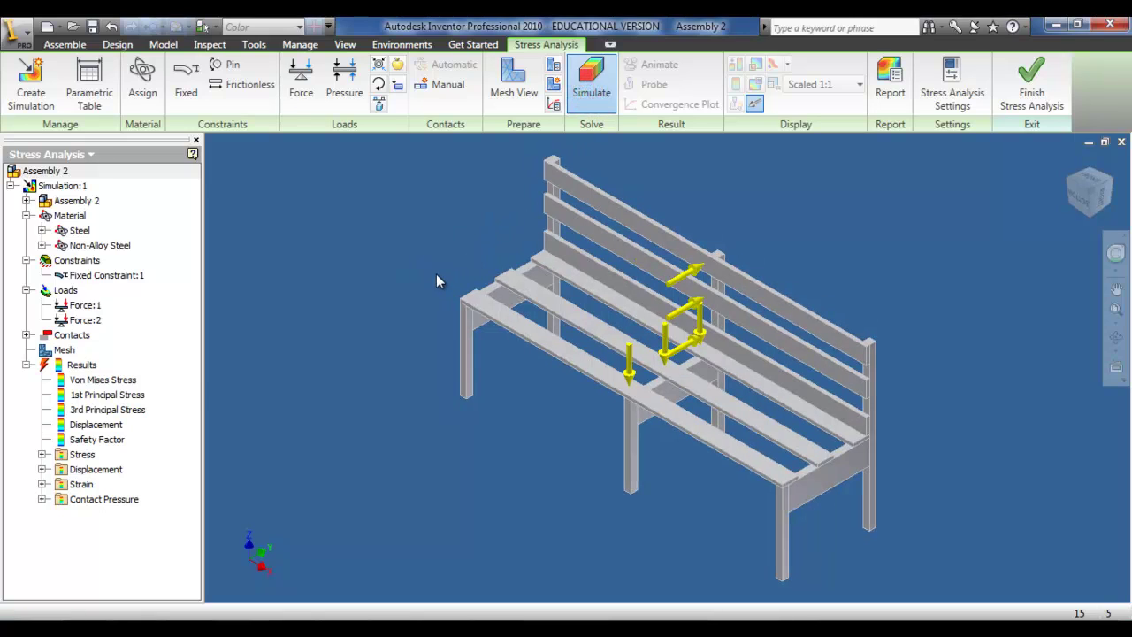
left_click(311, 366)
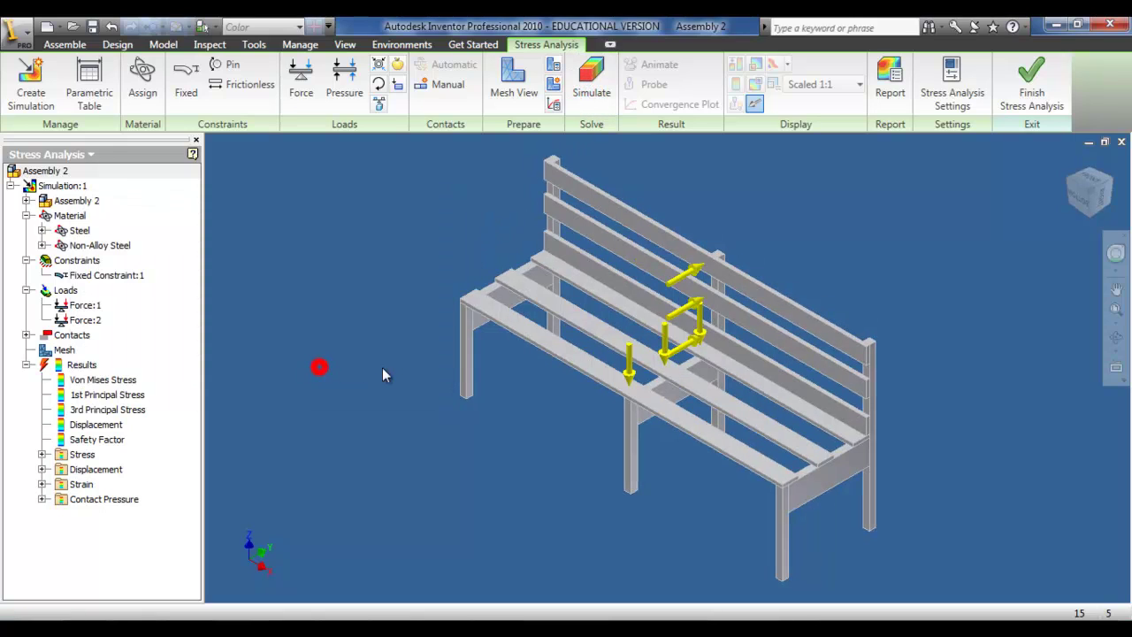
left_click(421, 366)
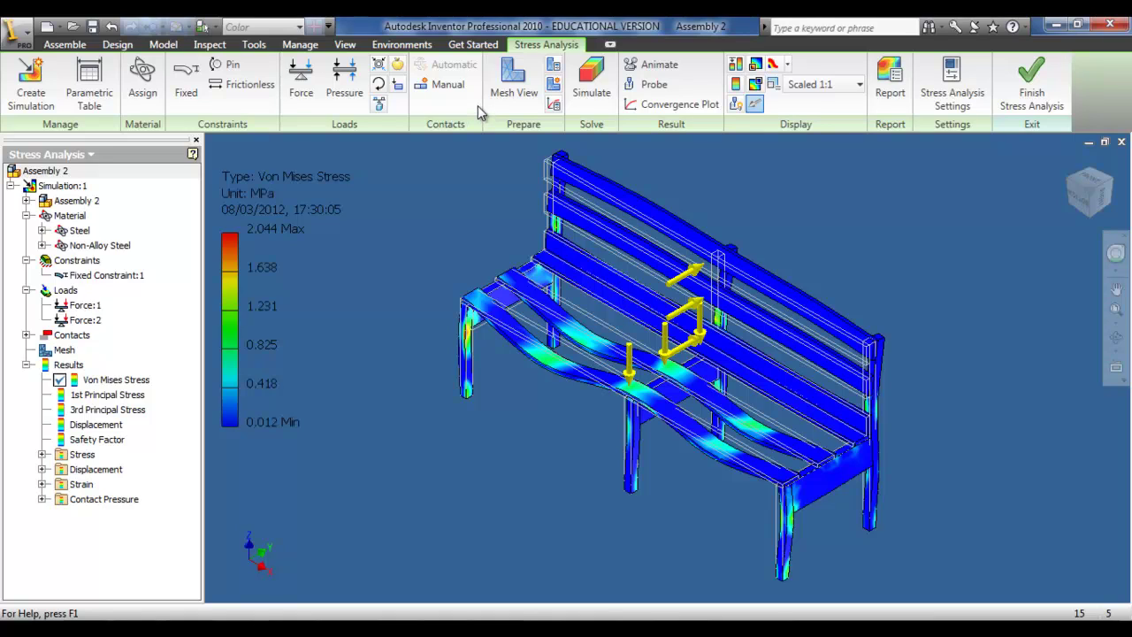
Animate the Von Mises Stress results at Slow speed with 30 steps and the original shape shown.
left_click(648, 60)
left_click(60, 117)
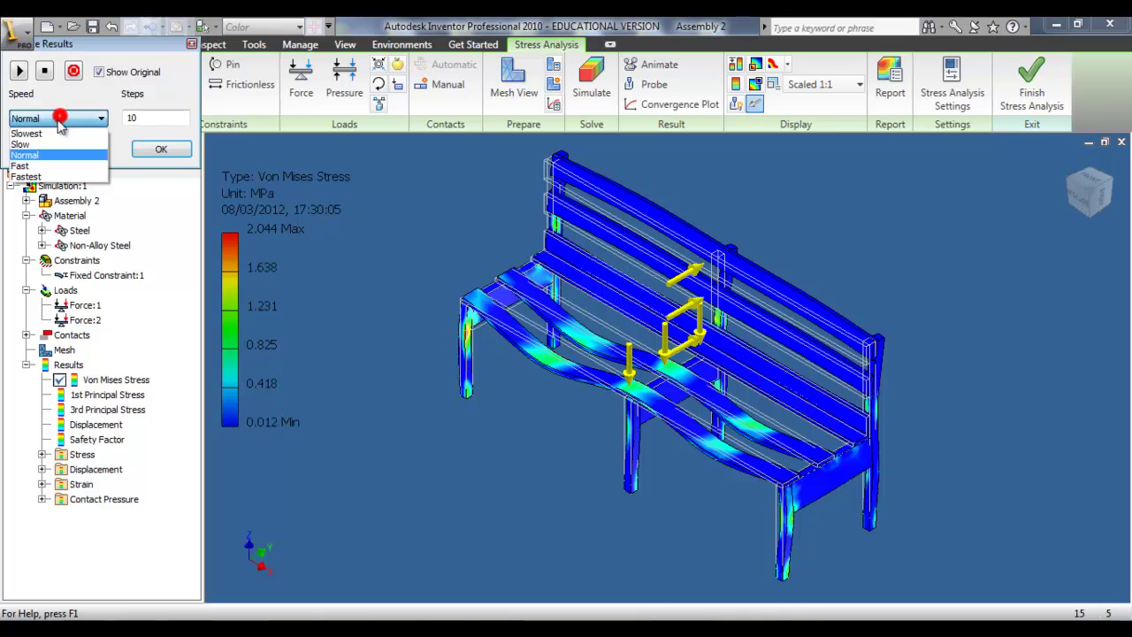
left_click(44, 145)
double_click(128, 118)
type("3")
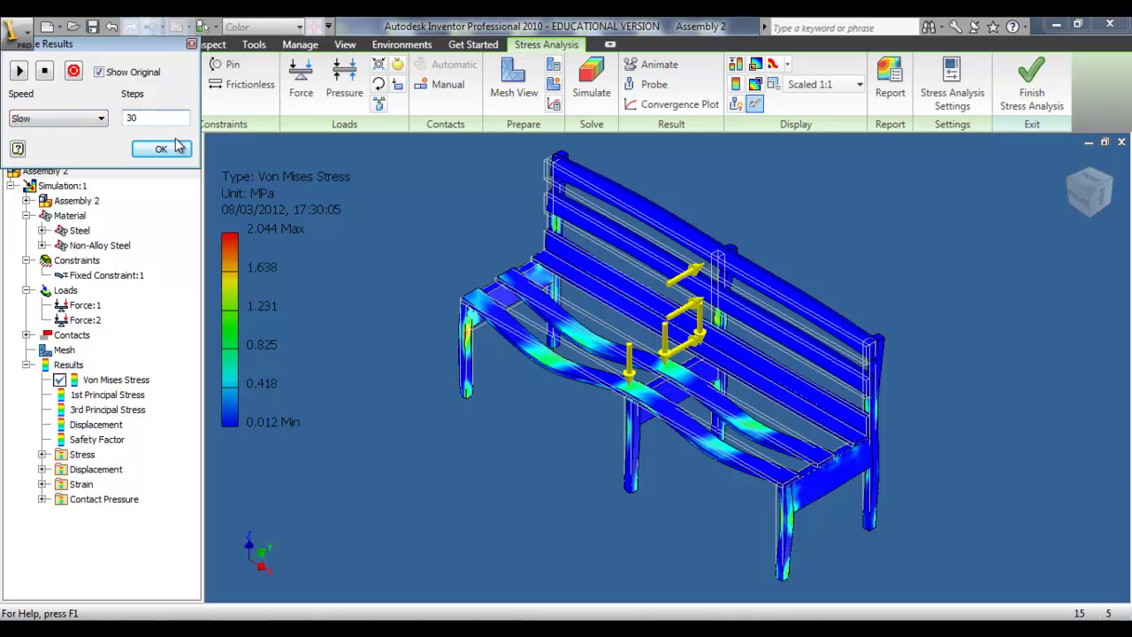
left_click(18, 70)
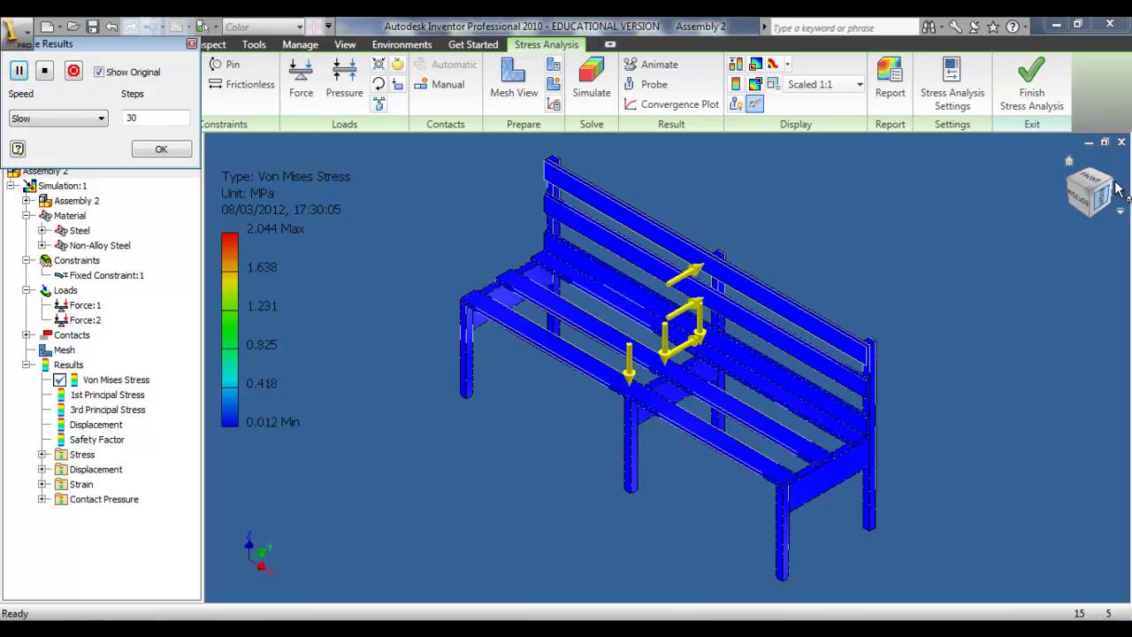
Examine the bench's animated deformation from the front and from the right side, ending in the isometric home view.
left_click(1078, 201)
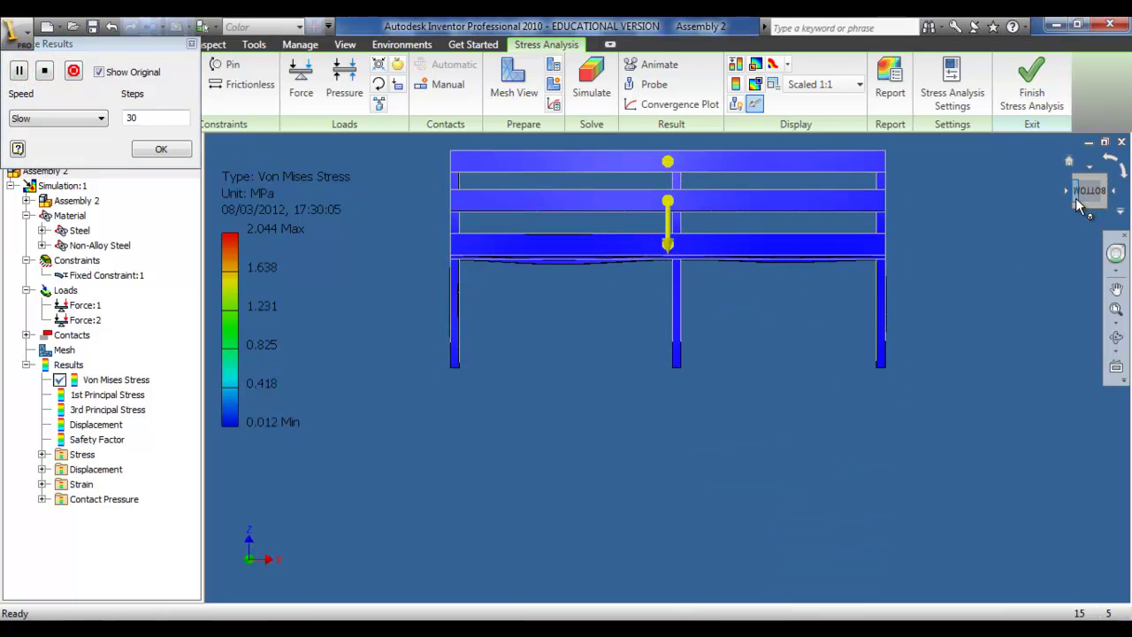
left_click(1114, 310)
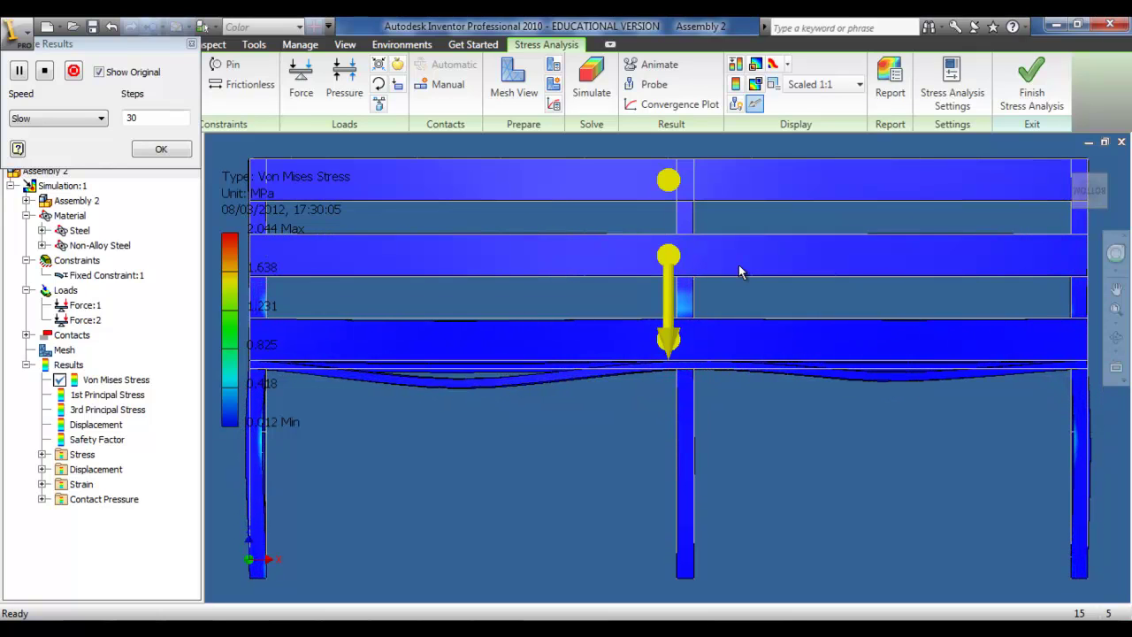
key("F6")
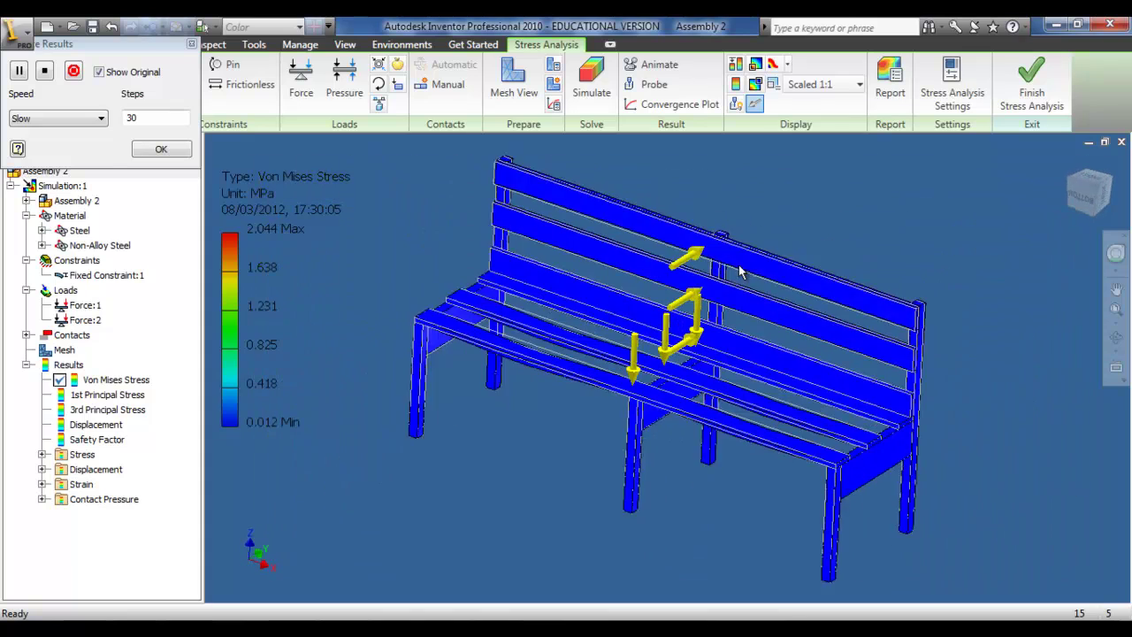
left_click(1099, 202)
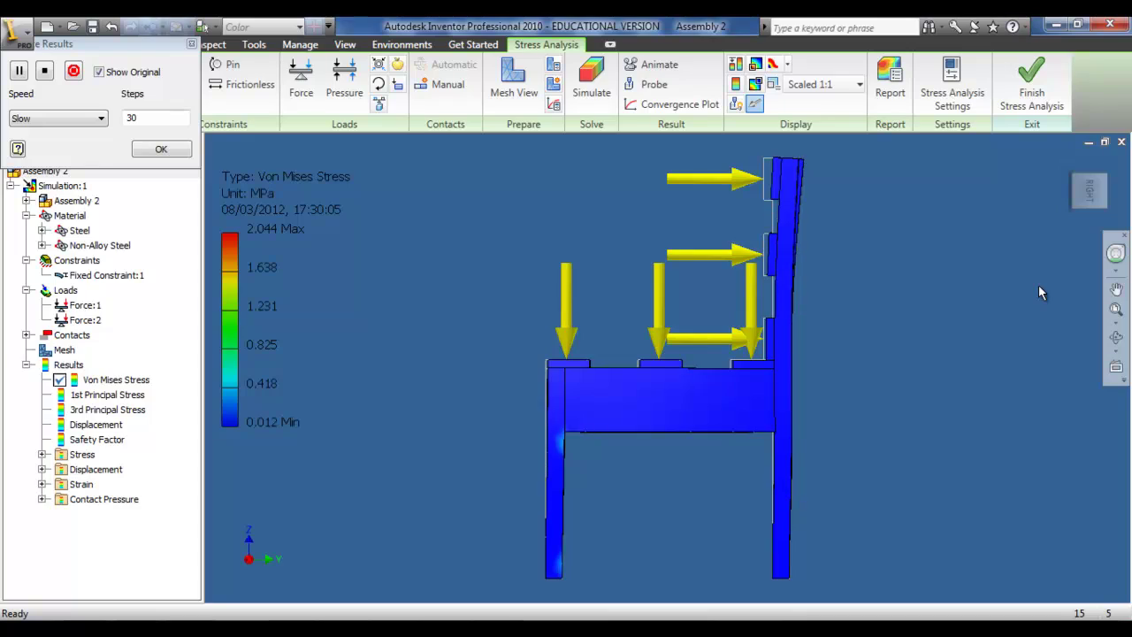
key("F6")
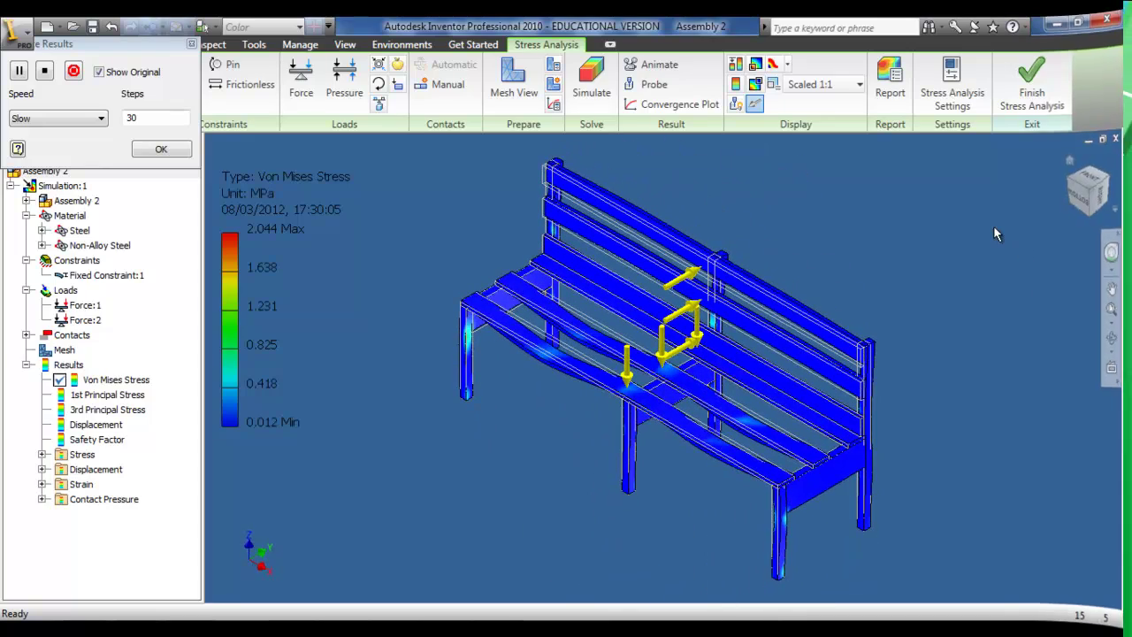